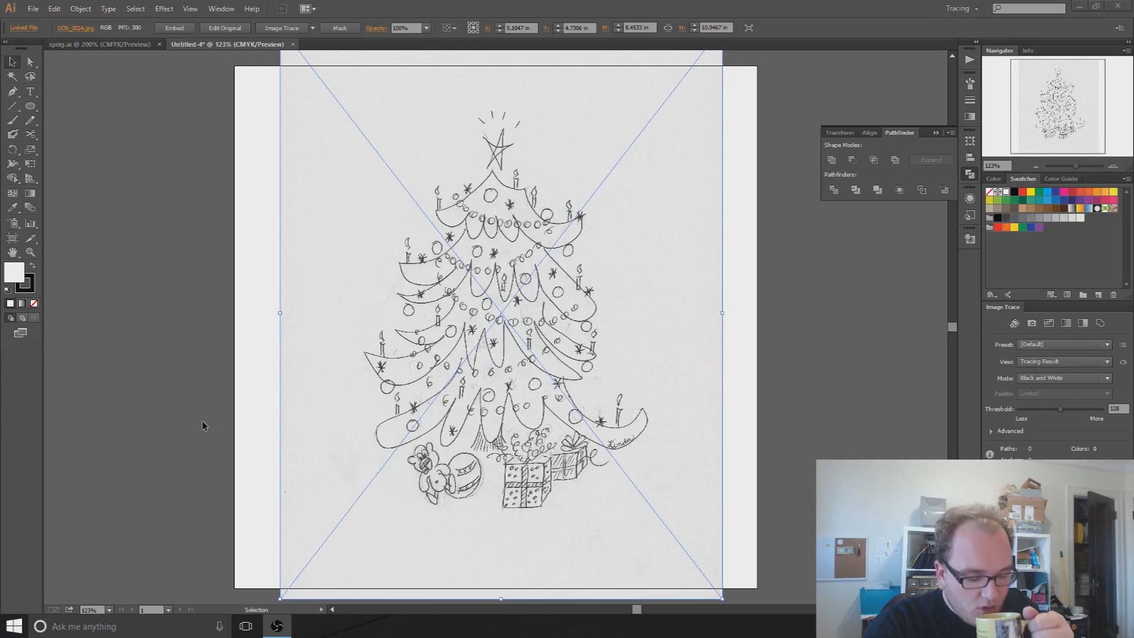
- Reset the Tracing workspace to its default layout
{"action": "left_click", "coordinate": [962, 12]}
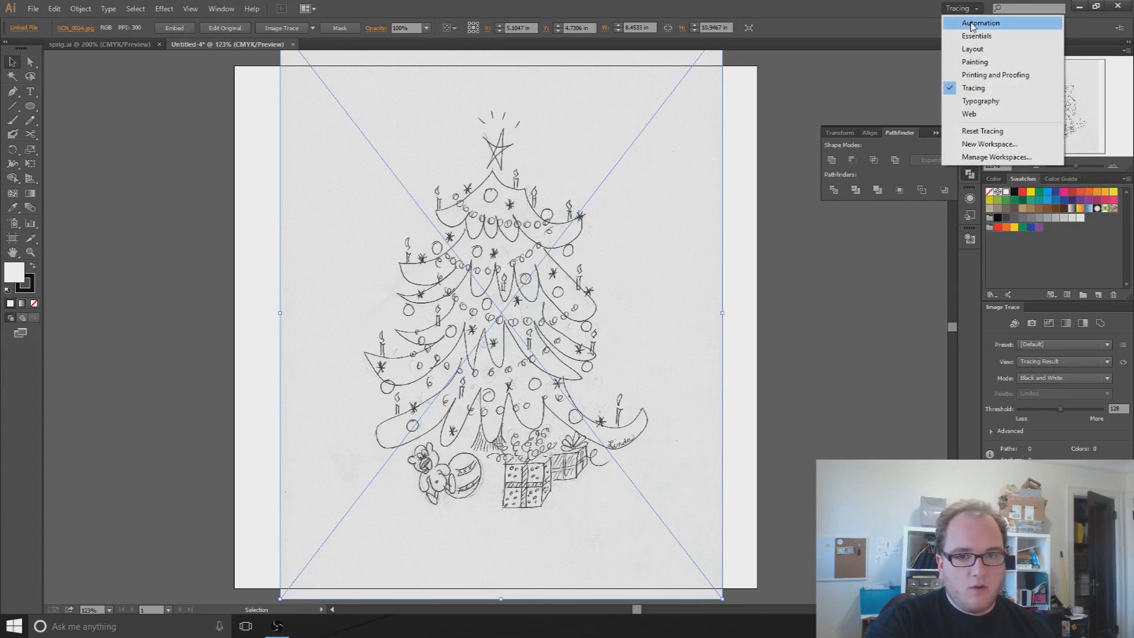
{"action": "left_click", "coordinate": [983, 130]}
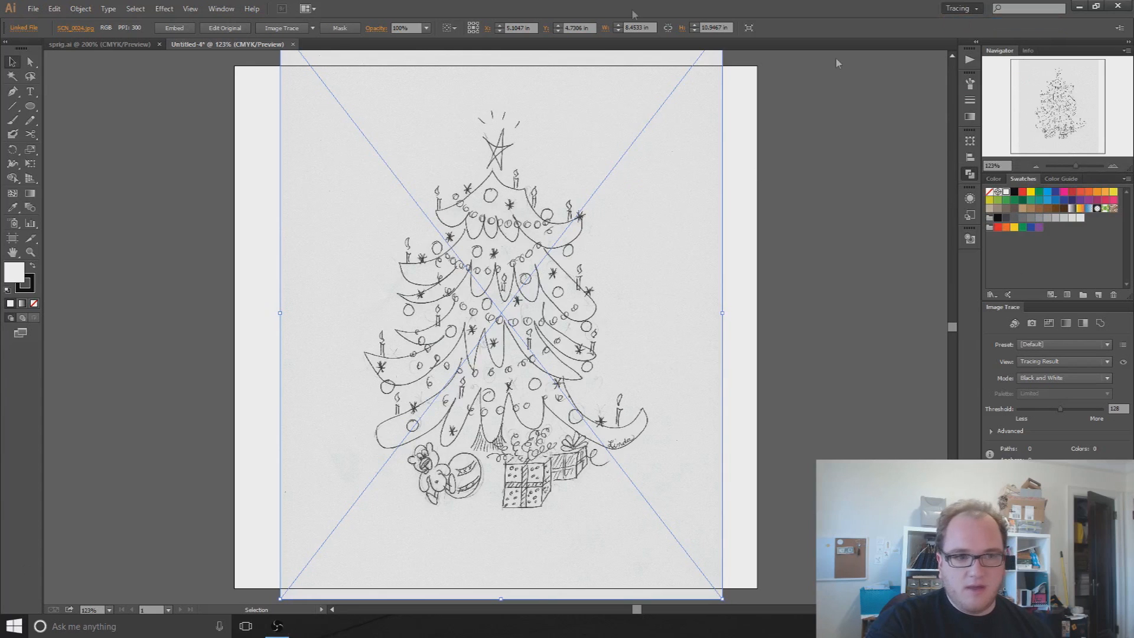
- Switch to the Automation workspace and return to the Tracing workspace
{"action": "left_click", "coordinate": [961, 9]}
{"action": "left_click", "coordinate": [968, 22]}
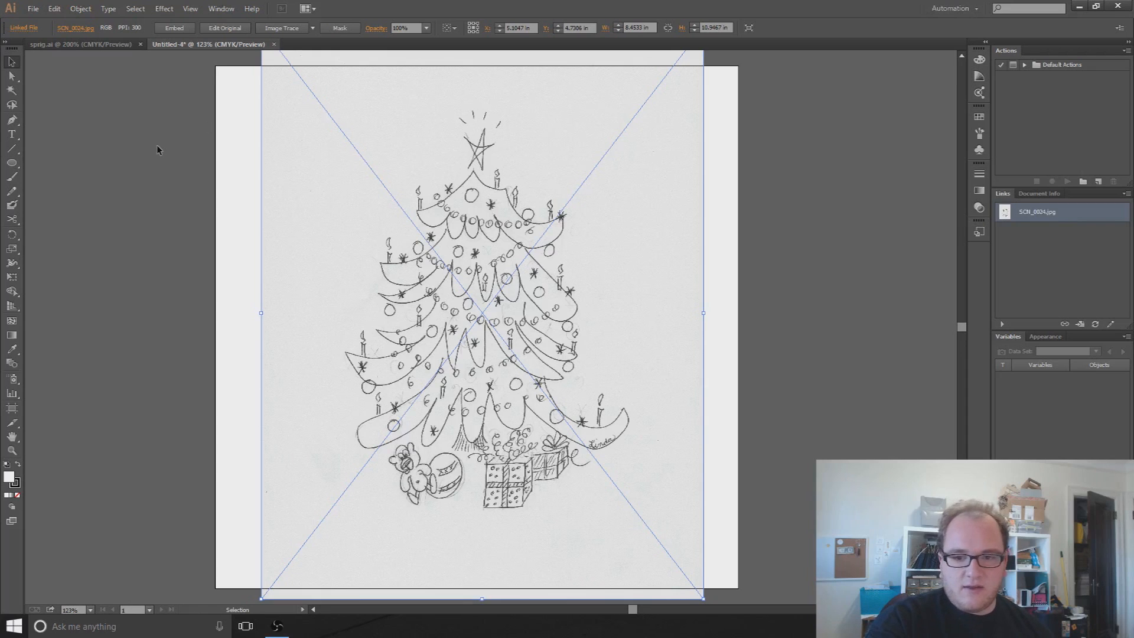
{"action": "left_click", "coordinate": [974, 8]}
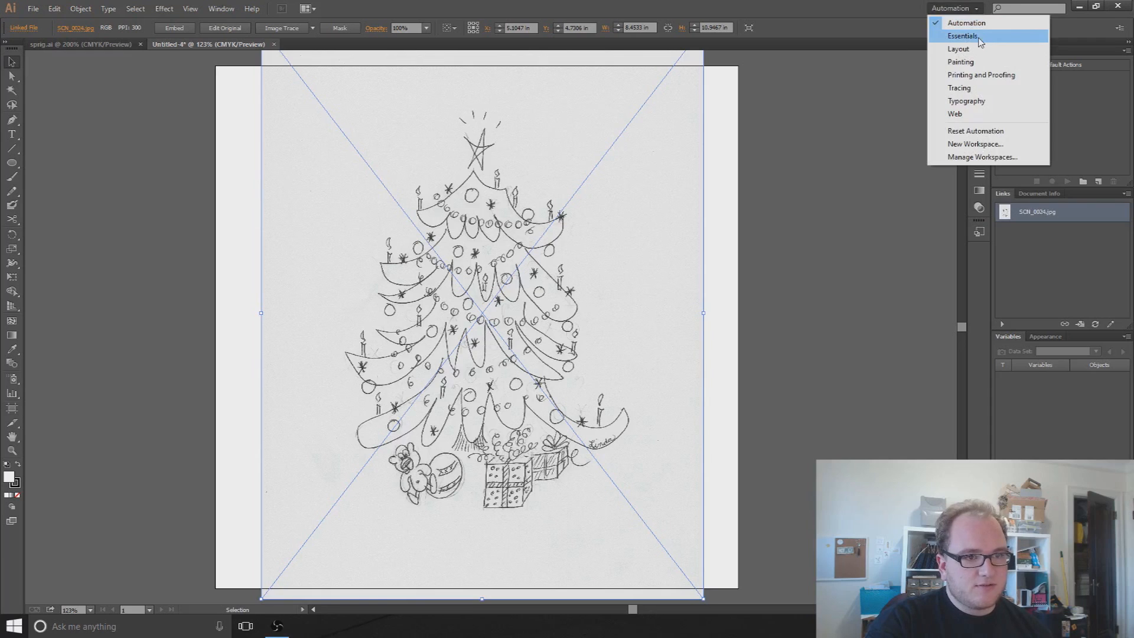
{"action": "left_click", "coordinate": [996, 90]}
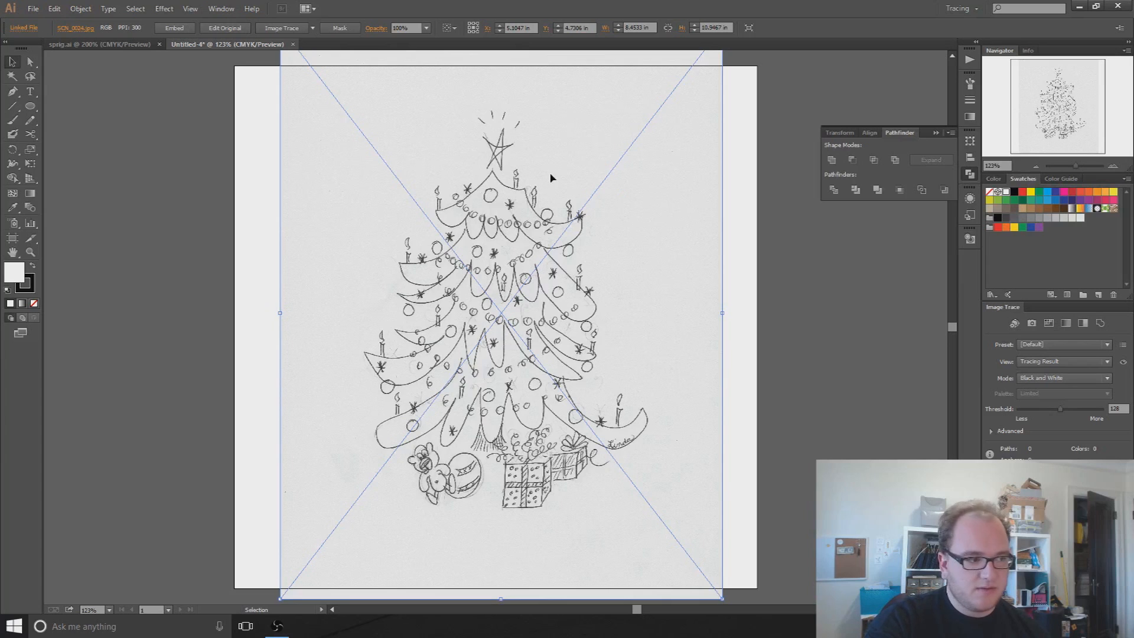
- Trace the scanned Christmas tree drawing with the Sketched Art preset, accepting the slow processing of the large image
{"action": "left_click", "coordinate": [1054, 343]}
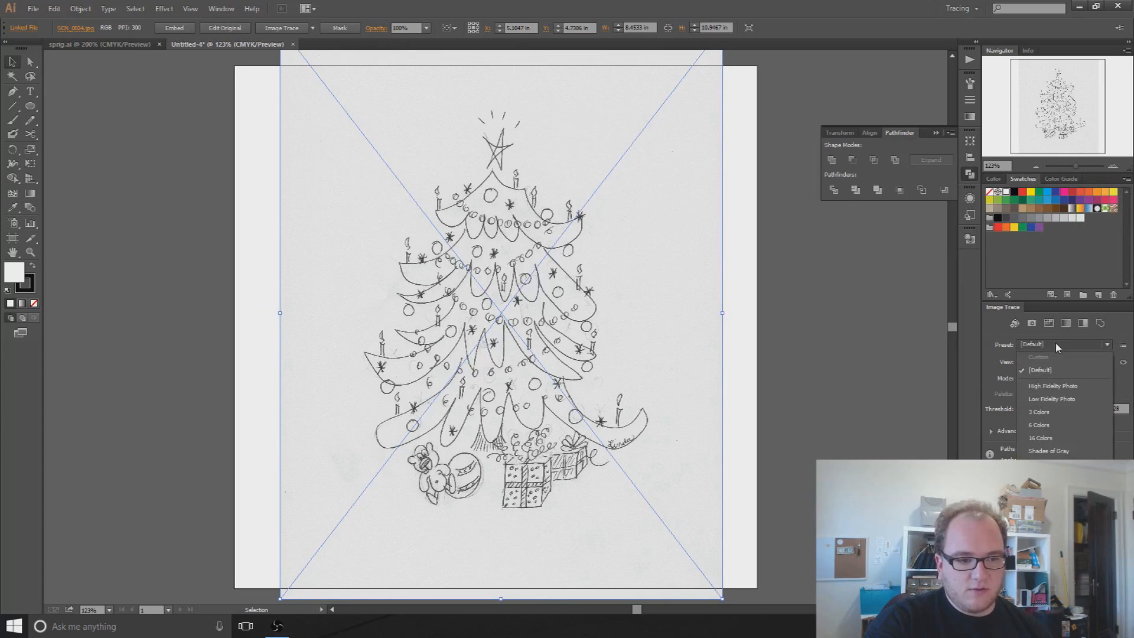
{"action": "left_click", "coordinate": [1074, 385]}
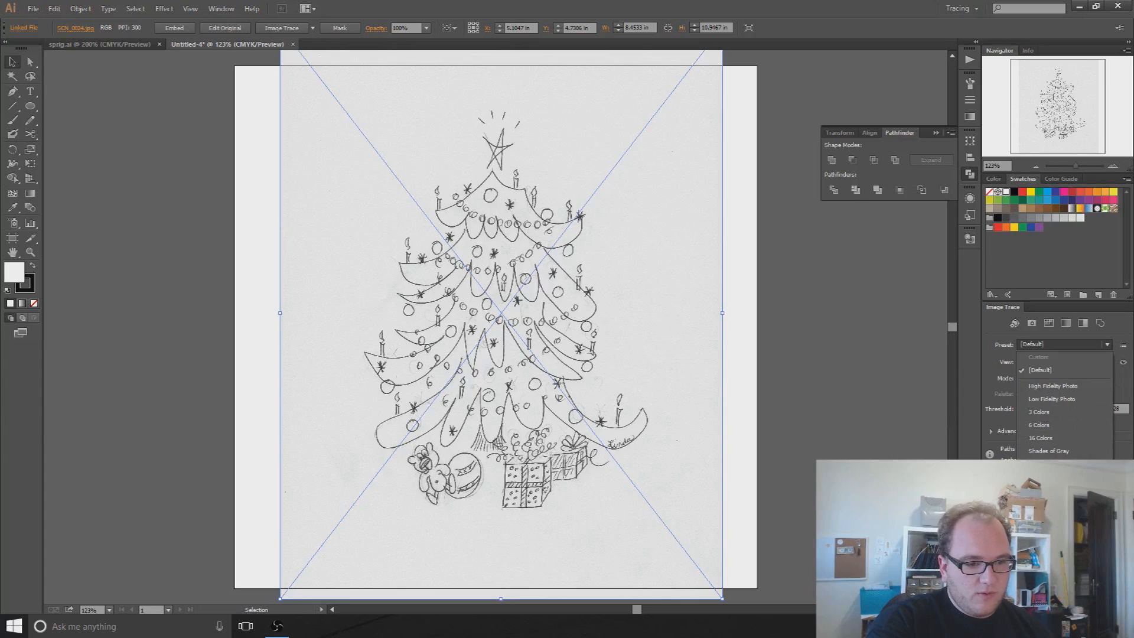
{"action": "left_click", "coordinate": [1051, 476]}
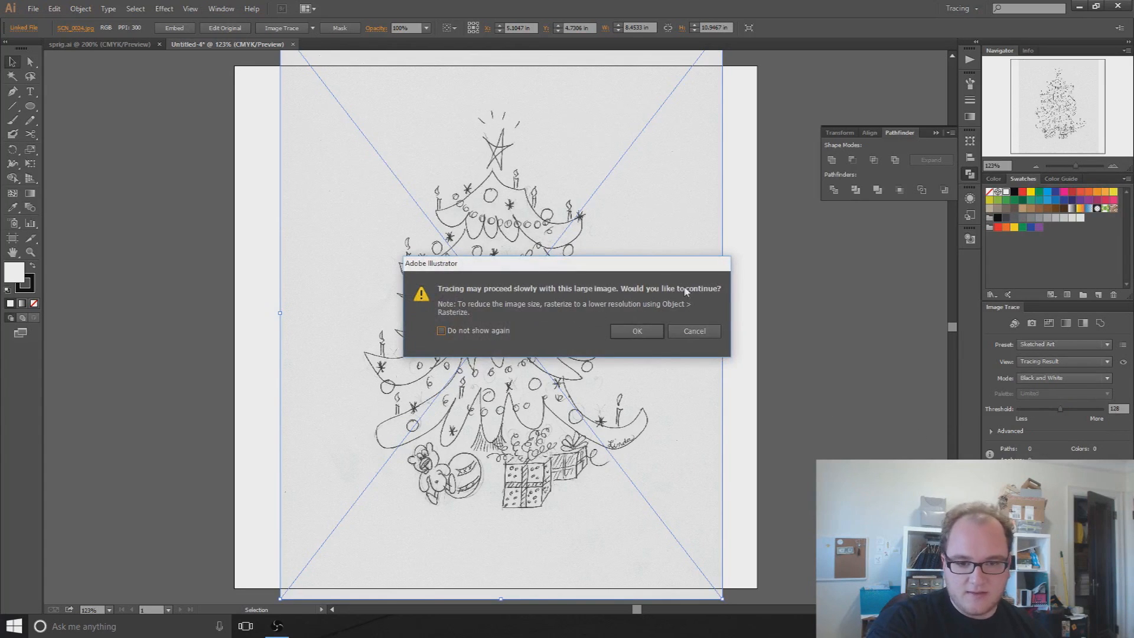
{"action": "left_click", "coordinate": [637, 332]}
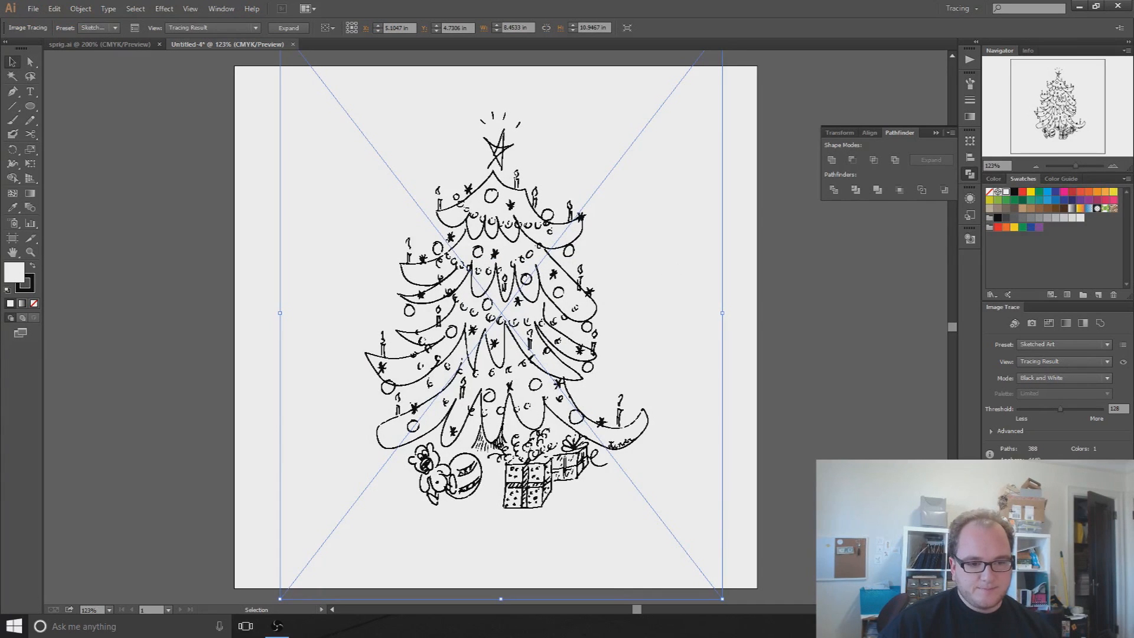
- Reveal the advanced Image Trace settings and display the tracing as Outlines
{"action": "left_click", "coordinate": [990, 431]}
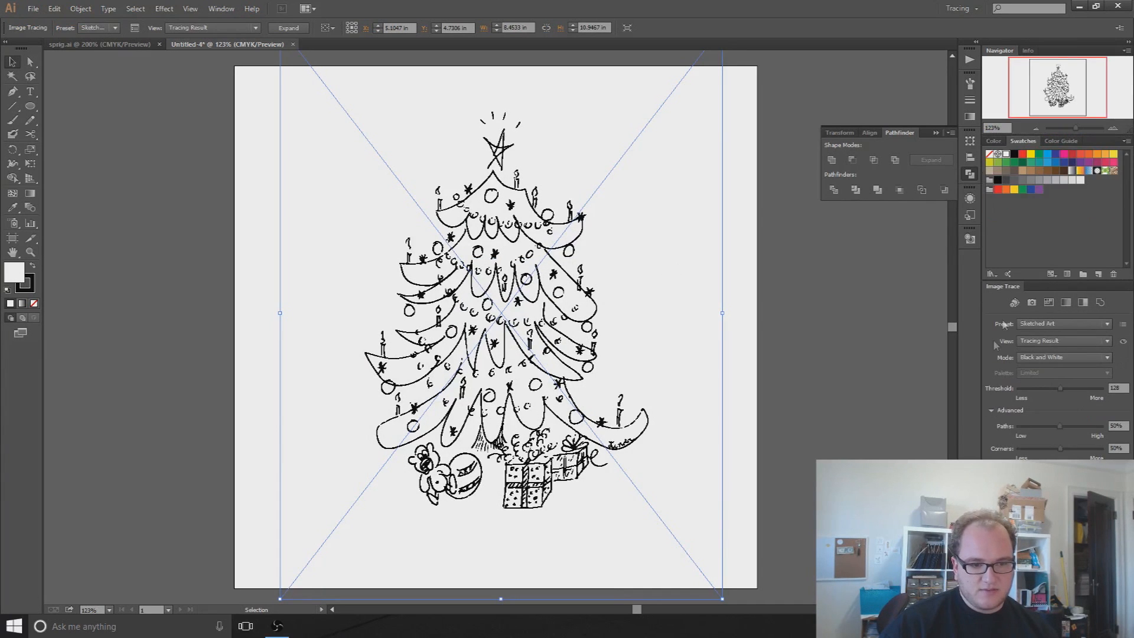
{"action": "left_click", "coordinate": [1061, 342]}
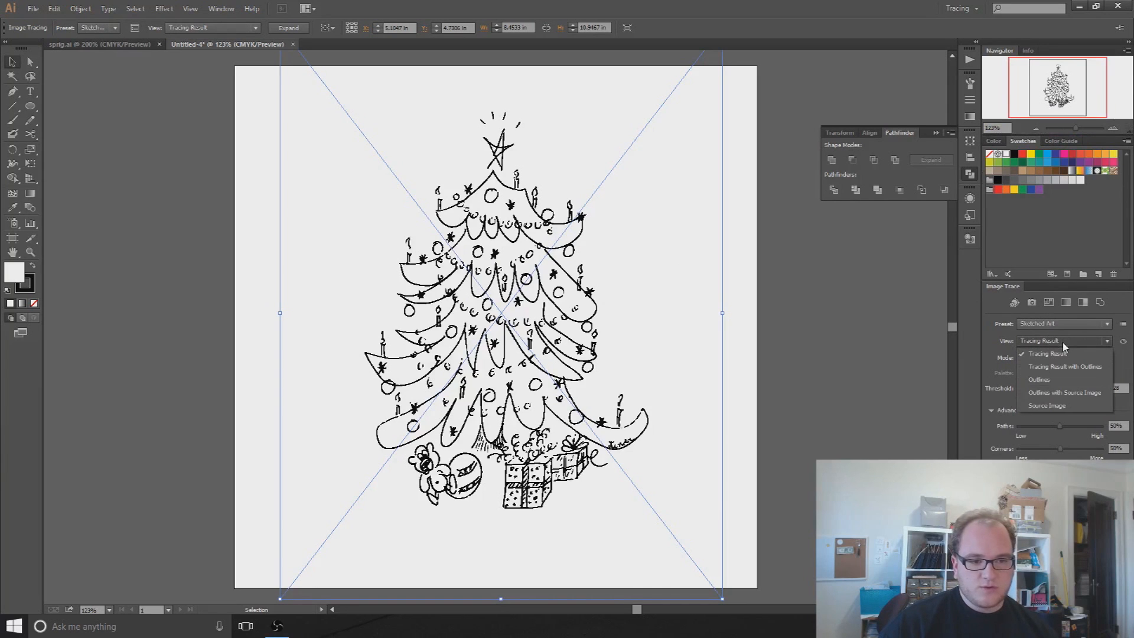
{"action": "left_click", "coordinate": [1059, 381]}
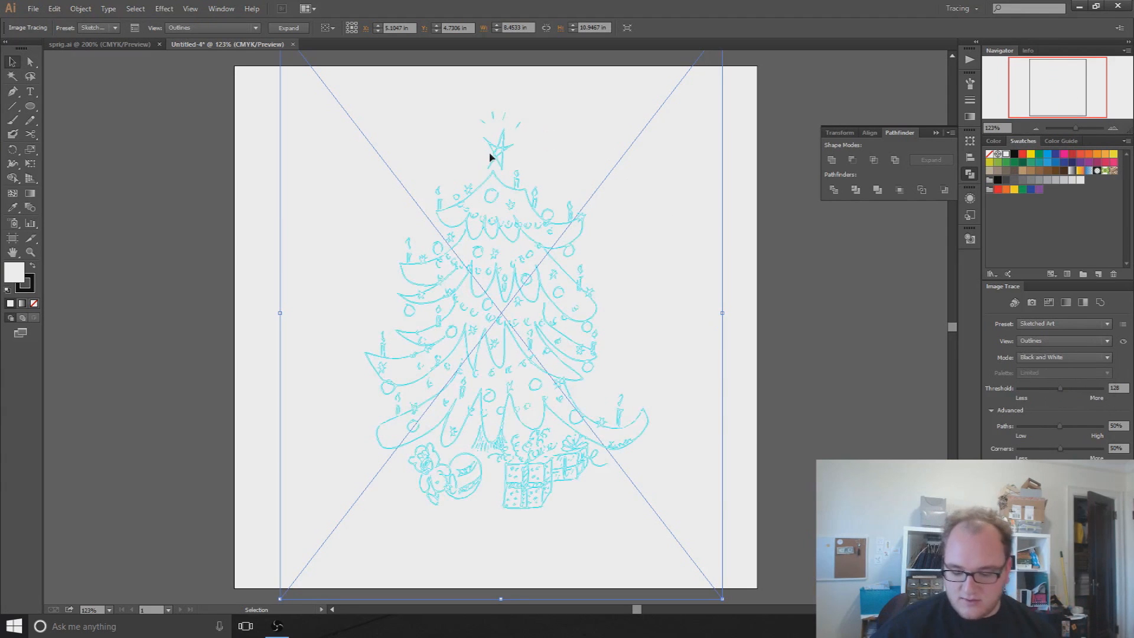
- Examine the traced outlines up close around the star and the toy figure beneath the tree
{"action": "scroll", "coordinate": [494, 154], "scroll_direction": "up", "scroll_amount": 4}
{"action": "scroll", "coordinate": [519, 168], "scroll_direction": "down", "scroll_amount": 1}
{"action": "scroll", "coordinate": [519, 168], "scroll_direction": "up", "scroll_amount": 4}
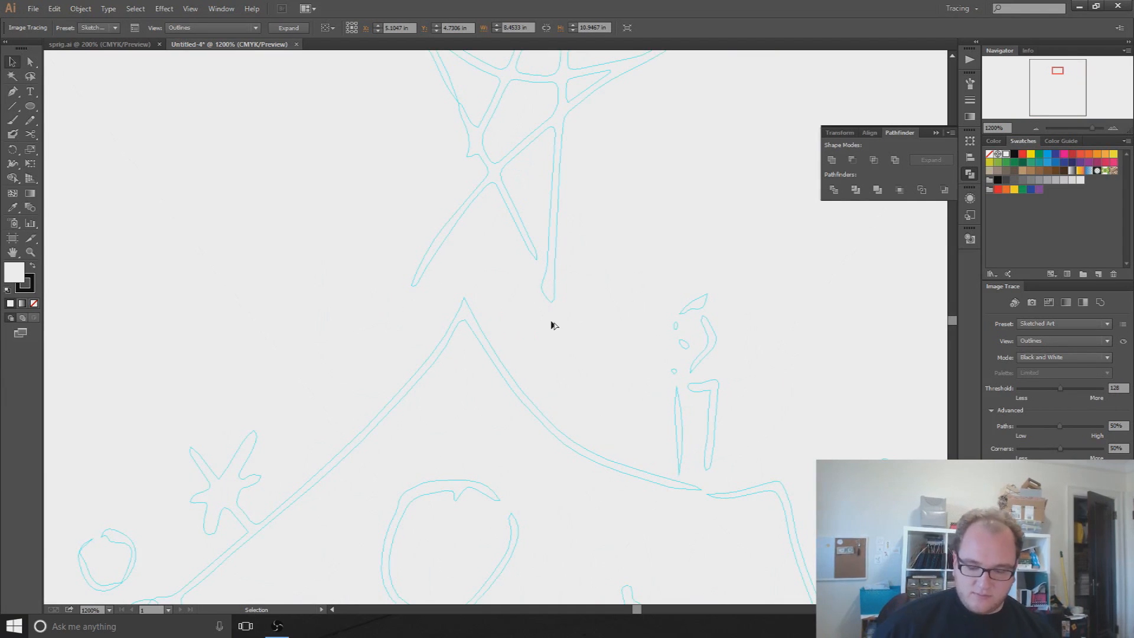
{"action": "key", "text": "ctrl+1"}
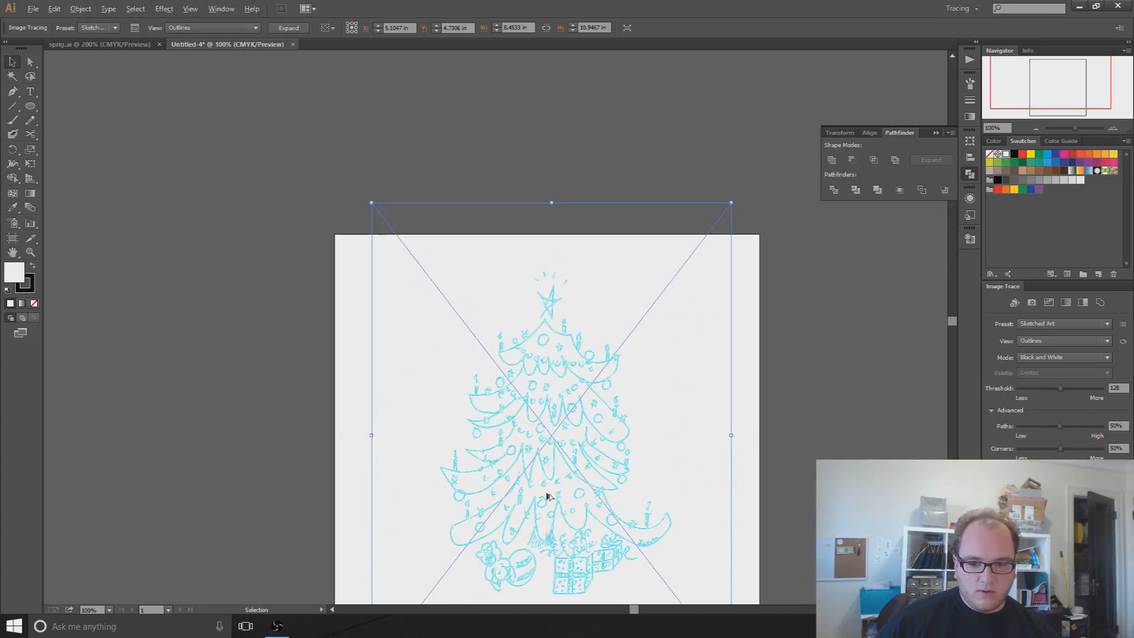
{"action": "scroll", "coordinate": [495, 584], "scroll_direction": "up", "scroll_amount": 7}
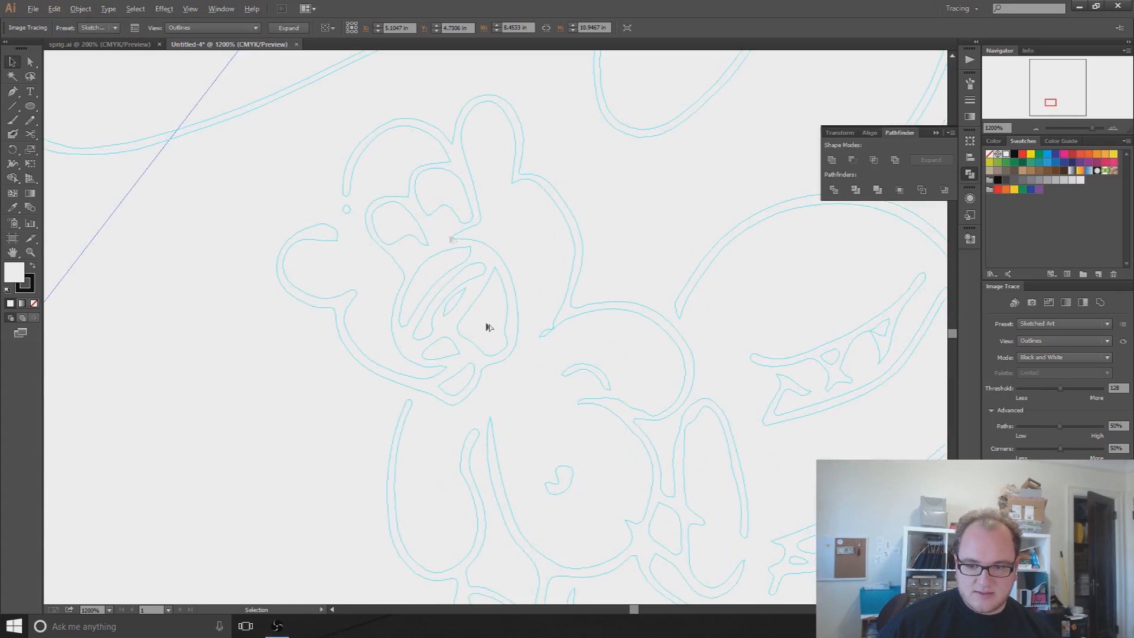
{"action": "scroll", "coordinate": [453, 390], "scroll_direction": "down", "scroll_amount": 3}
{"action": "scroll", "coordinate": [453, 391], "scroll_direction": "down", "scroll_amount": 4}
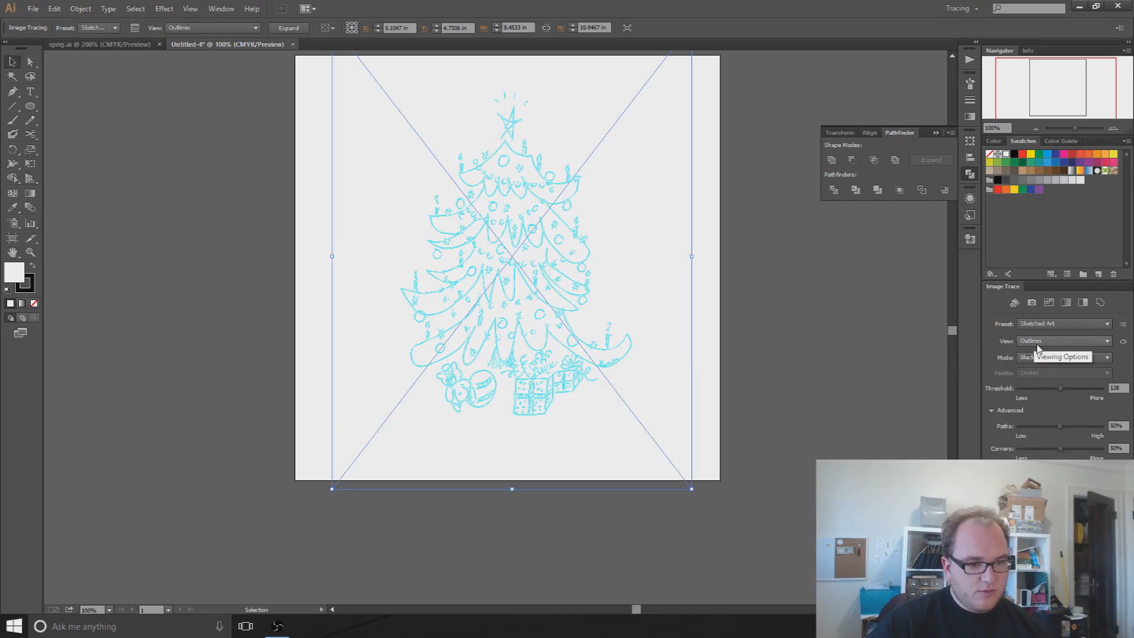
- Display the tracing as Outlines with Source Image and set the Paths fitting to 76%
{"action": "left_click", "coordinate": [1057, 341]}
{"action": "left_click", "coordinate": [1050, 392]}
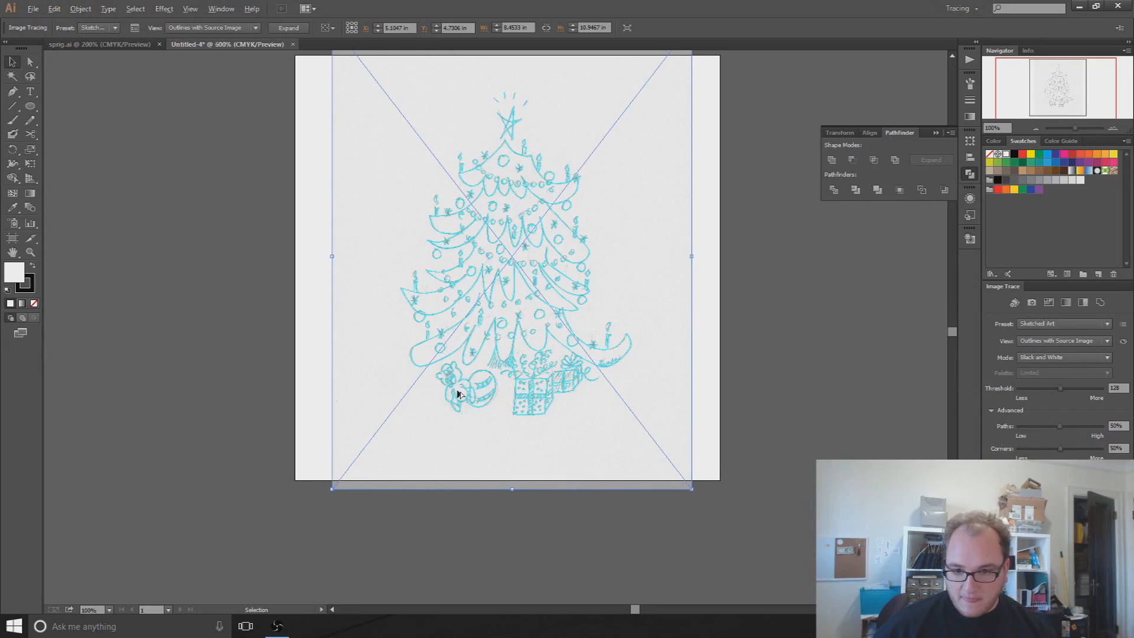
{"action": "scroll", "coordinate": [458, 394], "scroll_direction": "up", "scroll_amount": 4}
{"action": "scroll", "coordinate": [407, 325], "scroll_direction": "up", "scroll_amount": 1}
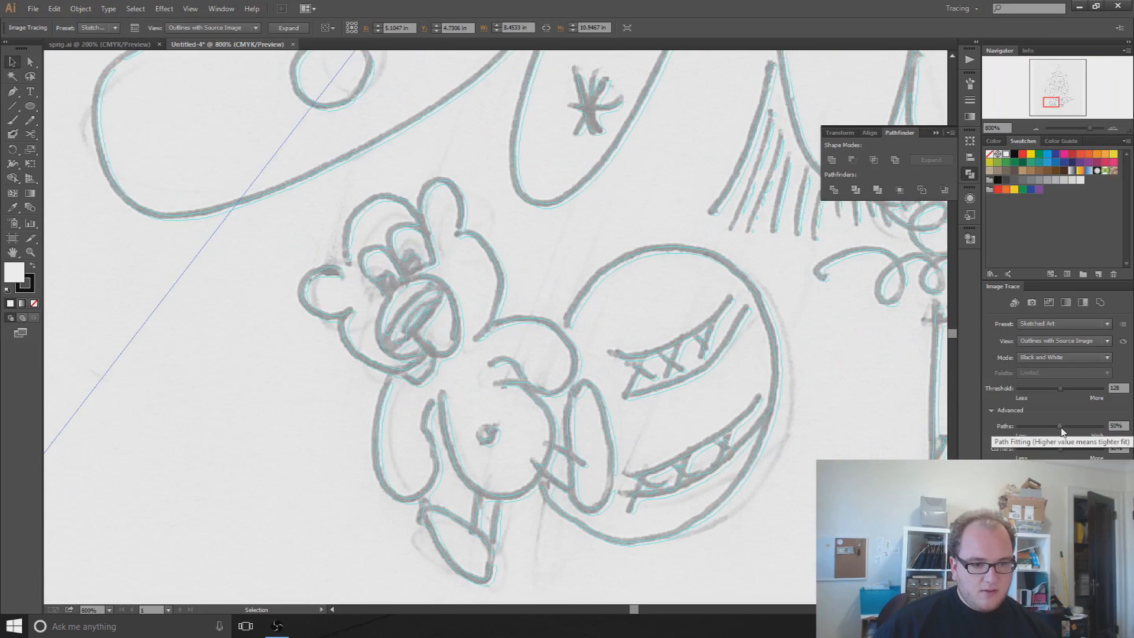
{"action": "left_click_drag", "start_coordinate": [1058, 425], "coordinate": [1082, 426]}
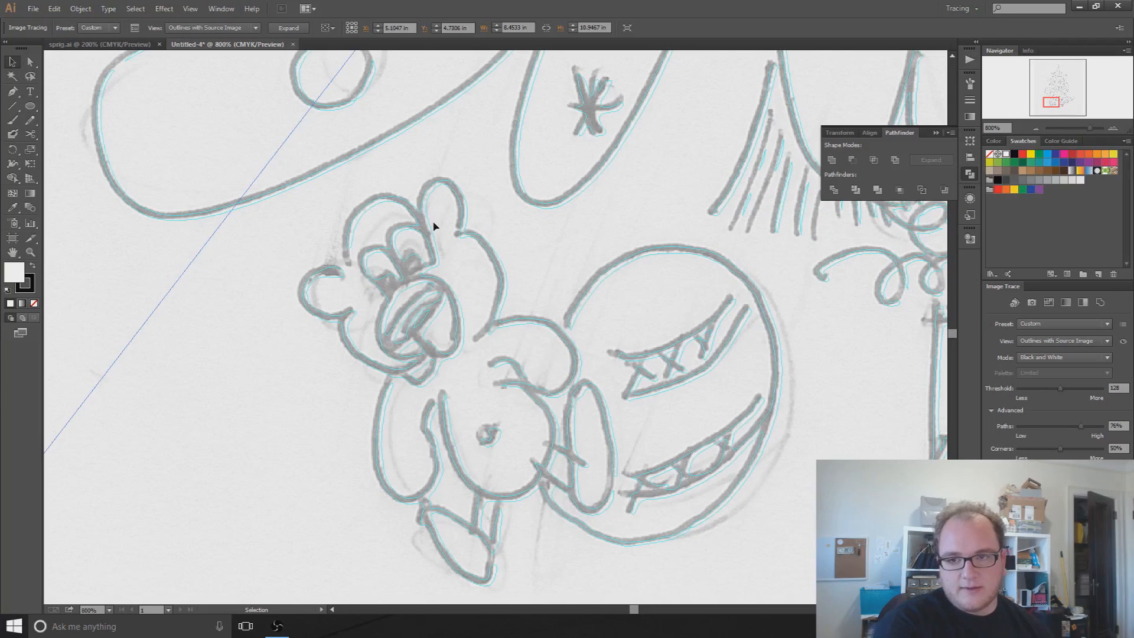
- Draw an ellipse about 0.44 in wide and 0.6 in high beside the toy figure and fill it with pink
{"action": "left_click", "coordinate": [30, 106]}
{"action": "mouse_move", "coordinate": [218, 294]}
{"action": "left_mouse_down"}
{"action": "mouse_move", "coordinate": [401, 444]}
{"action": "mouse_move", "coordinate": [370, 497]}
{"action": "left_mouse_up"}
{"action": "left_click", "coordinate": [12, 62]}
{"action": "left_click_drag", "start_coordinate": [242, 354], "coordinate": [141, 303]}
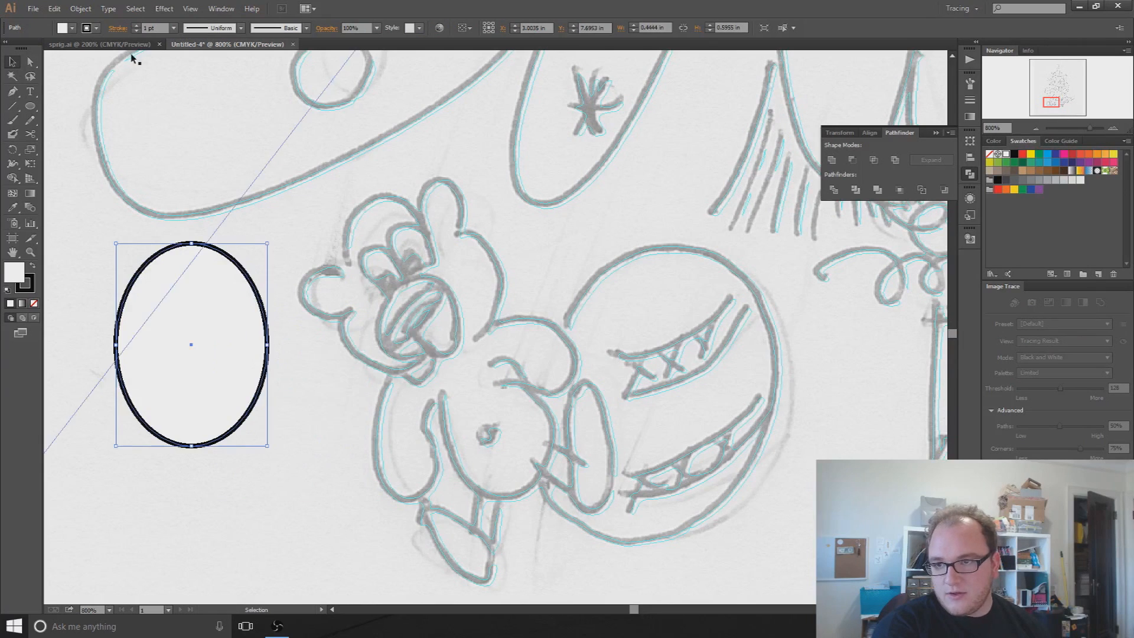
{"action": "left_click", "coordinate": [71, 28]}
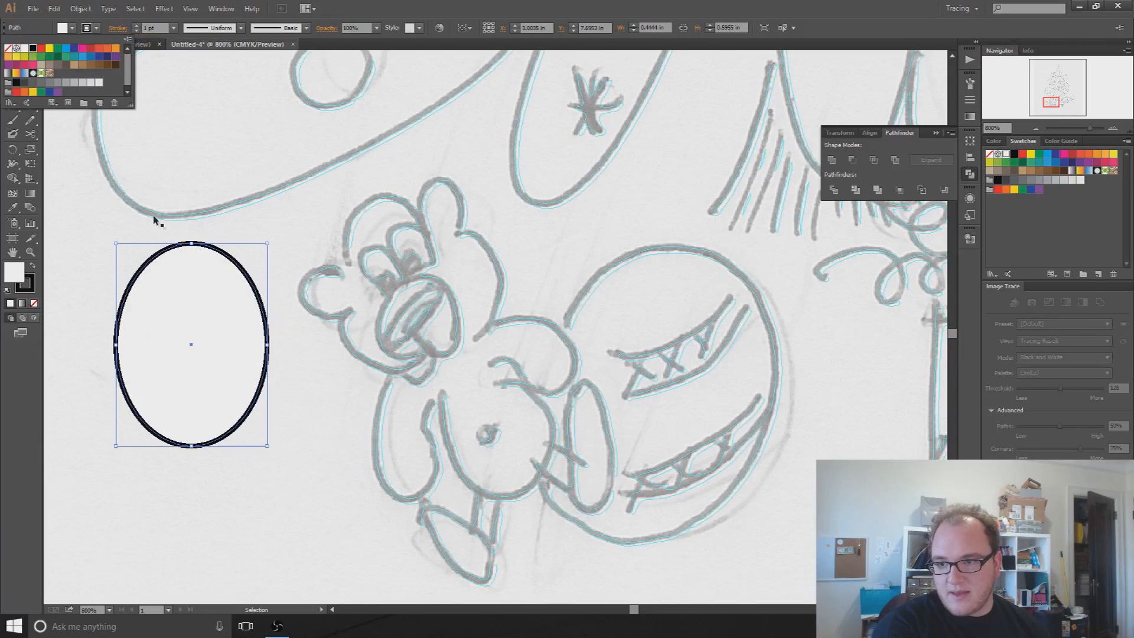
{"action": "left_click", "coordinate": [1040, 161]}
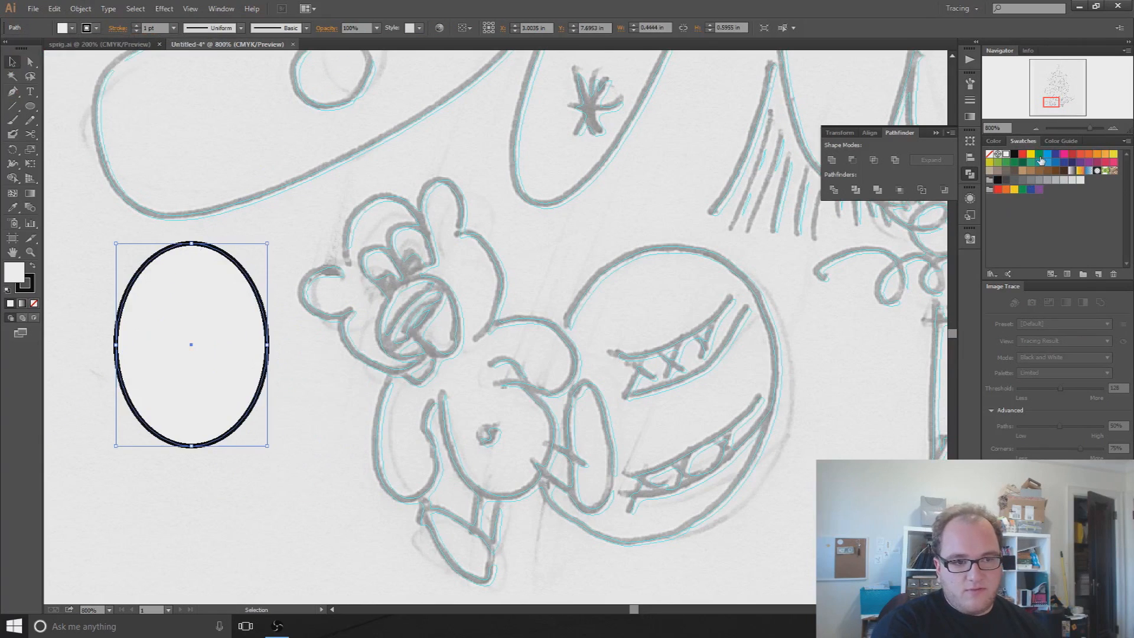
{"action": "left_click", "coordinate": [1063, 154]}
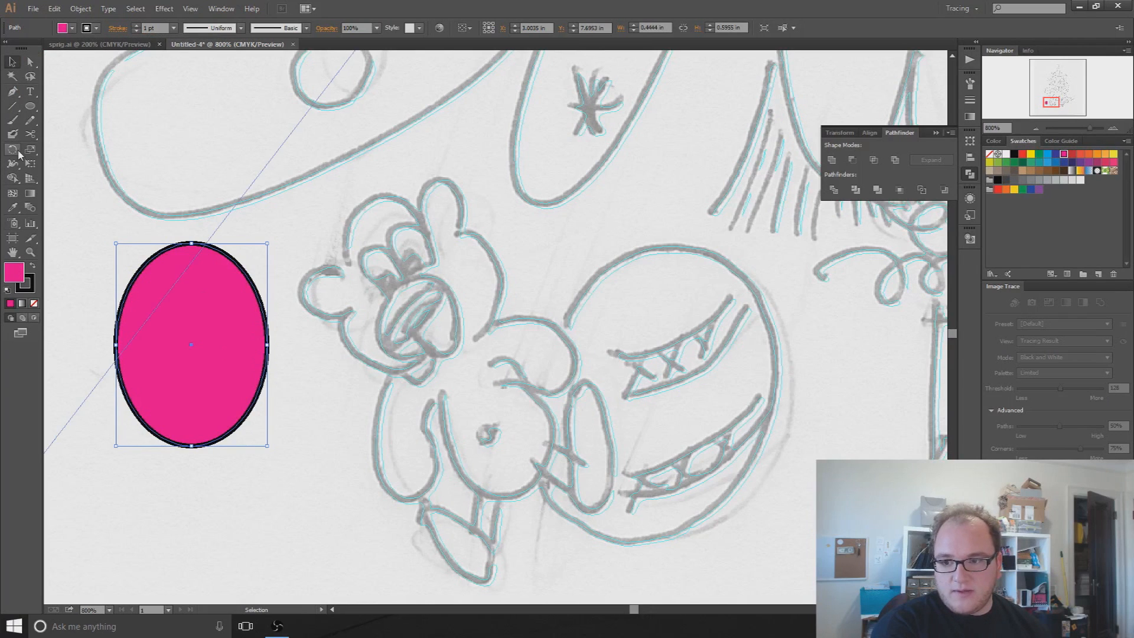
- Draw a short curved two-point path above the pink ellipse with the Pen tool
{"action": "key", "text": "p"}
{"action": "left_click", "coordinate": [218, 177]}
{"action": "left_click_drag", "start_coordinate": [300, 233], "coordinate": [295, 316]}
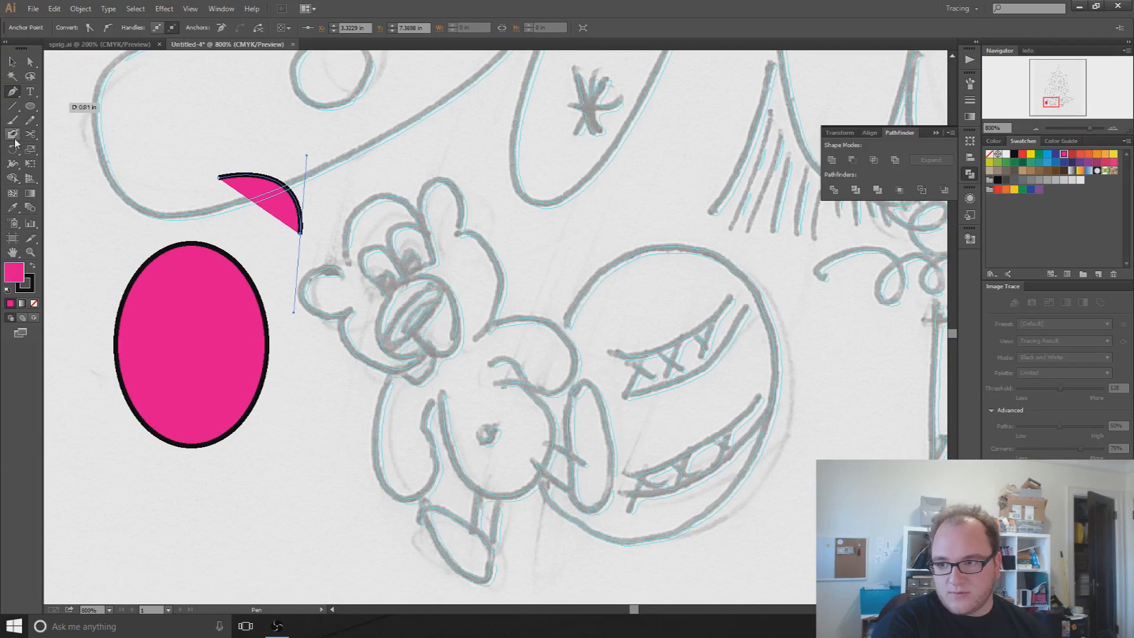
- Widen the ellipse's stroke at its upper edge to about 15.7 pt with the Width tool
{"action": "left_click", "coordinate": [12, 163]}
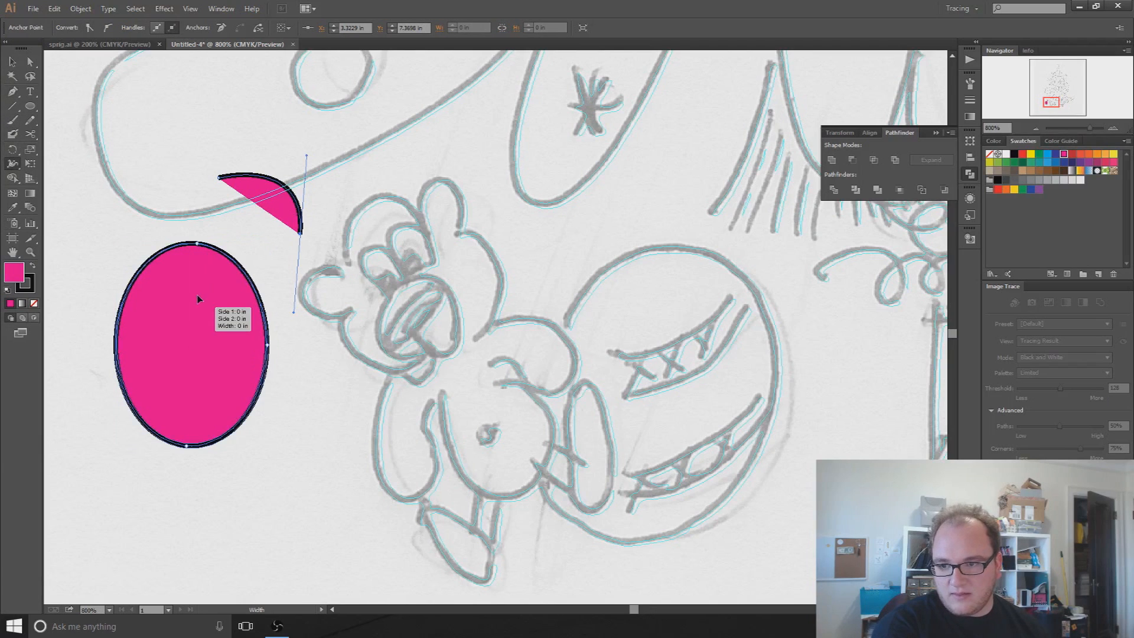
{"action": "mouse_move", "coordinate": [197, 242]}
{"action": "left_mouse_down"}
{"action": "mouse_move", "coordinate": [222, 210]}
{"action": "mouse_move", "coordinate": [228, 246]}
{"action": "mouse_move", "coordinate": [196, 208]}
{"action": "mouse_move", "coordinate": [178, 264]}
{"action": "left_mouse_up"}
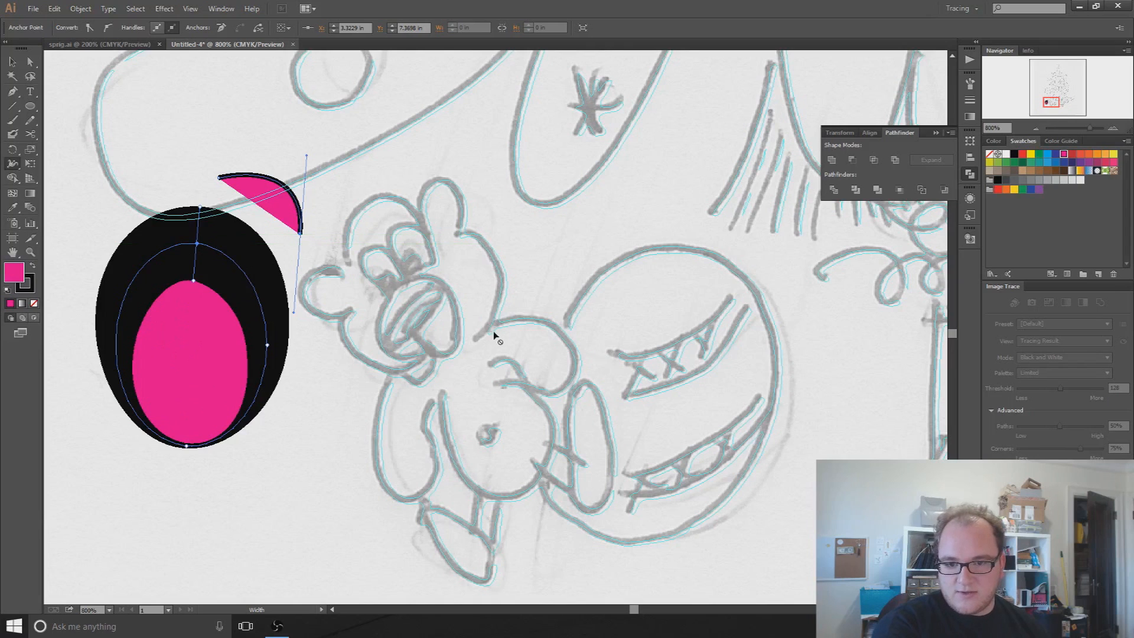
{"action": "mouse_move", "coordinate": [267, 184]}
{"action": "left_mouse_down"}
{"action": "mouse_move", "coordinate": [271, 150]}
{"action": "mouse_move", "coordinate": [268, 181]}
{"action": "left_mouse_up"}
- Delete the pink ellipse and the curved pen path beside the toy figure
{"action": "left_click", "coordinate": [11, 63]}
{"action": "left_click", "coordinate": [157, 357]}
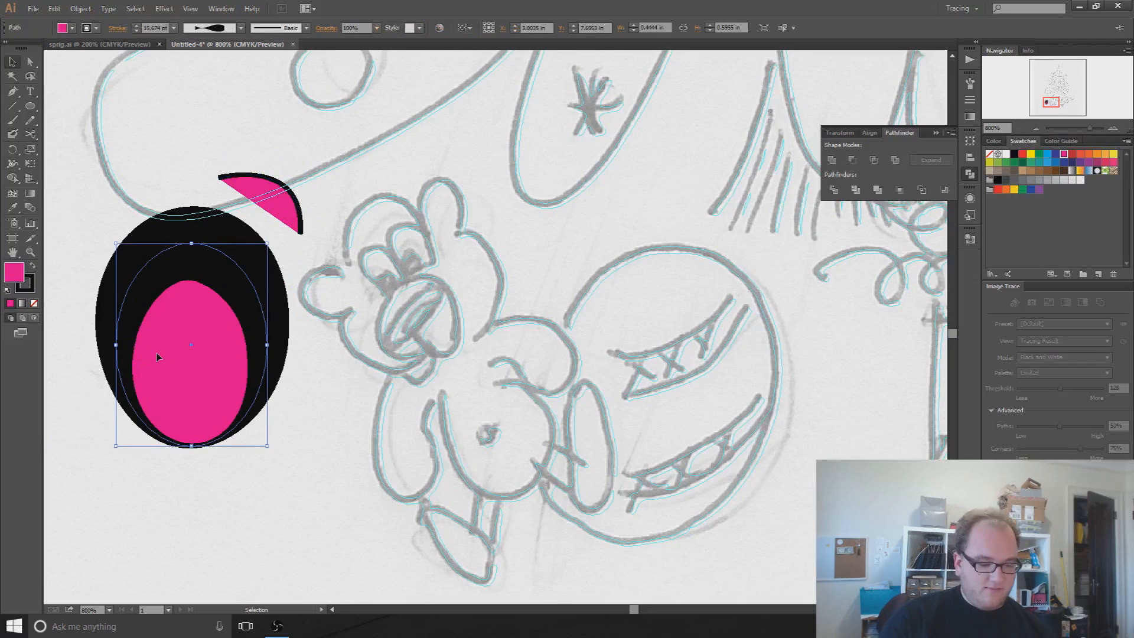
{"action": "key", "text": "Delete"}
{"action": "left_click_drag", "start_coordinate": [274, 202], "coordinate": [268, 232]}
{"action": "key", "text": "Delete"}
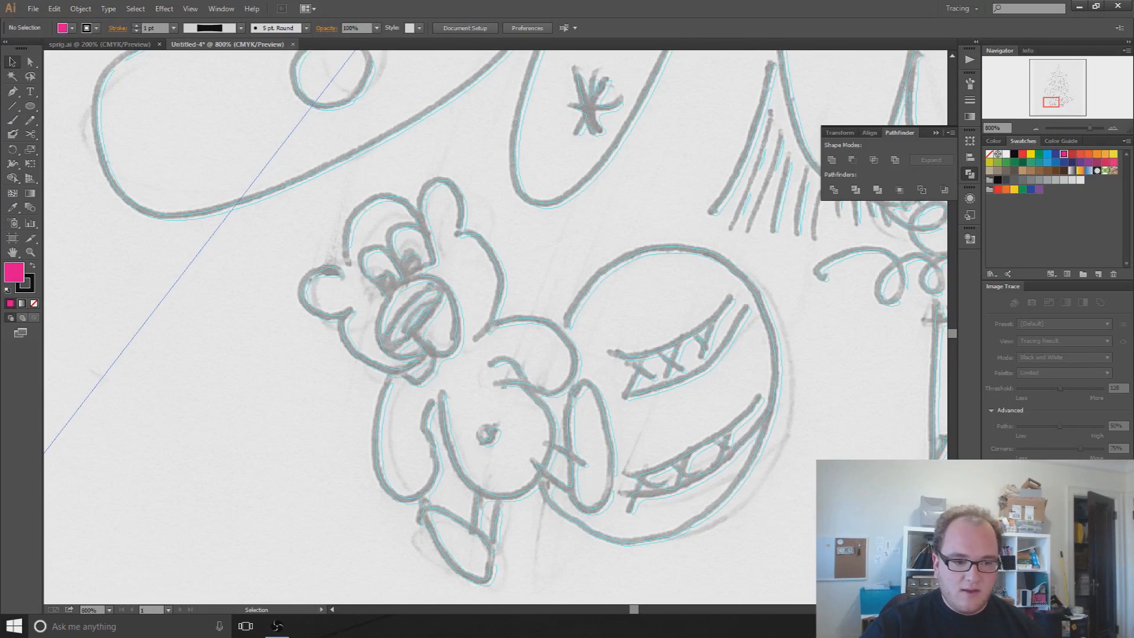
- Select the traced tree image and set its Corners value to 49%
{"action": "left_click", "coordinate": [457, 276]}
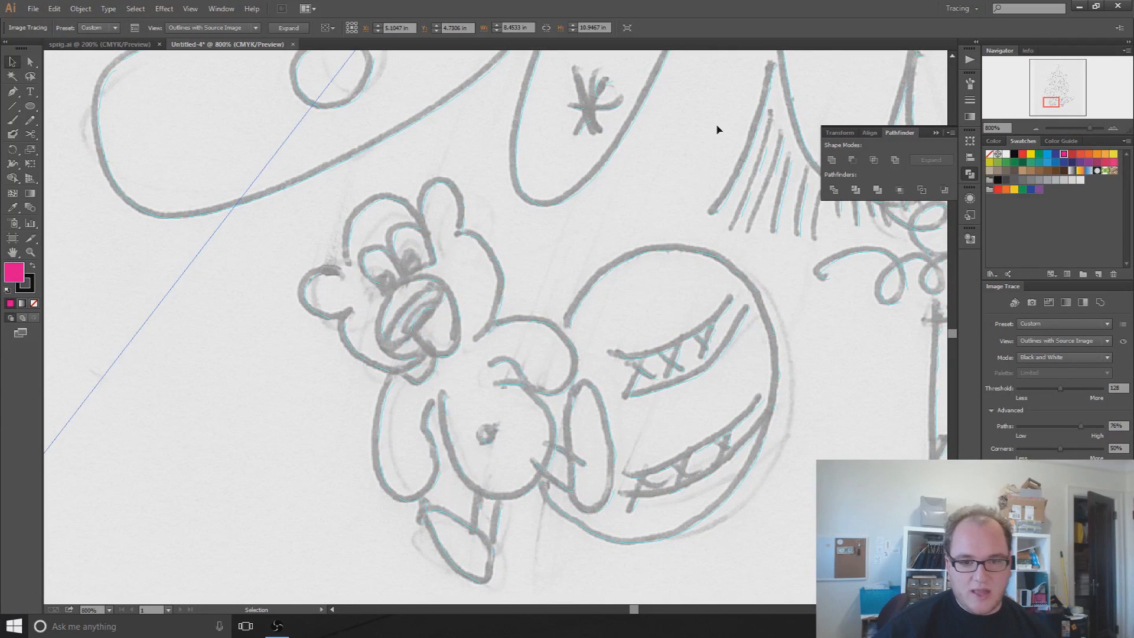
{"action": "left_click_drag", "start_coordinate": [683, 132], "coordinate": [521, 454]}
{"action": "scroll", "coordinate": [615, 308], "scroll_direction": "down", "scroll_amount": 4}
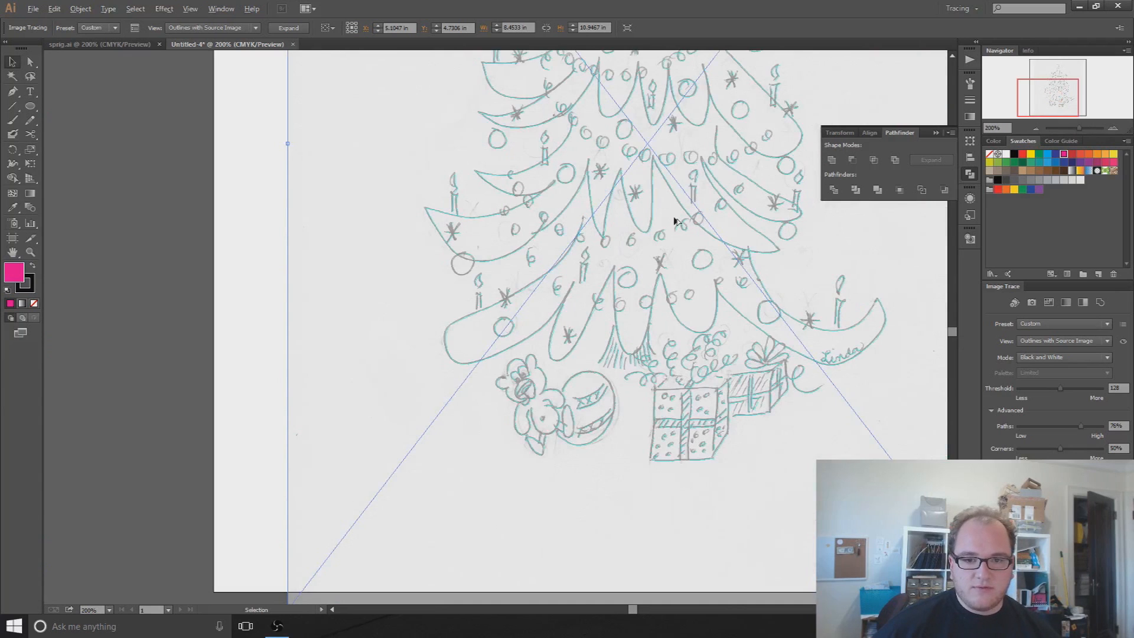
{"action": "scroll", "coordinate": [674, 221], "scroll_direction": "up", "scroll_amount": 6}
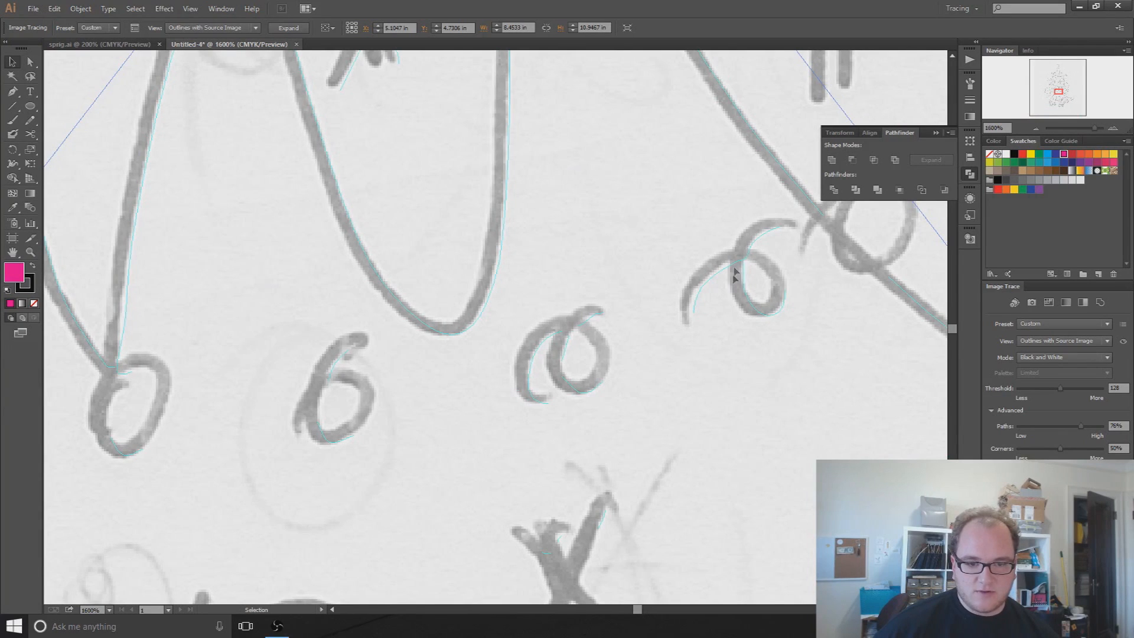
{"action": "left_click", "coordinate": [1033, 458]}
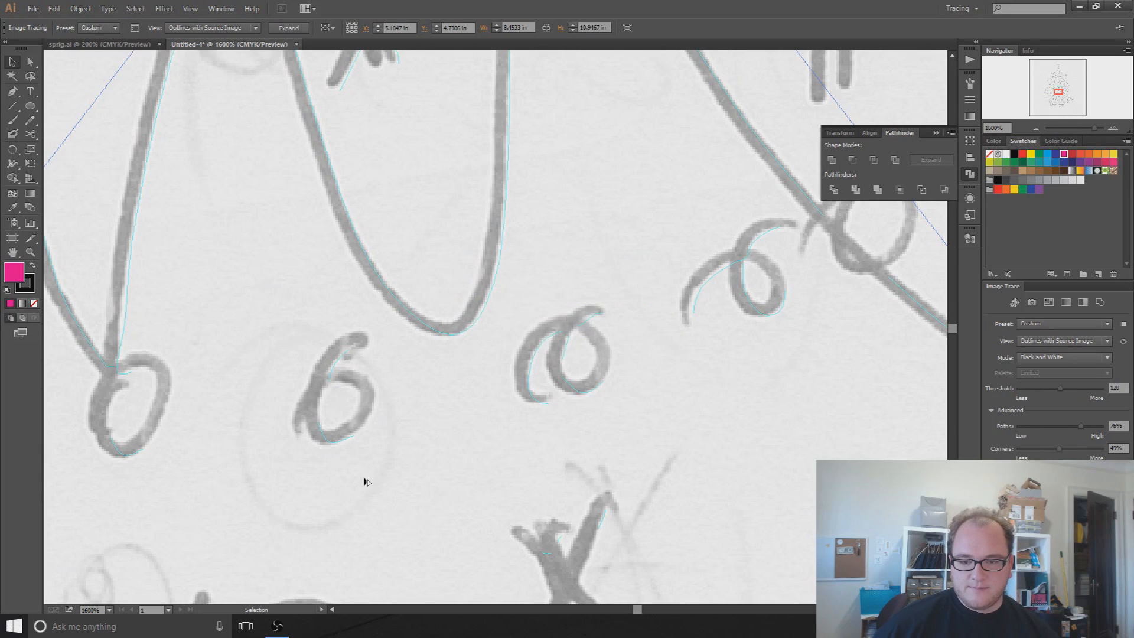
- Apply the Line Art tracing preset to the Christmas tree image
{"action": "key", "text": "ctrl+0"}
{"action": "key", "text": "ctrl+plus"}
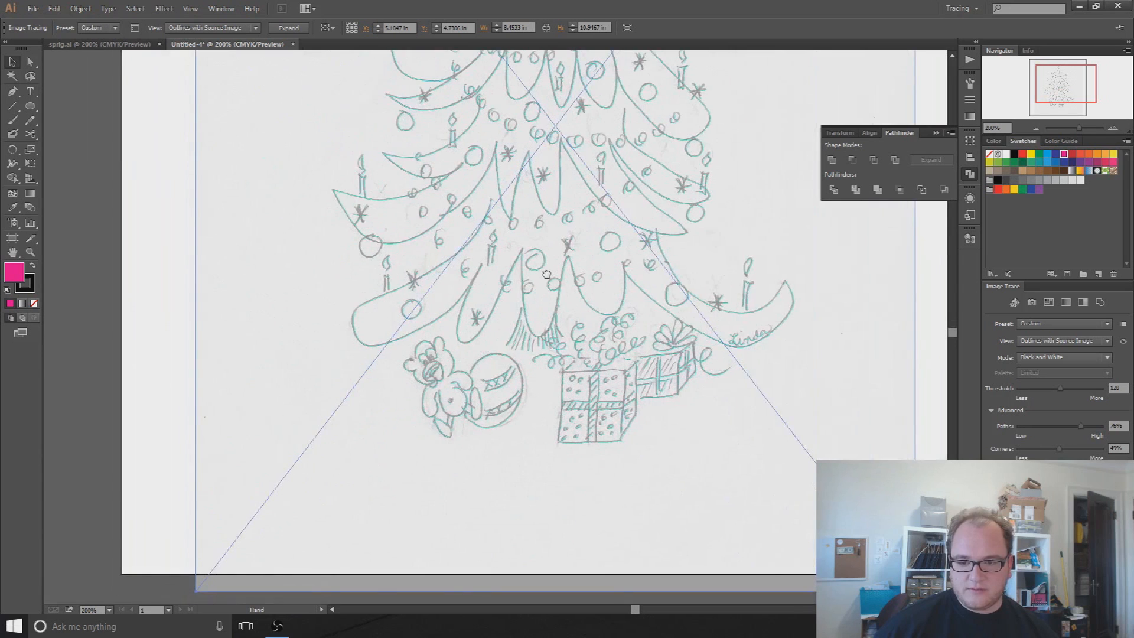
{"action": "mouse_move", "coordinate": [547, 275]}
{"action": "left_mouse_down"}
{"action": "mouse_move", "coordinate": [511, 322]}
{"action": "mouse_move", "coordinate": [514, 375]}
{"action": "left_mouse_up"}
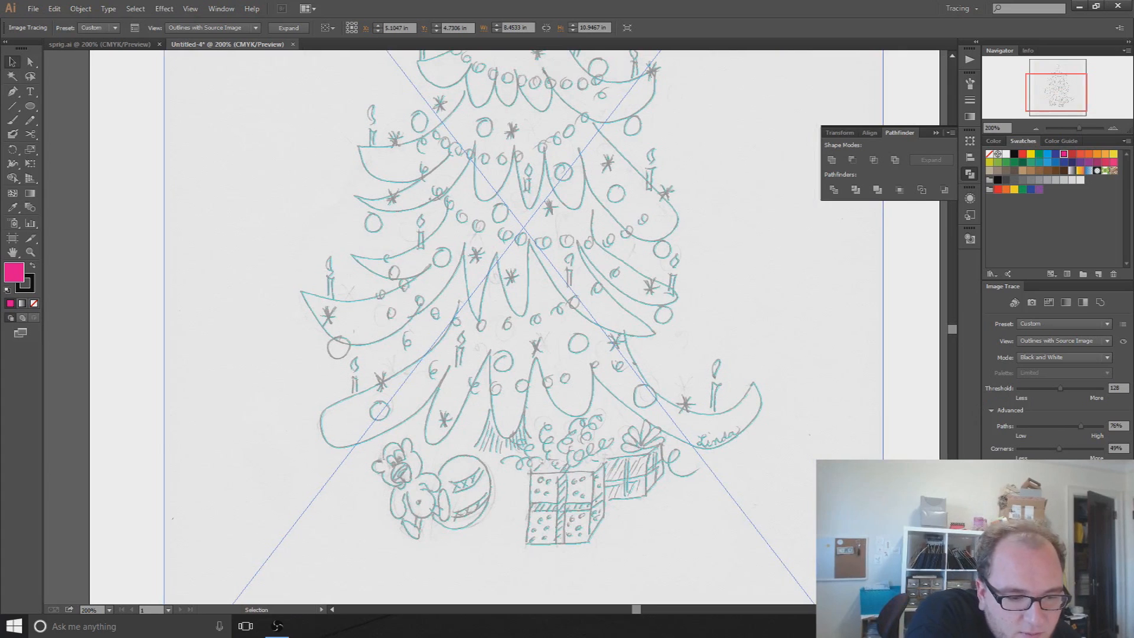
{"action": "left_click", "coordinate": [1050, 323]}
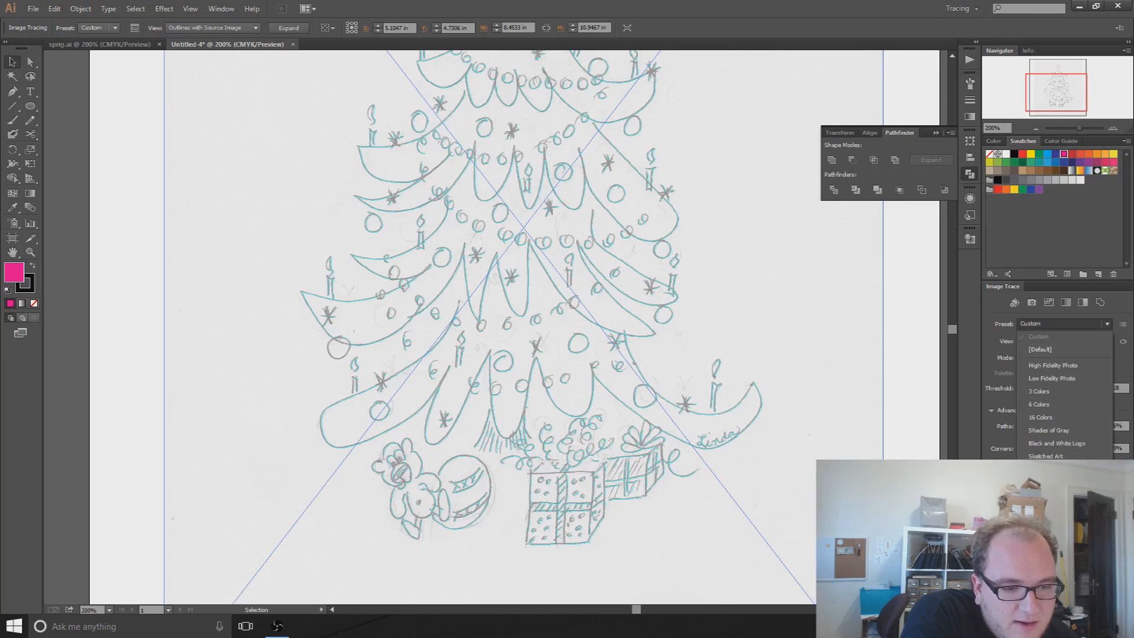
{"action": "left_click", "coordinate": [1051, 482]}
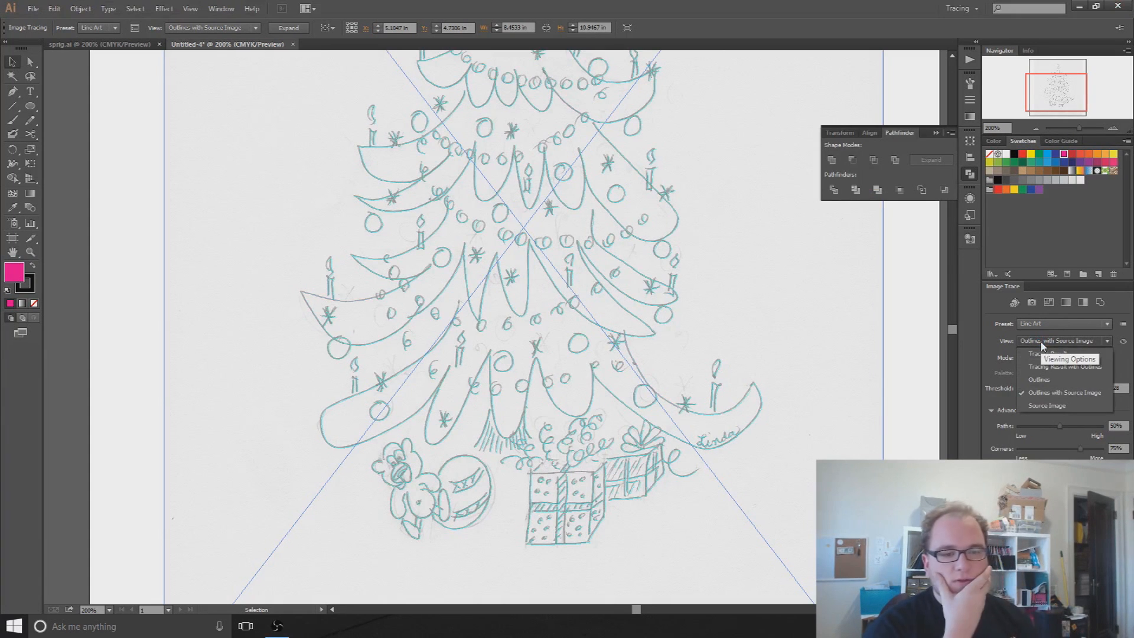
- Switch the tracing view to Tracing Result and examine the tree from its star to the presents
{"action": "left_click", "coordinate": [1037, 354]}
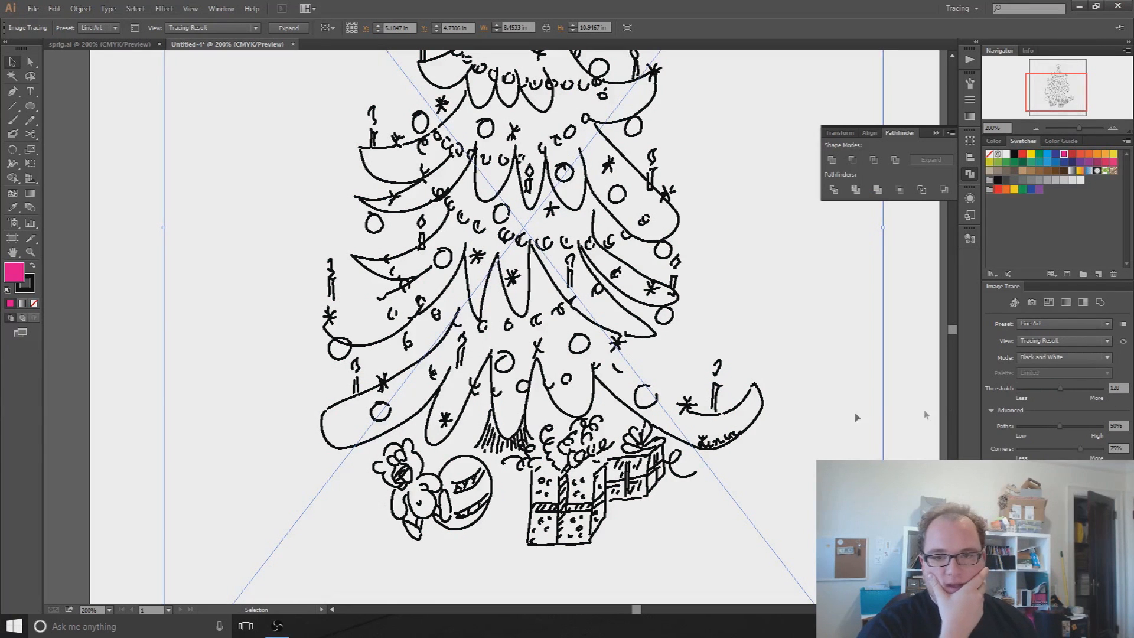
{"action": "scroll", "coordinate": [765, 511], "scroll_direction": "up", "scroll_amount": 3}
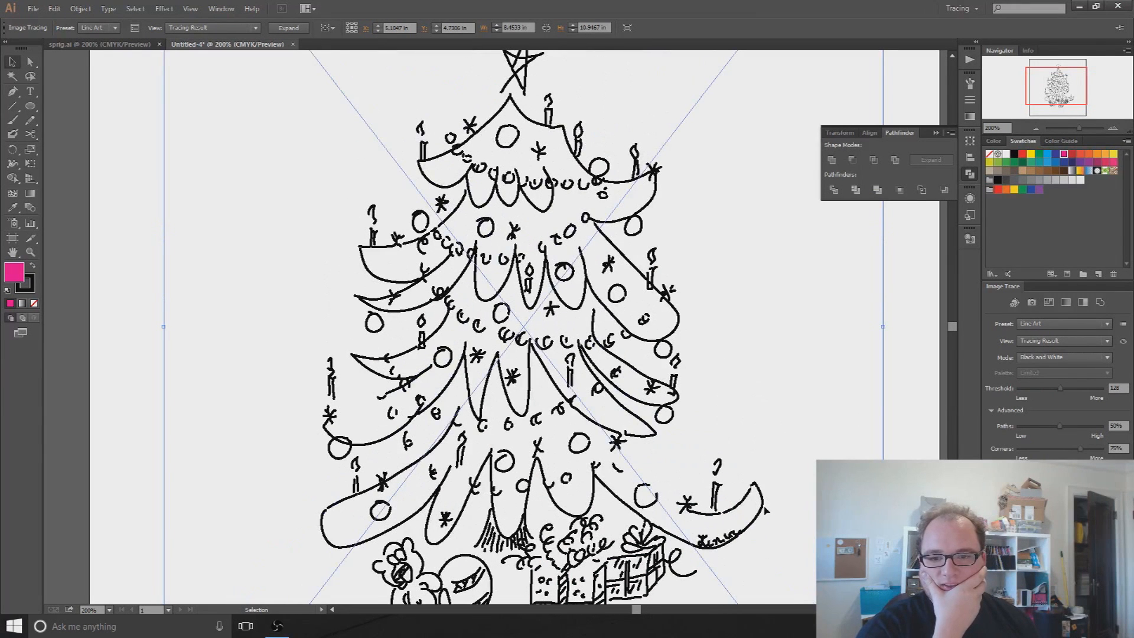
{"action": "scroll", "coordinate": [765, 511], "scroll_direction": "up", "scroll_amount": 2}
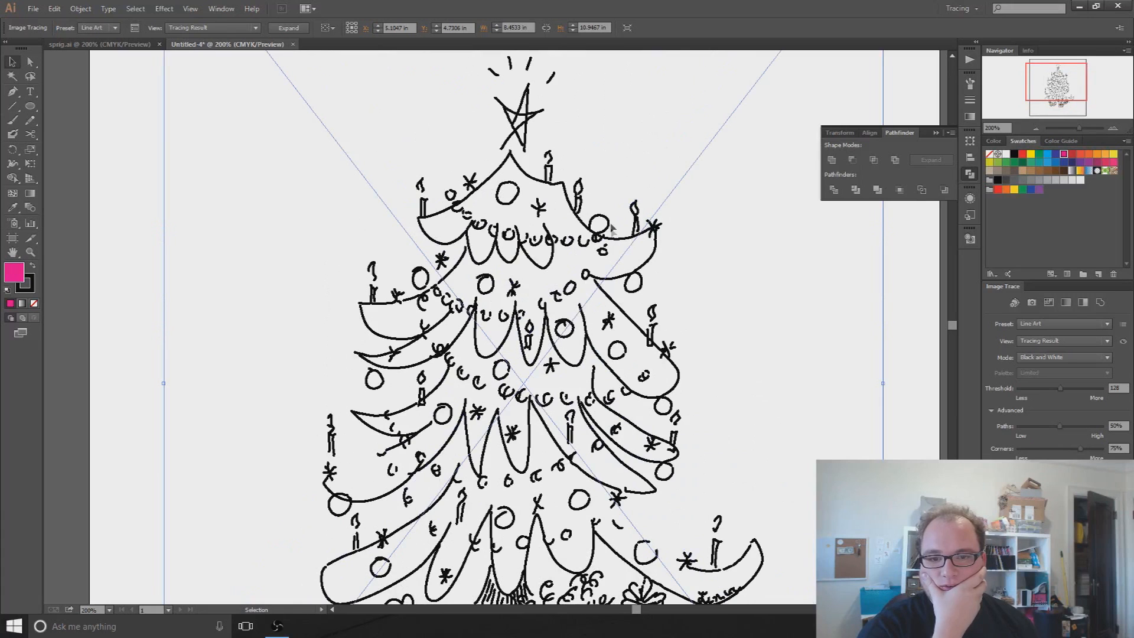
{"action": "scroll", "coordinate": [728, 439], "scroll_direction": "down", "scroll_amount": 4}
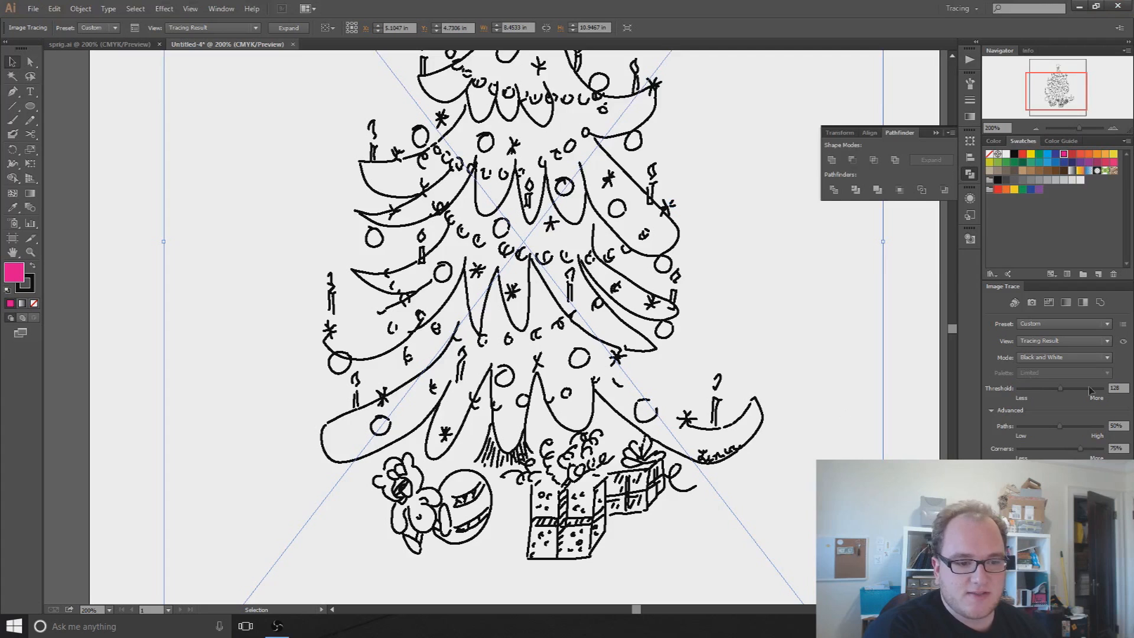
{"action": "left_click", "coordinate": [1057, 420]}
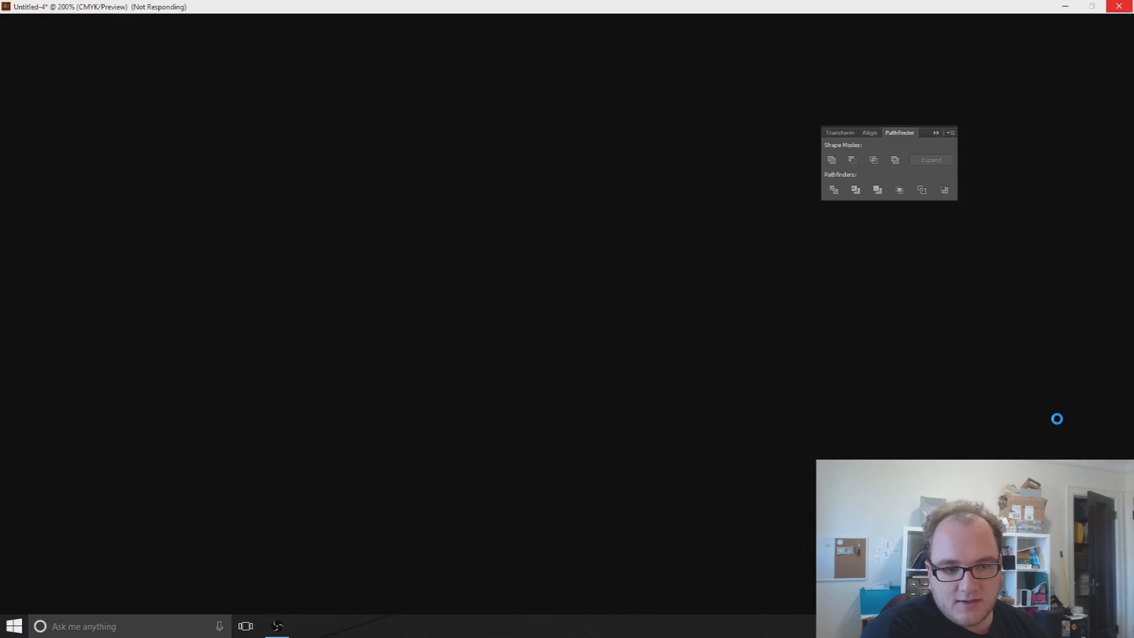
{"action": "double_click", "coordinate": [657, 13]}
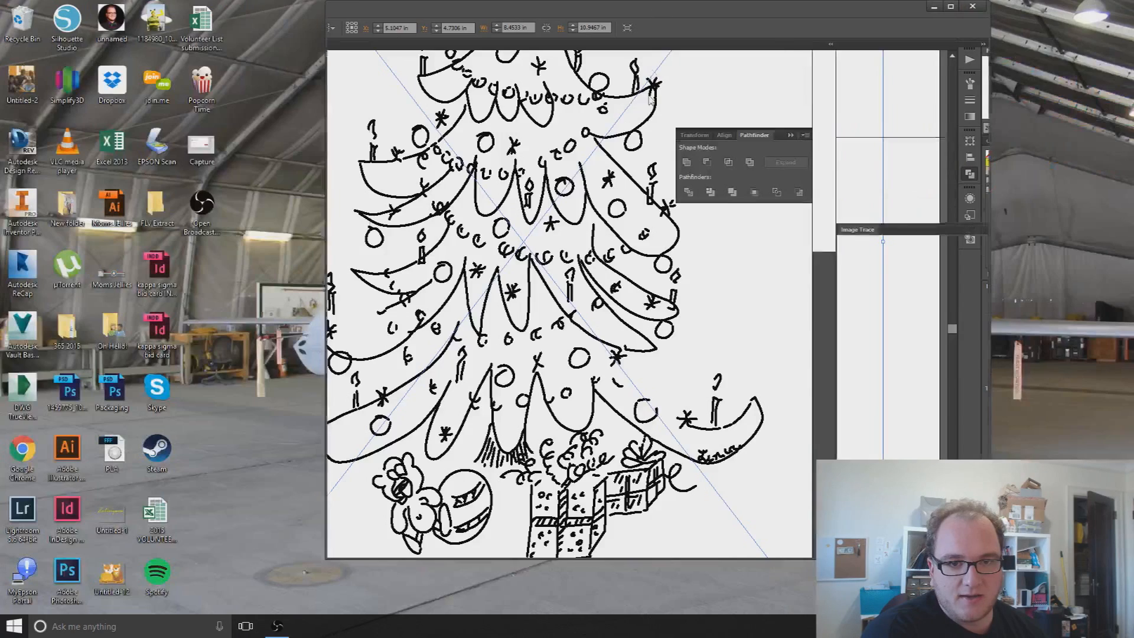
{"action": "left_click", "coordinate": [942, 45]}
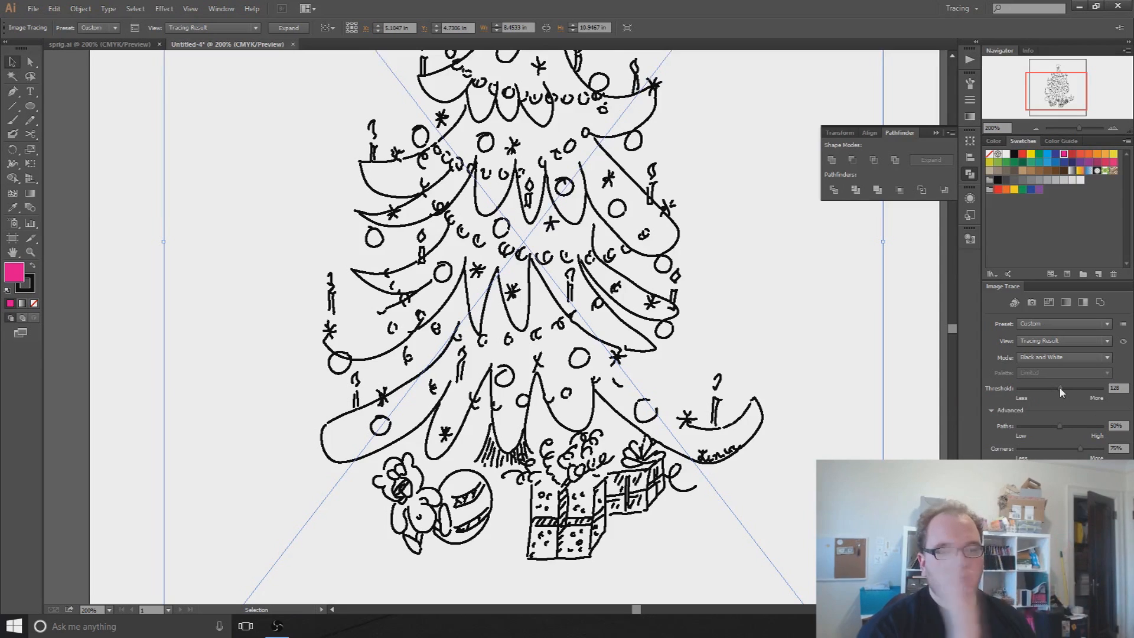
- Raise the tracing threshold to about 215 and check the traced lines across the whole tree
{"action": "left_click_drag", "start_coordinate": [1059, 388], "coordinate": [1079, 385]}
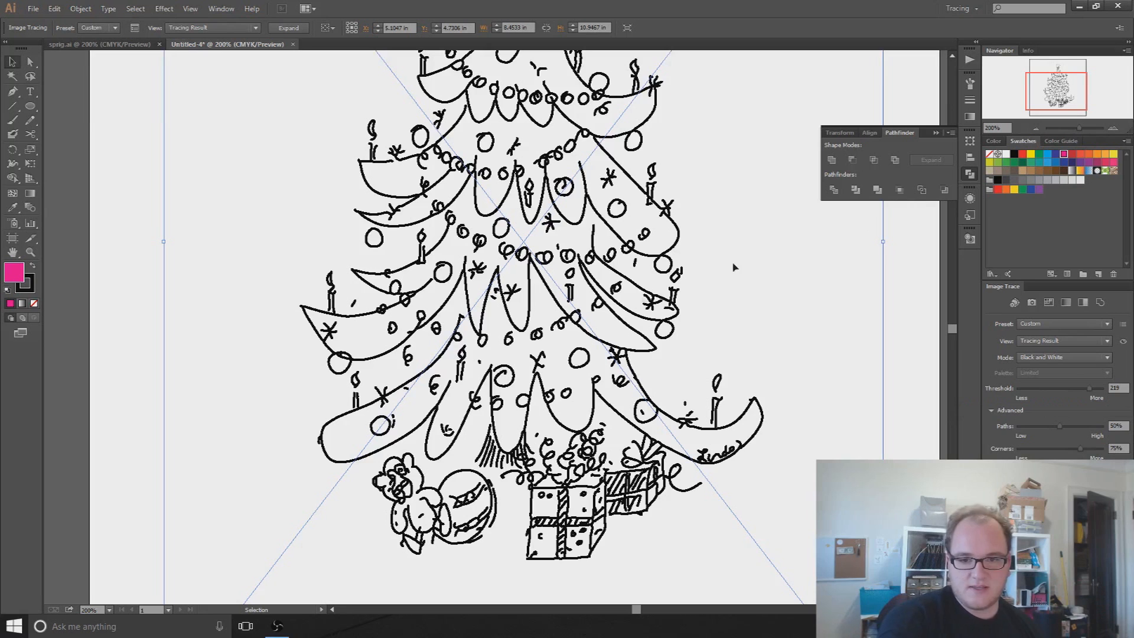
{"action": "mouse_move", "coordinate": [579, 186]}
{"action": "left_mouse_down"}
{"action": "mouse_move", "coordinate": [598, 341]}
{"action": "mouse_move", "coordinate": [566, 181]}
{"action": "left_mouse_up"}
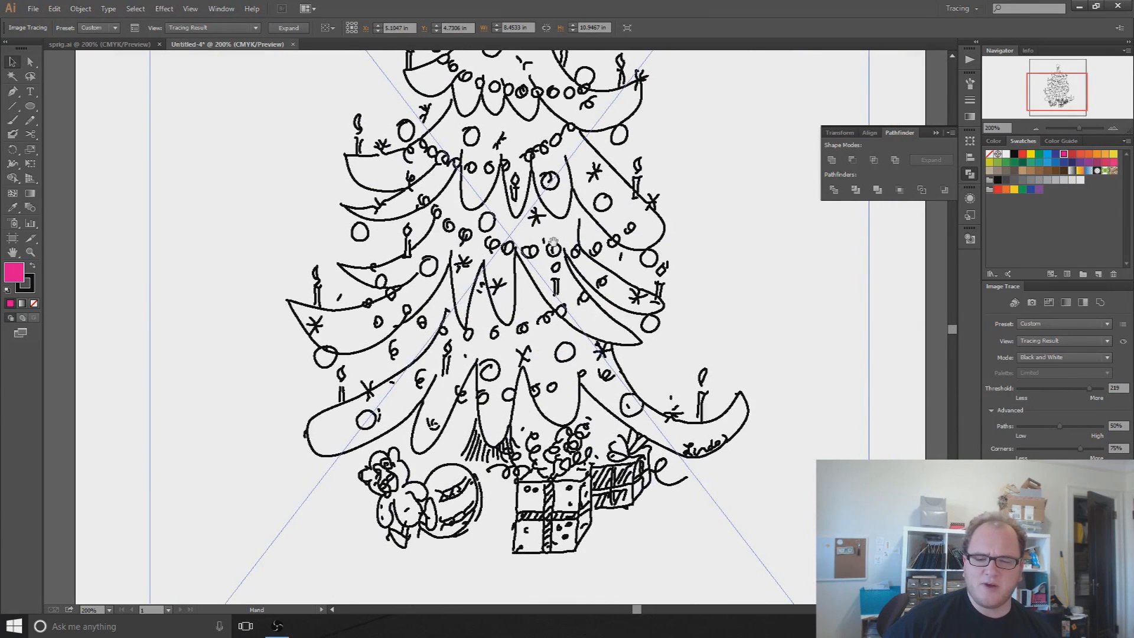
{"action": "left_click_drag", "start_coordinate": [571, 323], "coordinate": [578, 255]}
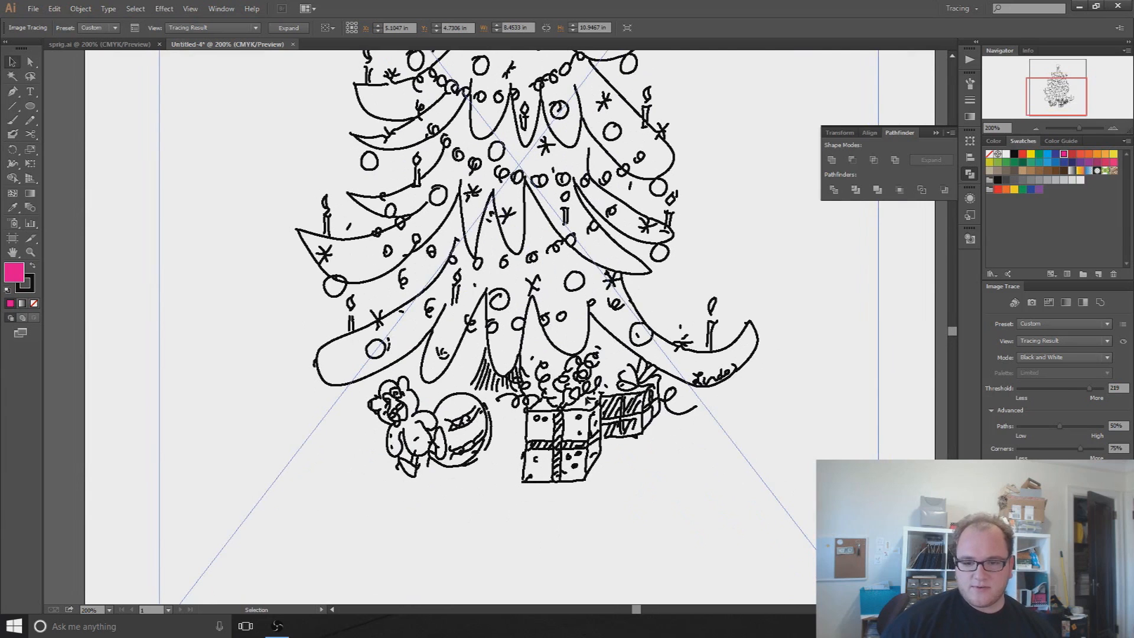
{"action": "scroll", "coordinate": [513, 179], "scroll_direction": "up", "scroll_amount": 5}
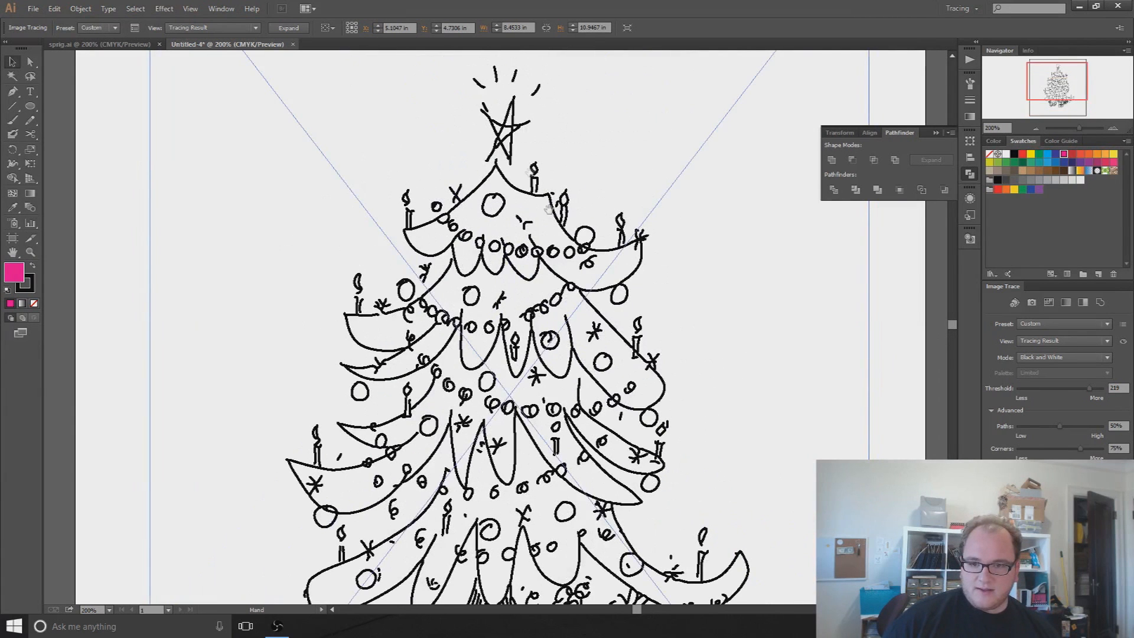
{"action": "left_click_drag", "start_coordinate": [483, 465], "coordinate": [496, 281]}
{"action": "left_click_drag", "start_coordinate": [481, 392], "coordinate": [480, 275]}
- Set the tracing threshold to about 178 and check the candles, ornaments, presents and star
{"action": "left_click_drag", "start_coordinate": [1083, 391], "coordinate": [1075, 388]}
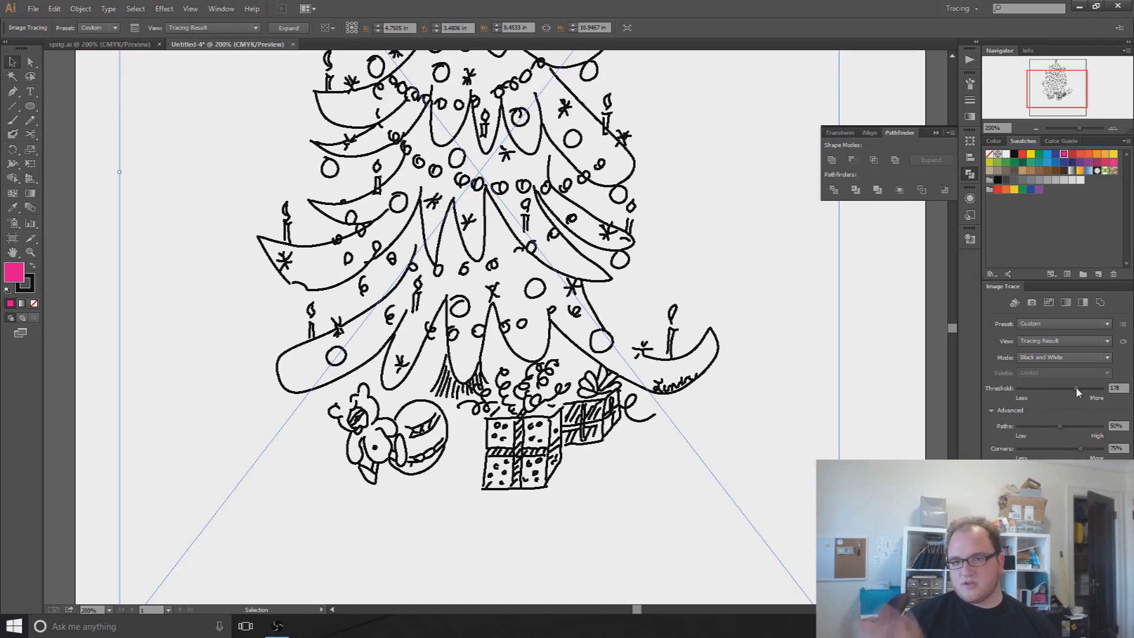
{"action": "left_click_drag", "start_coordinate": [581, 222], "coordinate": [601, 279]}
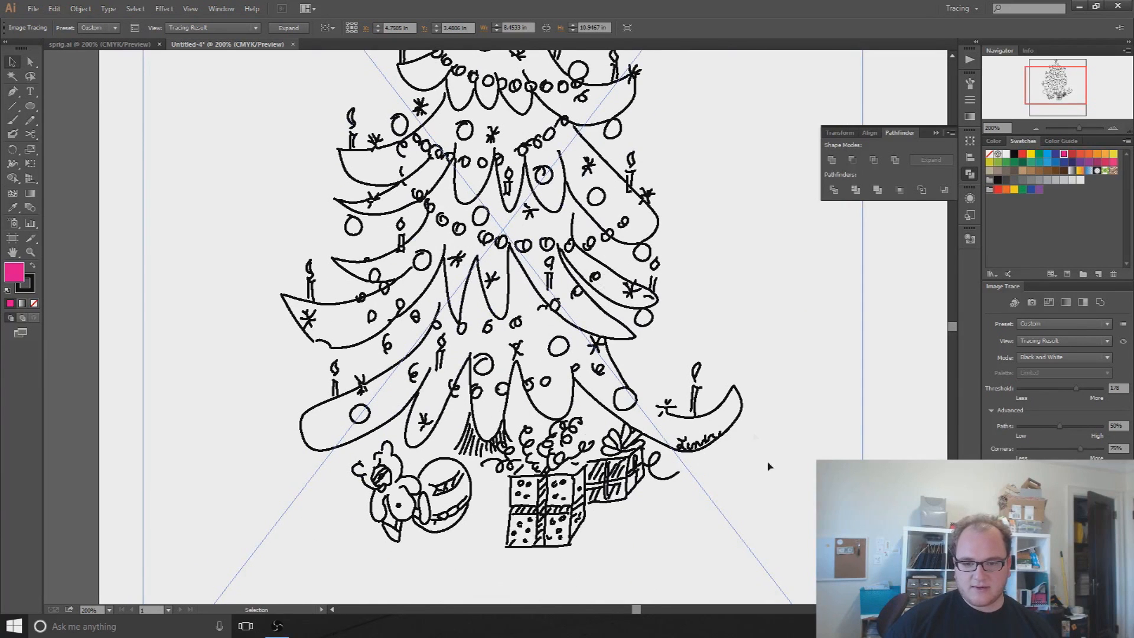
{"action": "left_click_drag", "start_coordinate": [489, 278], "coordinate": [457, 557]}
{"action": "left_click_drag", "start_coordinate": [451, 326], "coordinate": [446, 301]}
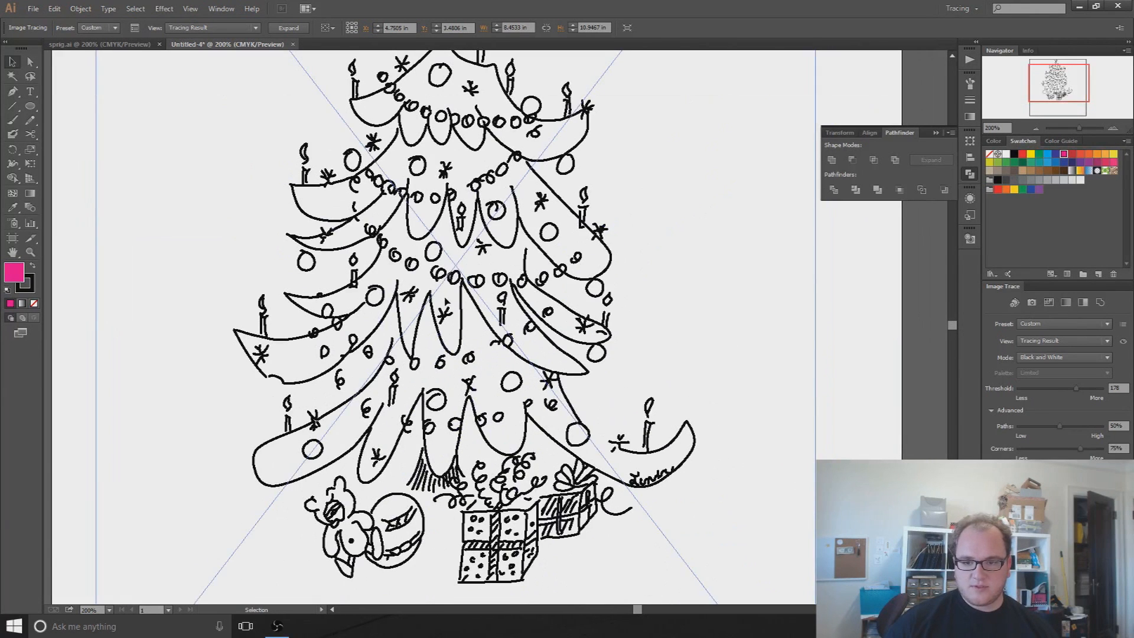
{"action": "left_click_drag", "start_coordinate": [454, 260], "coordinate": [428, 405]}
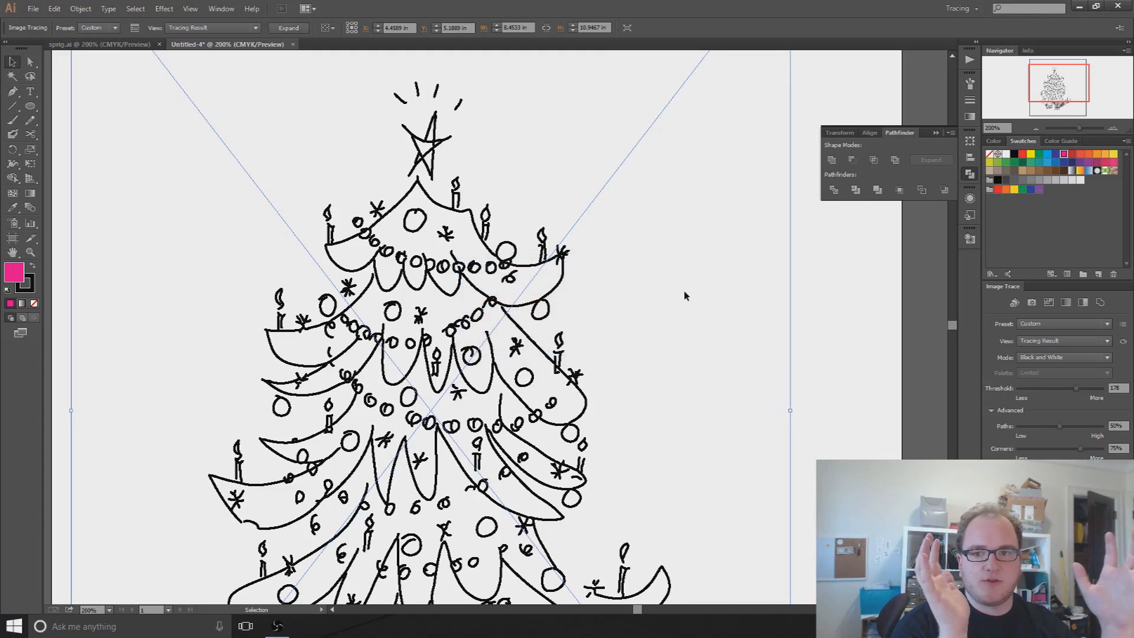
- Expand the tracing into editable vector paths and reposition the resulting tree group on the artboard
{"action": "key", "text": "ctrl+shift+e"}
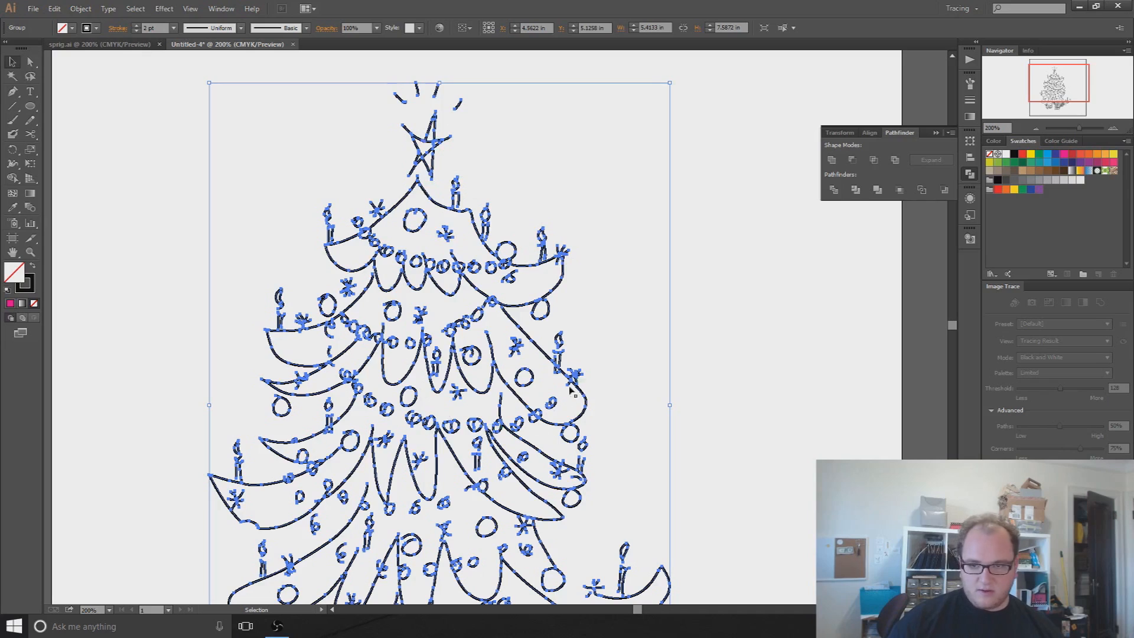
{"action": "left_click", "coordinate": [771, 356]}
{"action": "mouse_move", "coordinate": [285, 340]}
{"action": "left_mouse_down"}
{"action": "mouse_move", "coordinate": [357, 301]}
{"action": "mouse_move", "coordinate": [159, 301]}
{"action": "left_mouse_up"}
{"action": "mouse_move", "coordinate": [292, 114]}
{"action": "left_mouse_down"}
{"action": "mouse_move", "coordinate": [449, 184]}
{"action": "mouse_move", "coordinate": [476, 158]}
{"action": "left_mouse_up"}
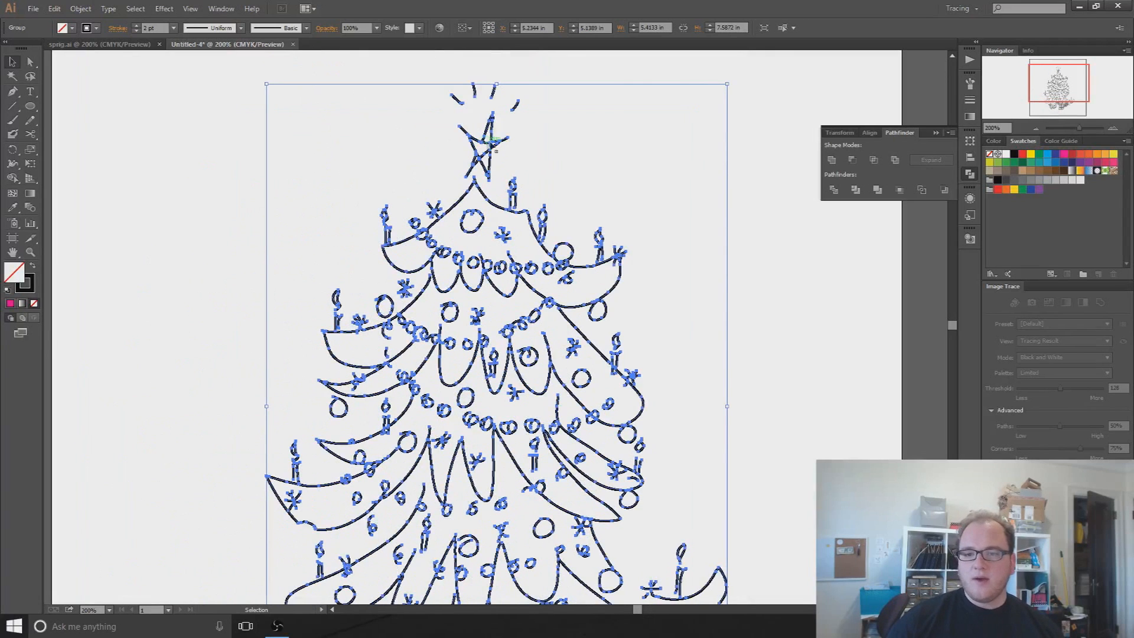
{"action": "left_click_drag", "start_coordinate": [490, 185], "coordinate": [462, 244]}
{"action": "left_click_drag", "start_coordinate": [453, 372], "coordinate": [449, 332]}
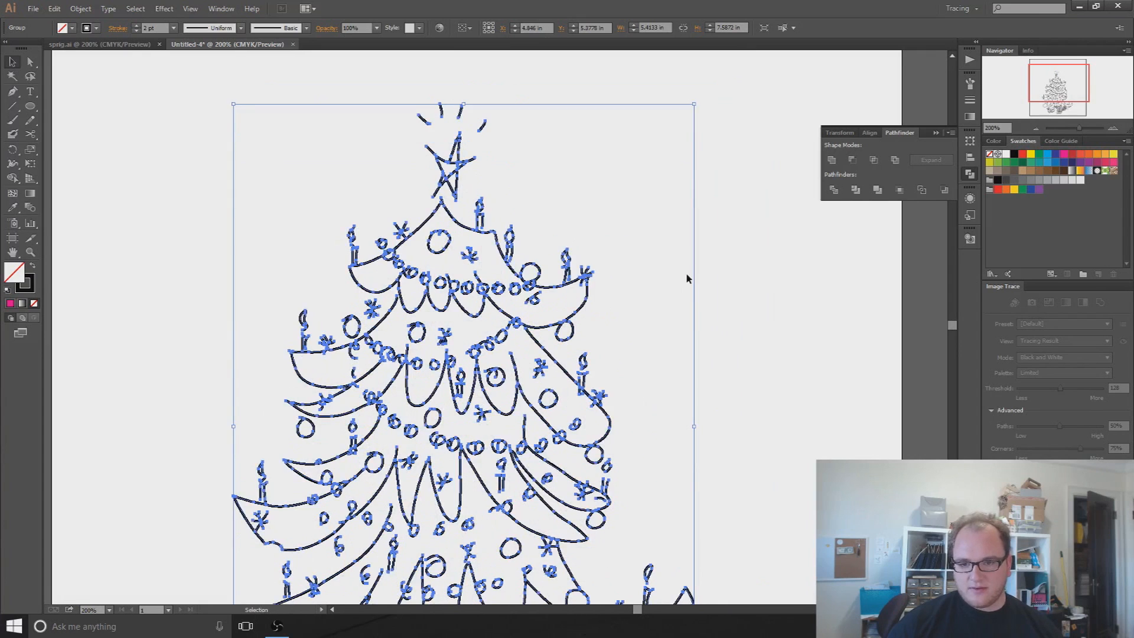
- Ungroup the expanded tree artwork into separate paths and clear the selection
{"action": "right_click", "coordinate": [448, 247]}
{"action": "left_click", "coordinate": [476, 309]}
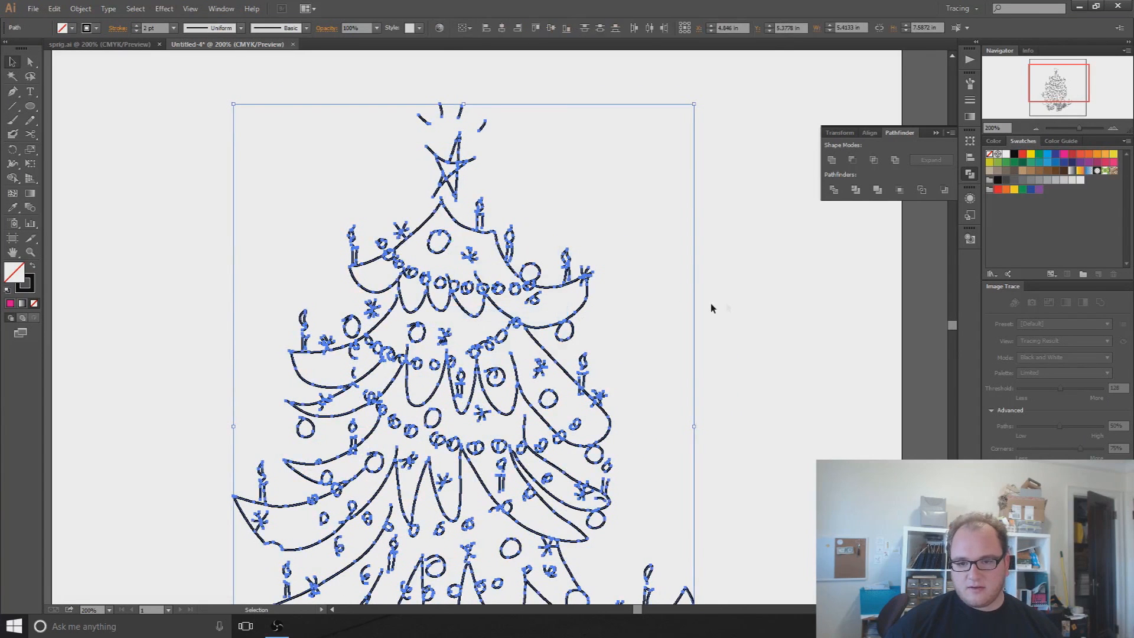
{"action": "left_click", "coordinate": [501, 204]}
- Try moving a line of the star and then the four rays above it, undoing each move
{"action": "left_click_drag", "start_coordinate": [467, 160], "coordinate": [566, 156]}
{"action": "key", "text": "ctrl+z"}
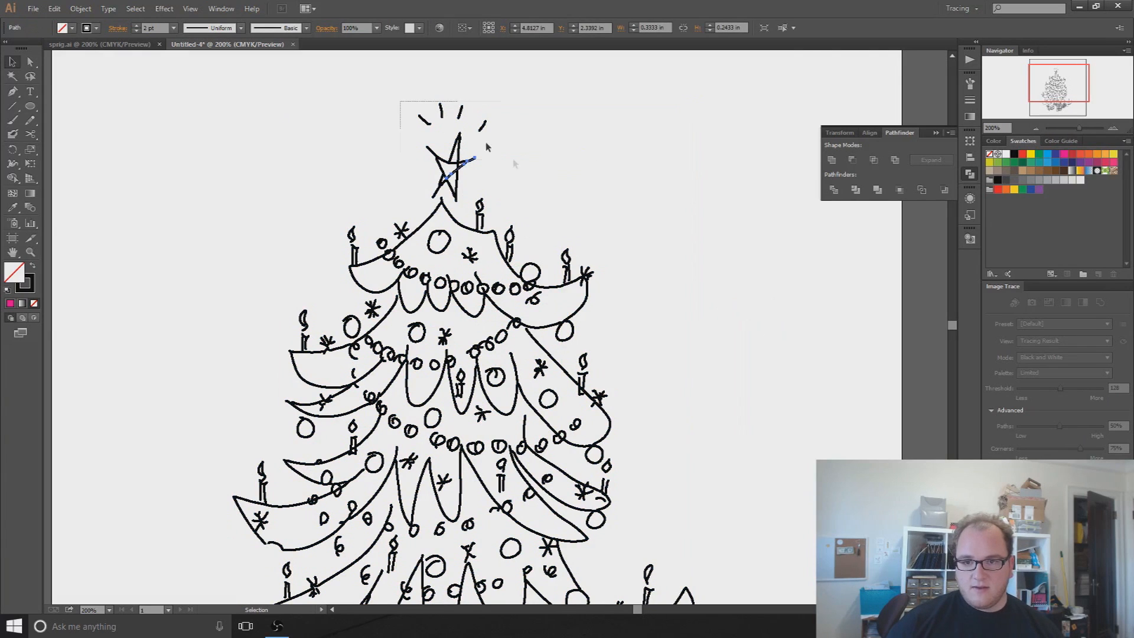
{"action": "left_click_drag", "start_coordinate": [403, 104], "coordinate": [475, 159]}
{"action": "left_click", "coordinate": [482, 125]}
{"action": "left_click_drag", "start_coordinate": [394, 96], "coordinate": [549, 132]}
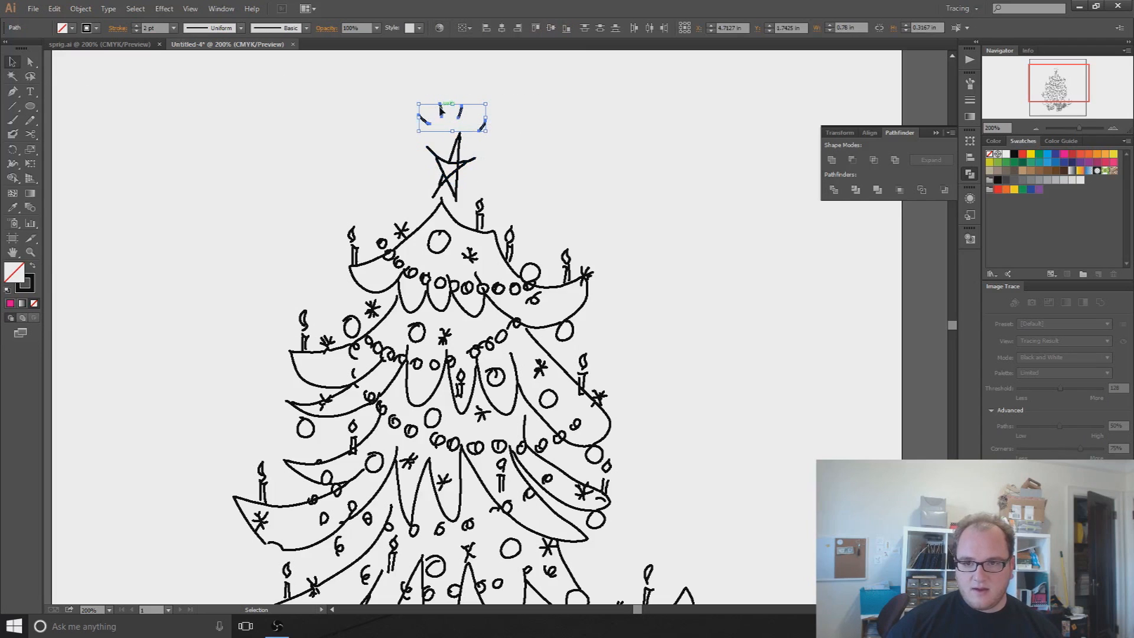
{"action": "left_click_drag", "start_coordinate": [444, 109], "coordinate": [626, 113]}
{"action": "key", "text": "ctrl+z"}
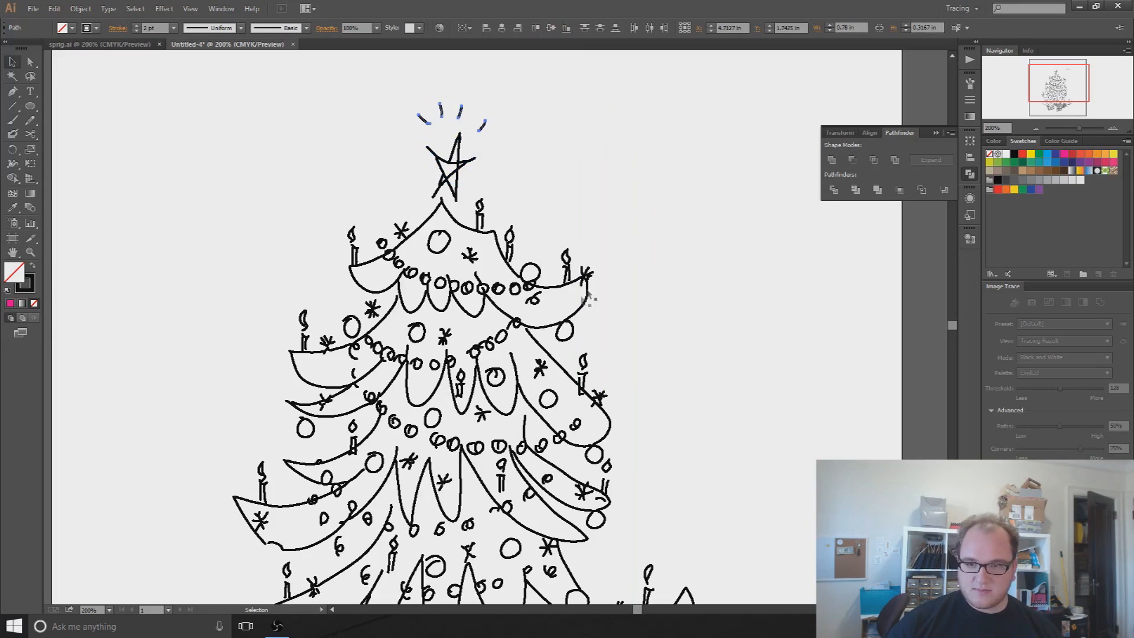
{"action": "left_click", "coordinate": [557, 243]}
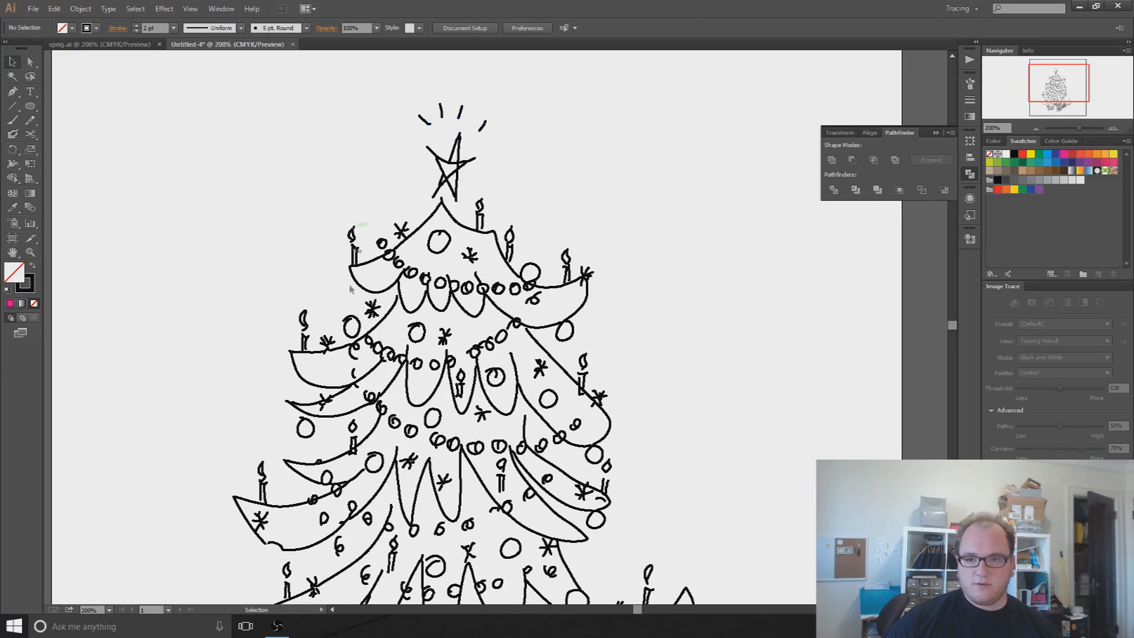
- Select the four rays above the star and change their stroke color to yellow
{"action": "scroll", "coordinate": [513, 306], "scroll_direction": "down", "scroll_amount": 8}
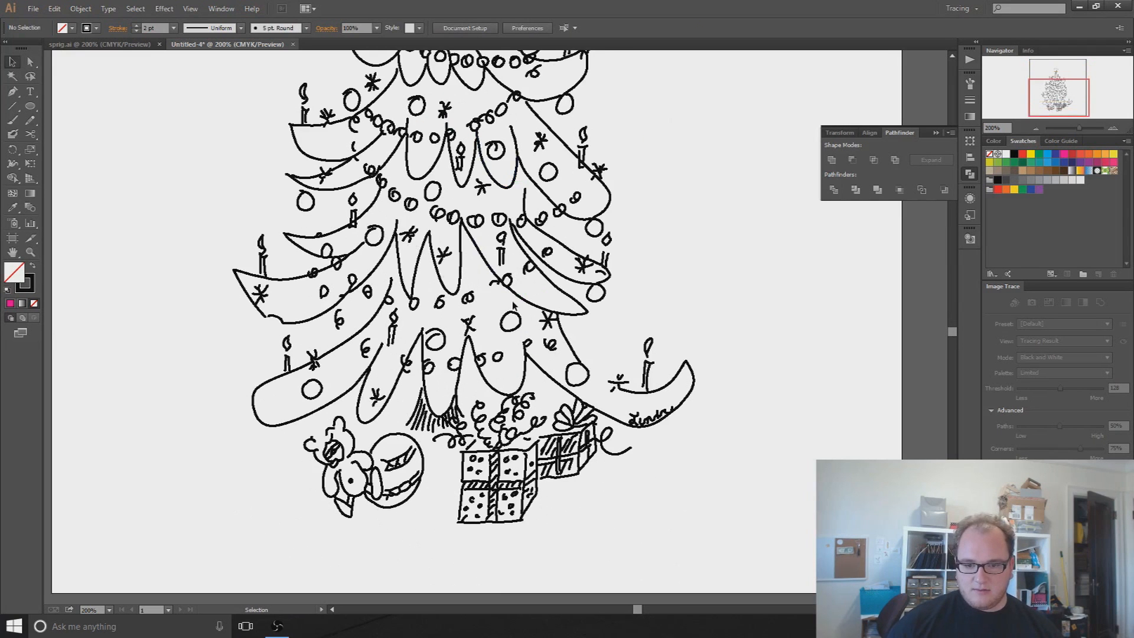
{"action": "scroll", "coordinate": [513, 305], "scroll_direction": "up", "scroll_amount": 4}
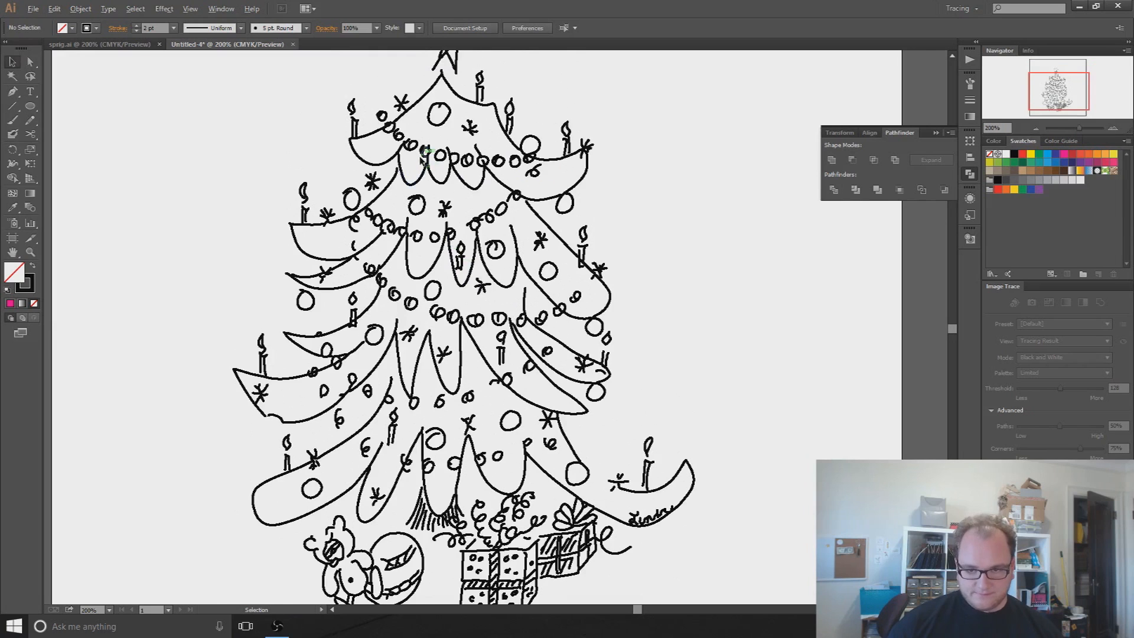
{"action": "scroll", "coordinate": [422, 158], "scroll_direction": "up", "scroll_amount": 1}
{"action": "scroll", "coordinate": [452, 248], "scroll_direction": "up", "scroll_amount": 2}
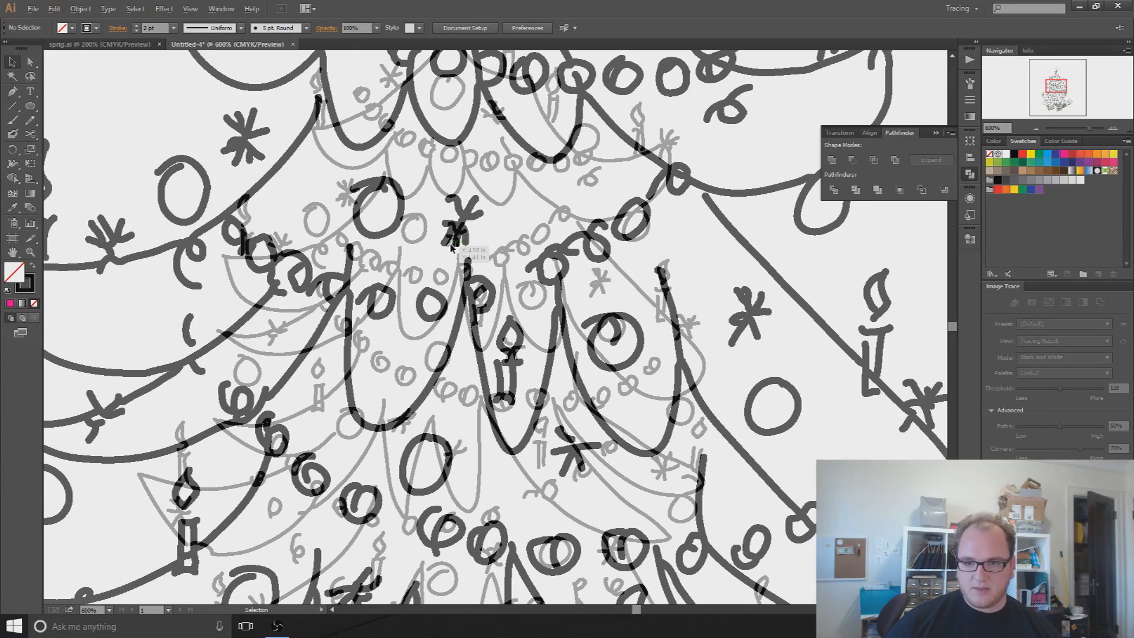
{"action": "left_click_drag", "start_coordinate": [418, 152], "coordinate": [407, 566]}
{"action": "scroll", "coordinate": [455, 199], "scroll_direction": "up", "scroll_amount": 6}
{"action": "scroll", "coordinate": [456, 198], "scroll_direction": "up", "scroll_amount": 1}
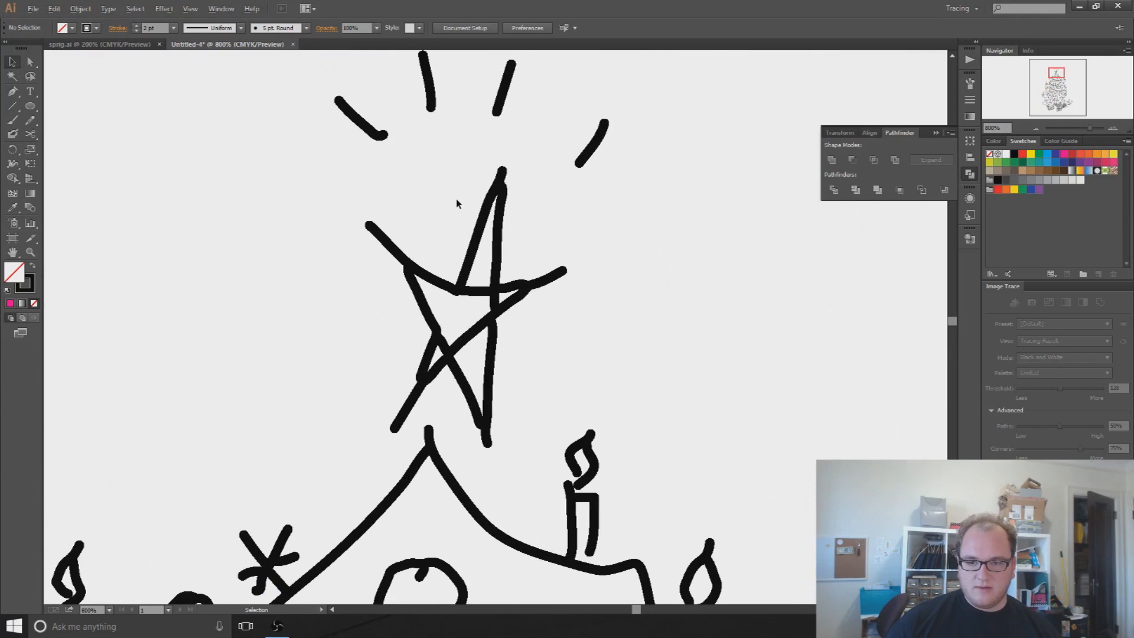
{"action": "scroll", "coordinate": [456, 199], "scroll_direction": "up", "scroll_amount": 1}
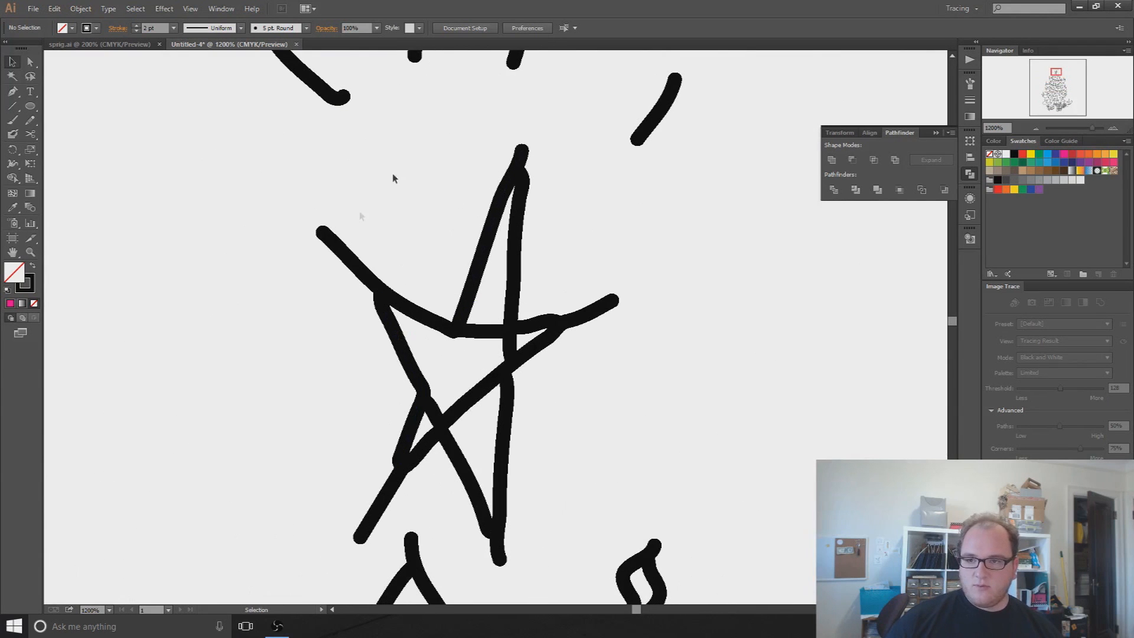
{"action": "left_click_drag", "start_coordinate": [392, 178], "coordinate": [397, 298]}
{"action": "left_click_drag", "start_coordinate": [211, 110], "coordinate": [761, 289]}
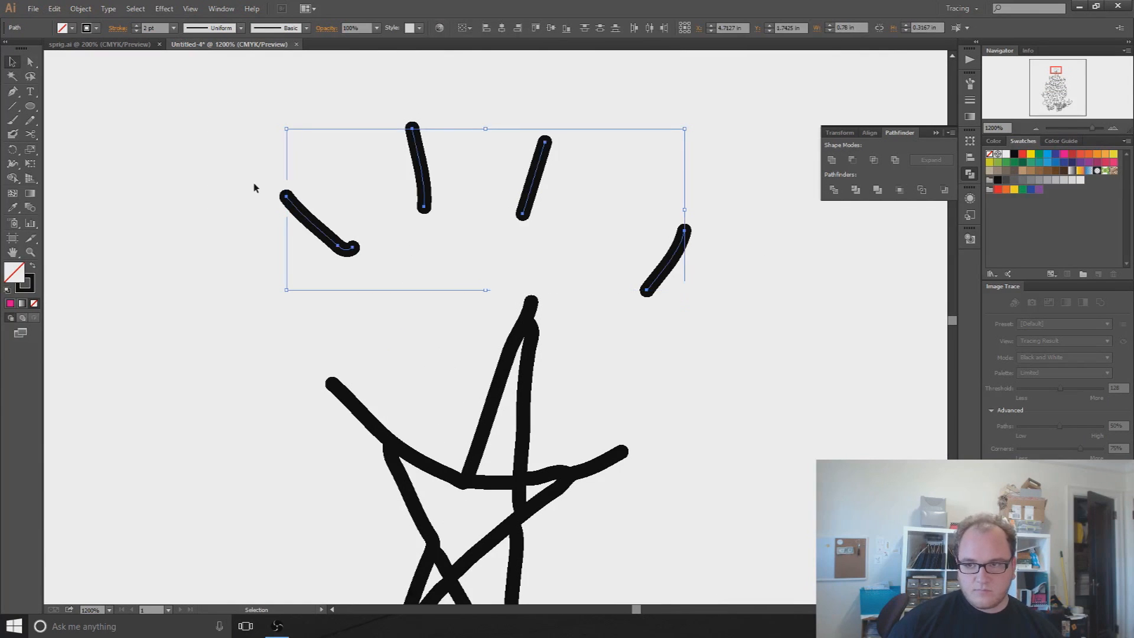
{"action": "left_click", "coordinate": [96, 27]}
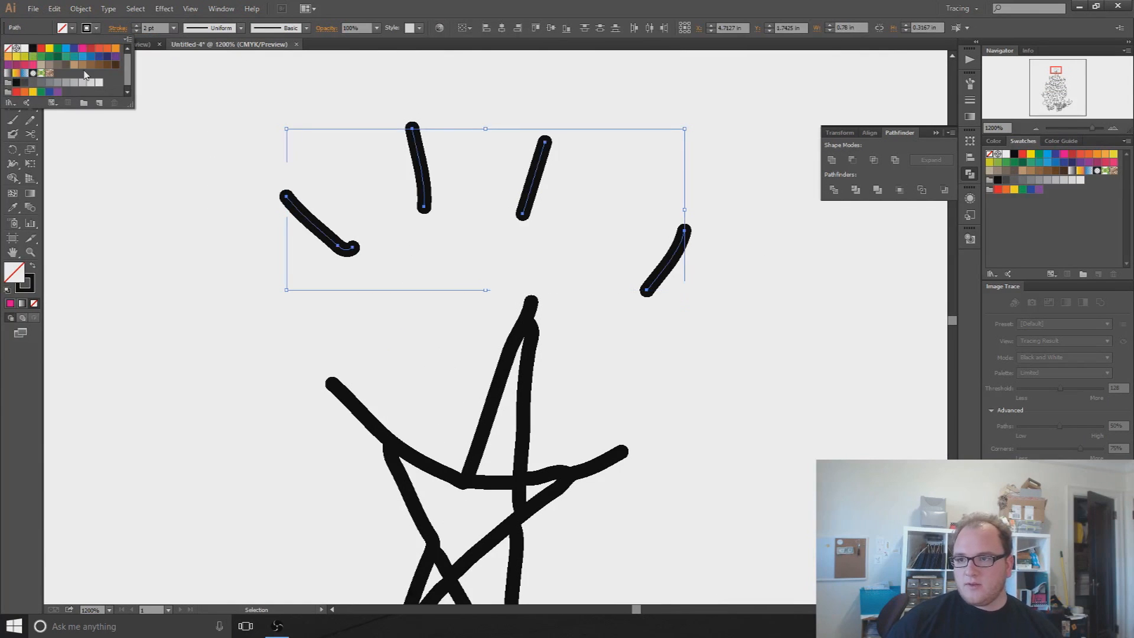
{"action": "left_click", "coordinate": [50, 49]}
{"action": "left_click", "coordinate": [245, 307]}
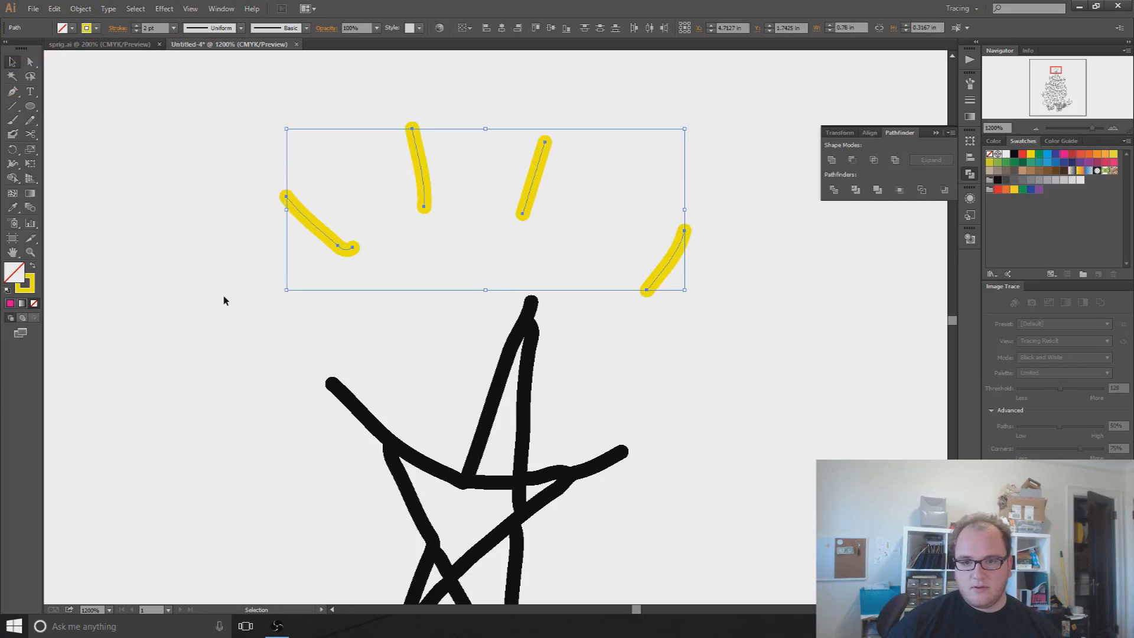
- Clear the selection of the yellow rays above the star and leave the tree's branch lines unselected
{"action": "left_click", "coordinate": [224, 295]}
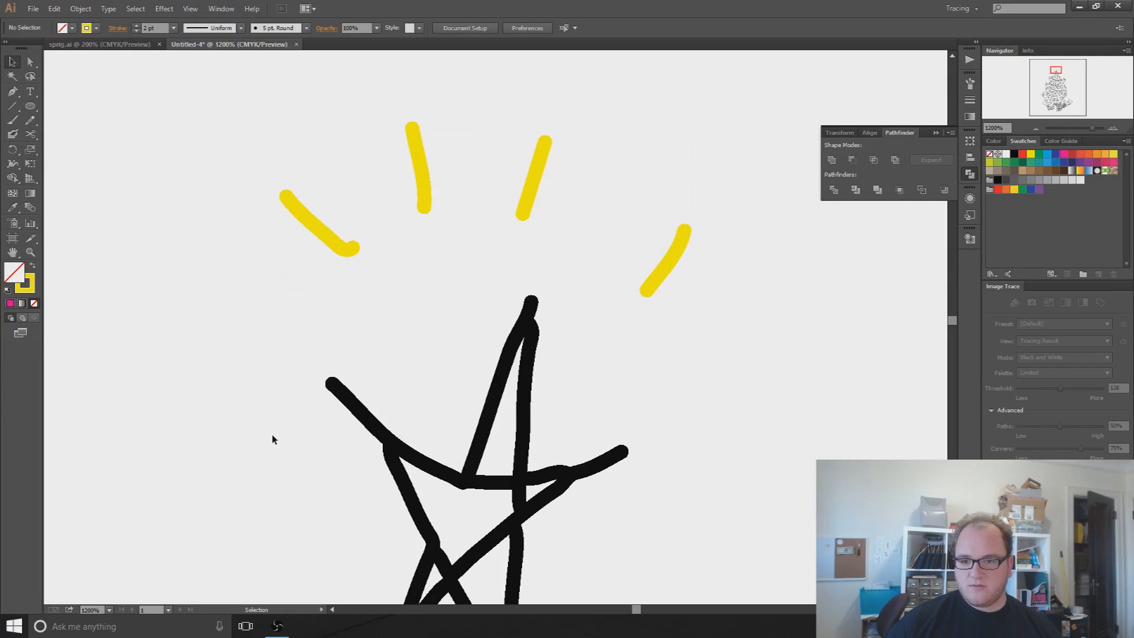
{"action": "scroll", "coordinate": [273, 437], "scroll_direction": "down", "scroll_amount": 5}
{"action": "left_click_drag", "start_coordinate": [274, 140], "coordinate": [681, 390]}
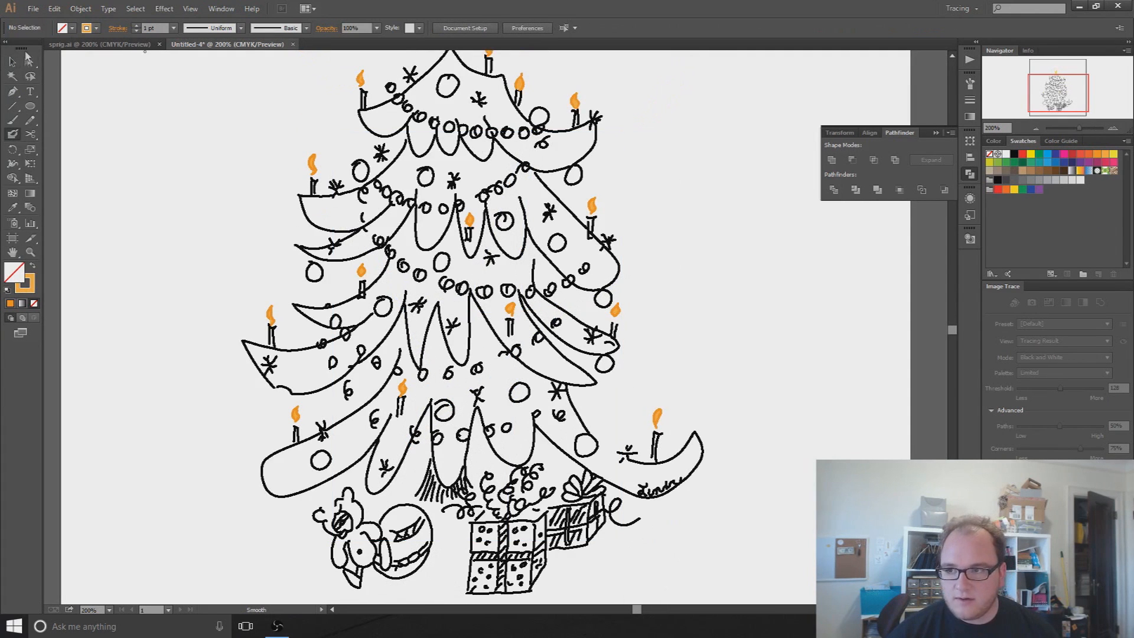
{"action": "left_click", "coordinate": [399, 130]}
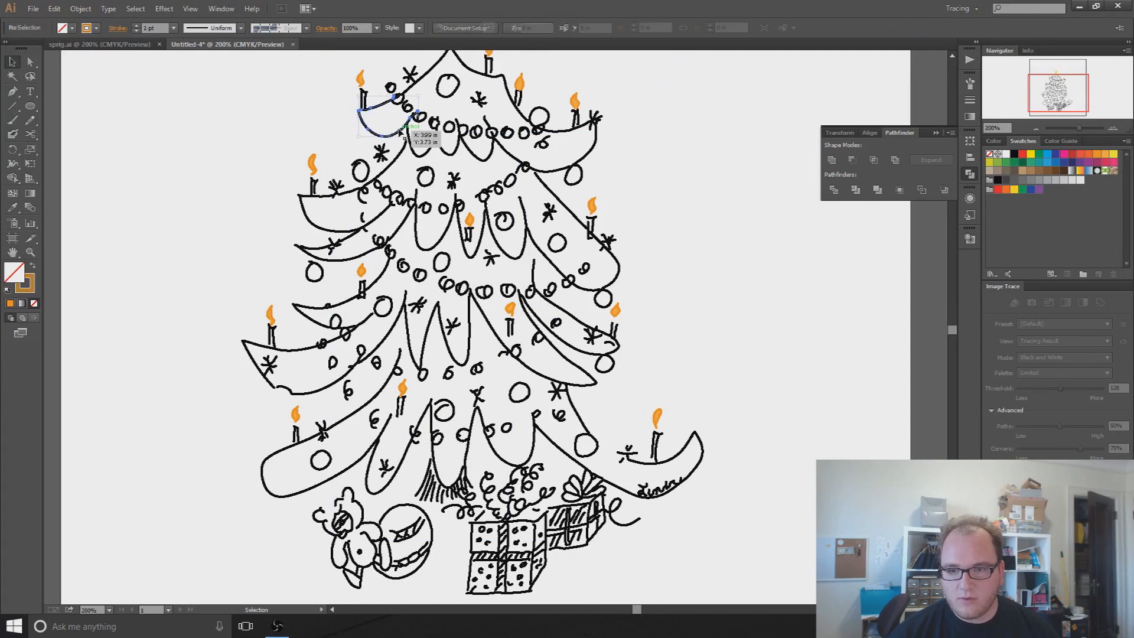
{"action": "left_click", "coordinate": [192, 277]}
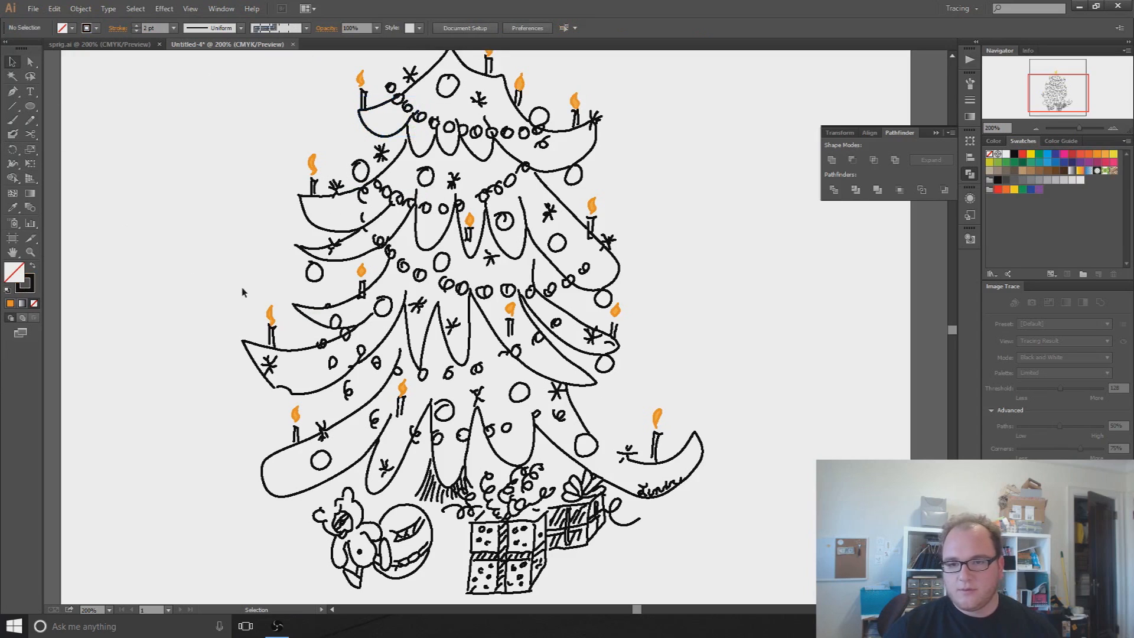
- Delete the short curved line beside the teddy bear's right ear and the small stub on top of its left ear
{"action": "scroll", "coordinate": [330, 531], "scroll_direction": "up", "scroll_amount": 4}
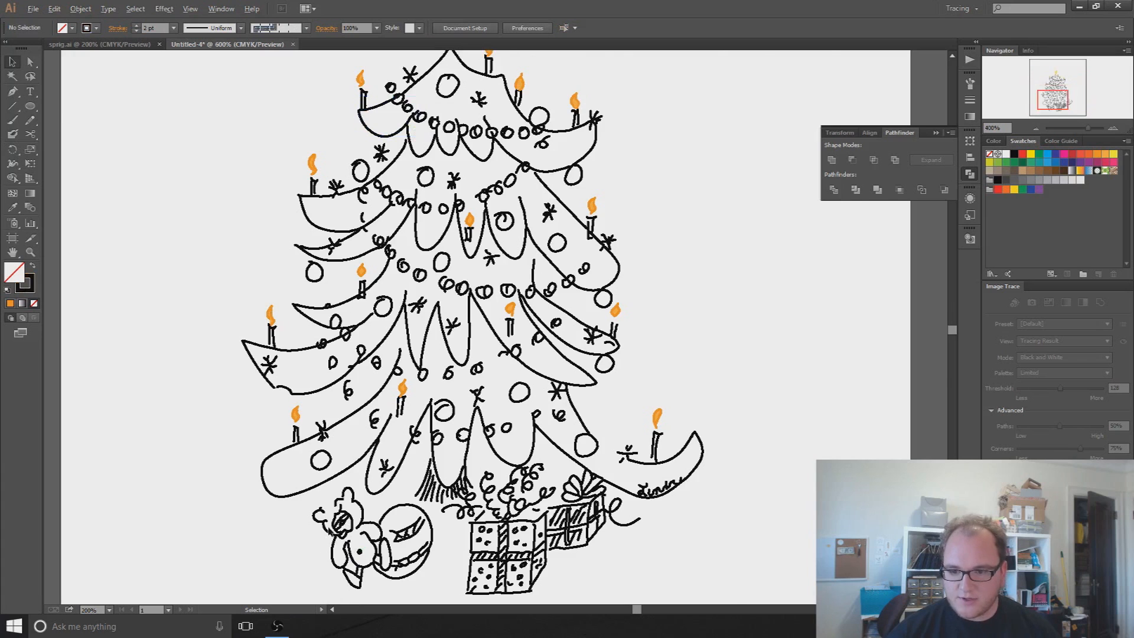
{"action": "scroll", "coordinate": [339, 527], "scroll_direction": "up", "scroll_amount": 2}
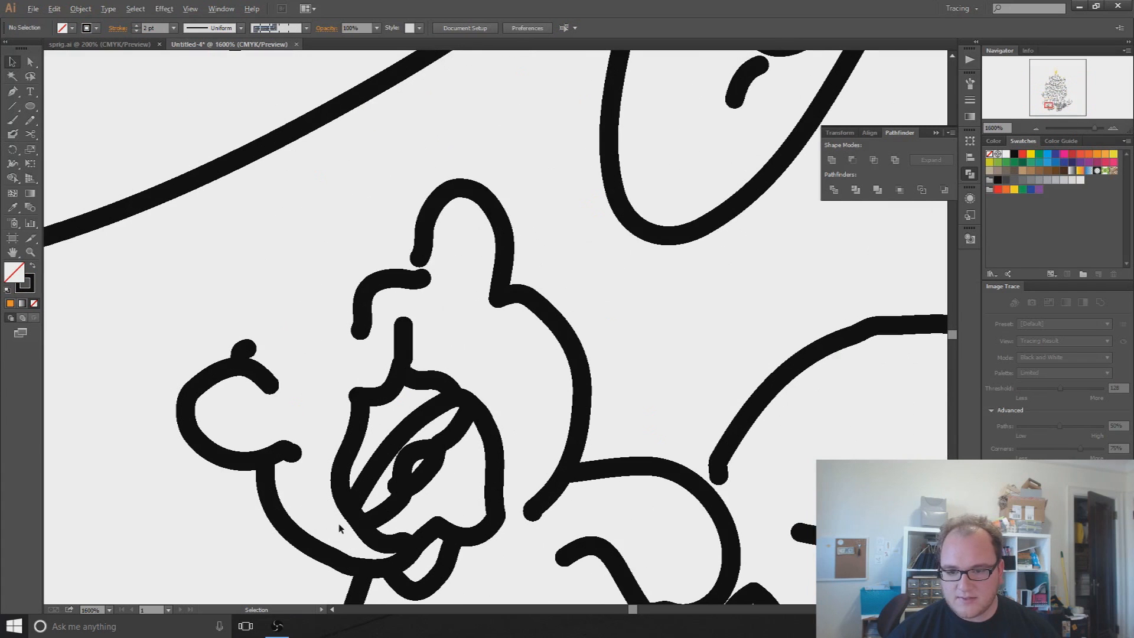
{"action": "left_click_drag", "start_coordinate": [389, 393], "coordinate": [443, 291]}
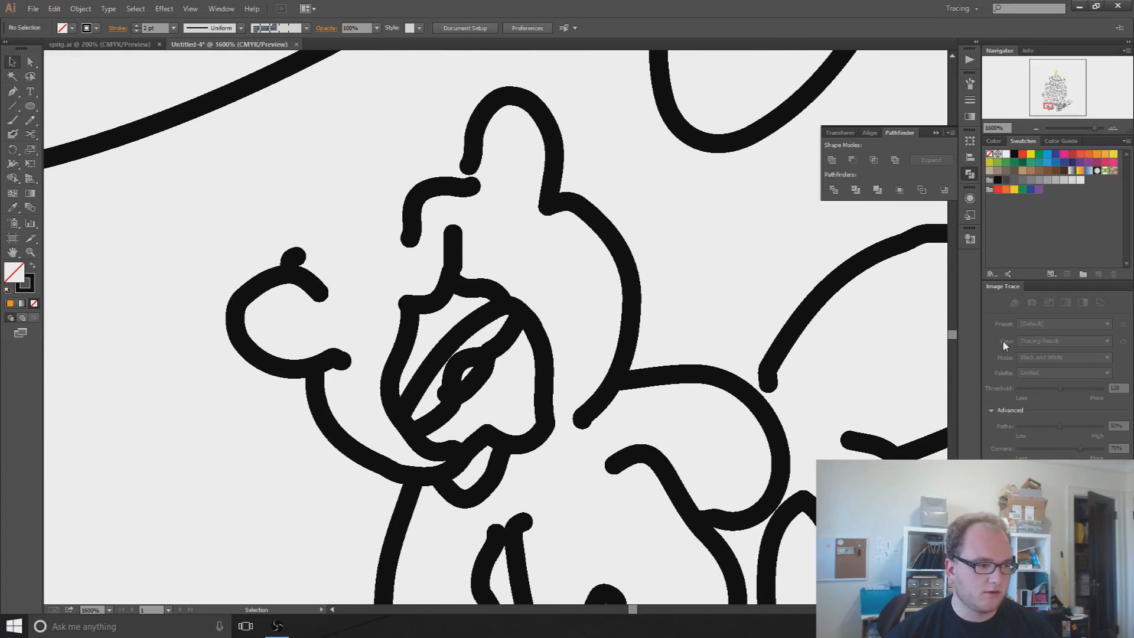
{"action": "left_click", "coordinate": [30, 61]}
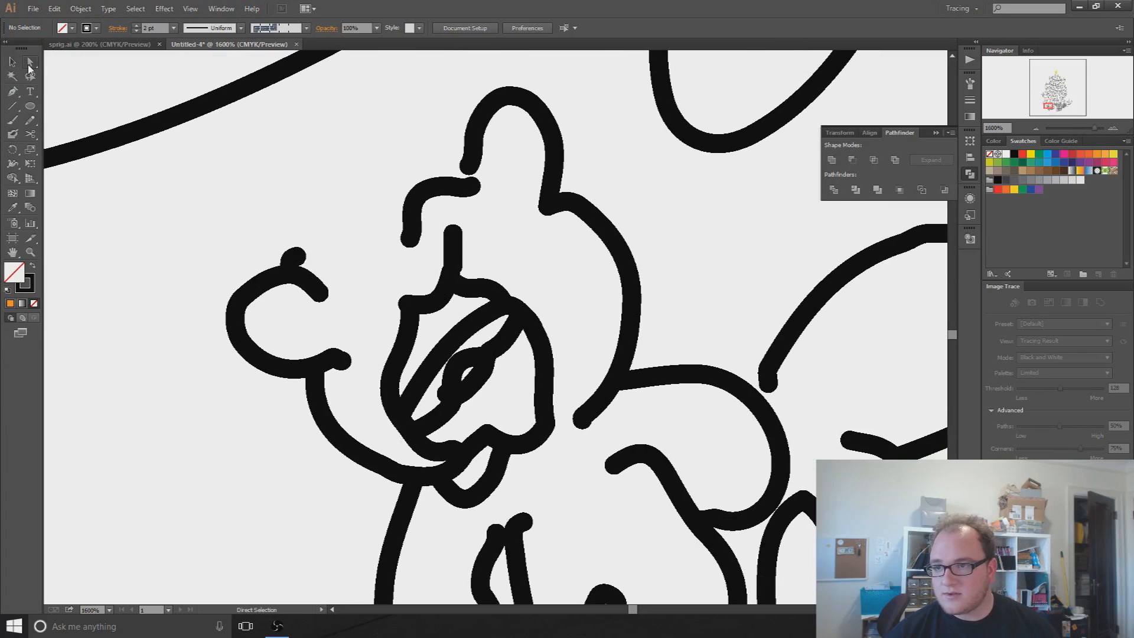
{"action": "left_click", "coordinate": [425, 191]}
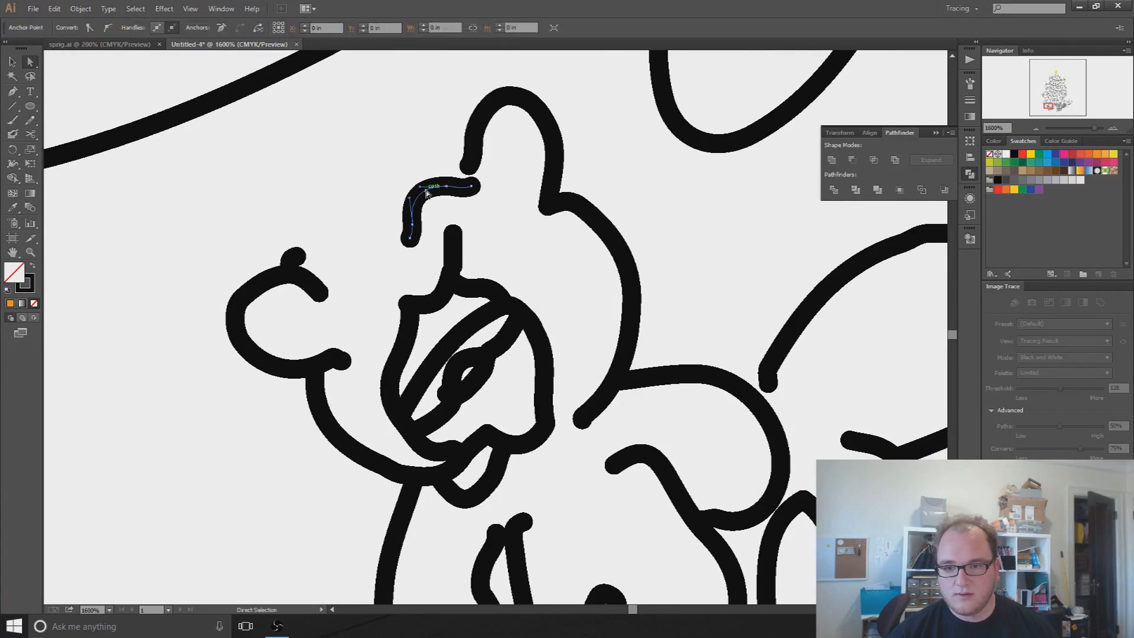
{"action": "key", "text": "Delete"}
{"action": "key", "text": "Delete"}
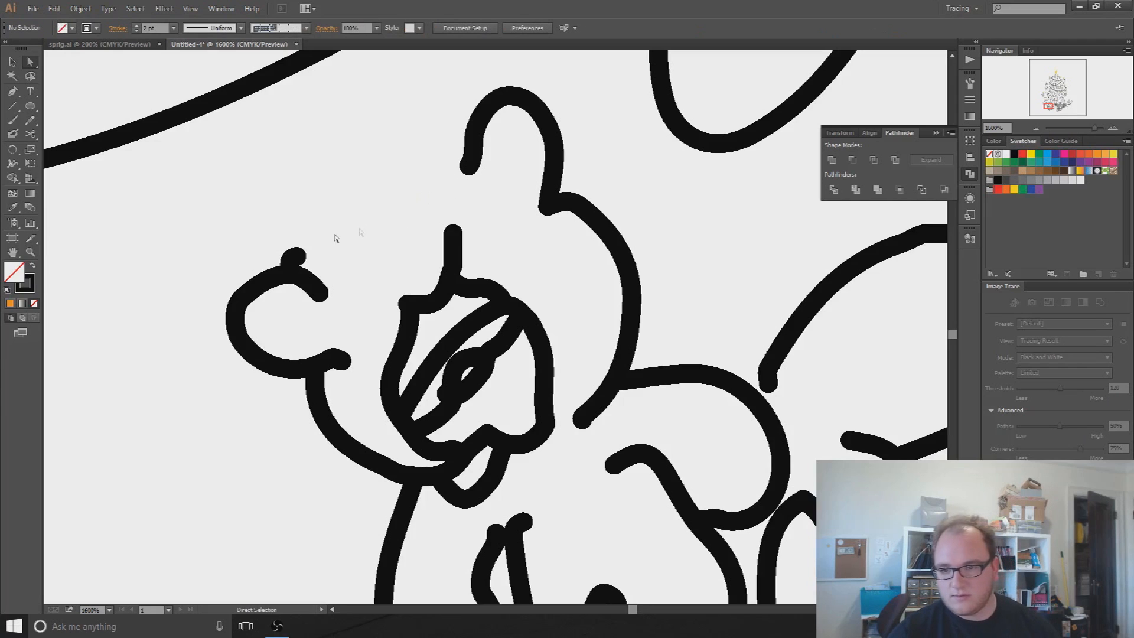
{"action": "left_click", "coordinate": [296, 256]}
{"action": "key", "text": "Delete"}
{"action": "key", "text": "Delete"}
- Reshape the open end of the teddy bear's right ear so its outline bows outward to the left
{"action": "left_click", "coordinate": [471, 166]}
{"action": "left_click_drag", "start_coordinate": [471, 167], "coordinate": [466, 156]}
{"action": "left_click_drag", "start_coordinate": [464, 157], "coordinate": [464, 142]}
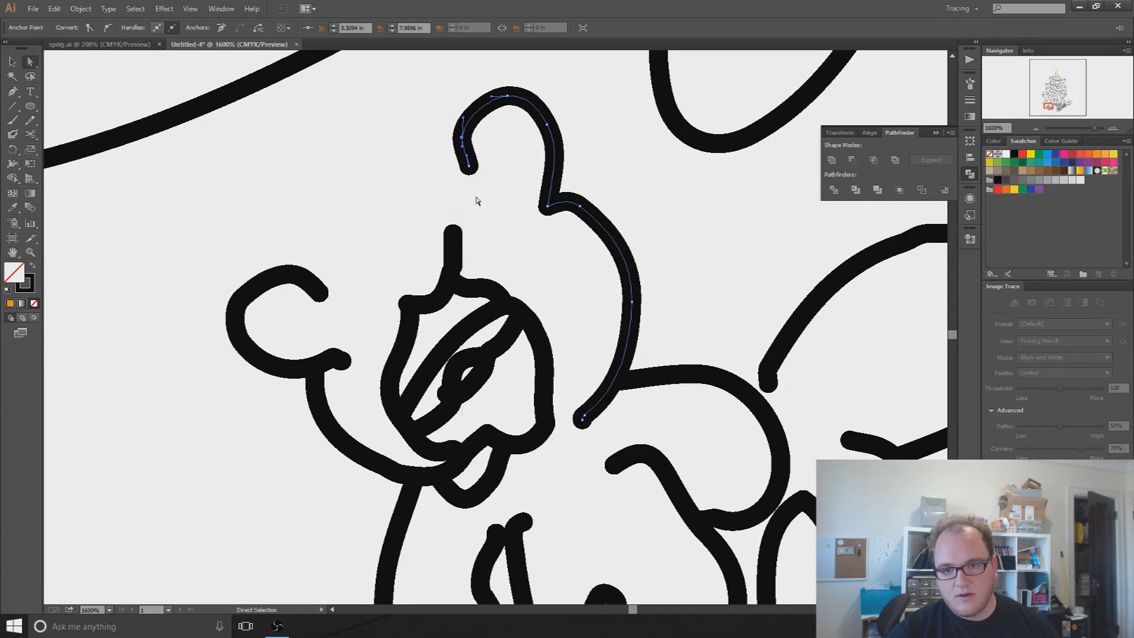
{"action": "left_click", "coordinate": [505, 253]}
- Delete the short vertical line above the bear's muzzle, the small loop inside the mouth and the curve below the chin
{"action": "left_click", "coordinate": [451, 244]}
{"action": "key", "text": "Delete"}
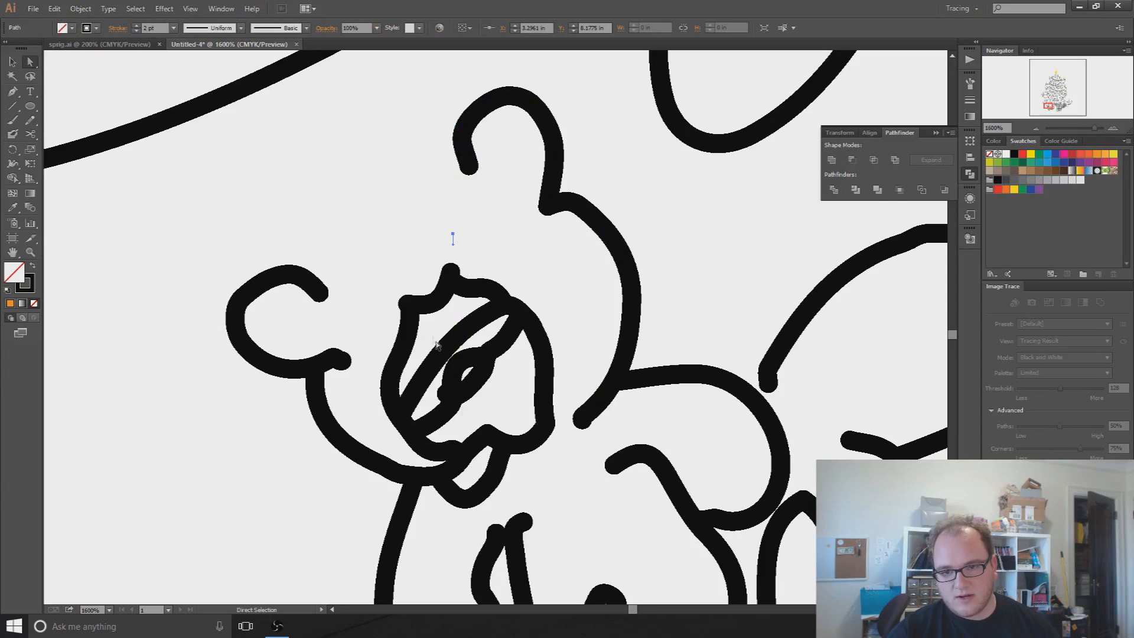
{"action": "key", "text": "Delete"}
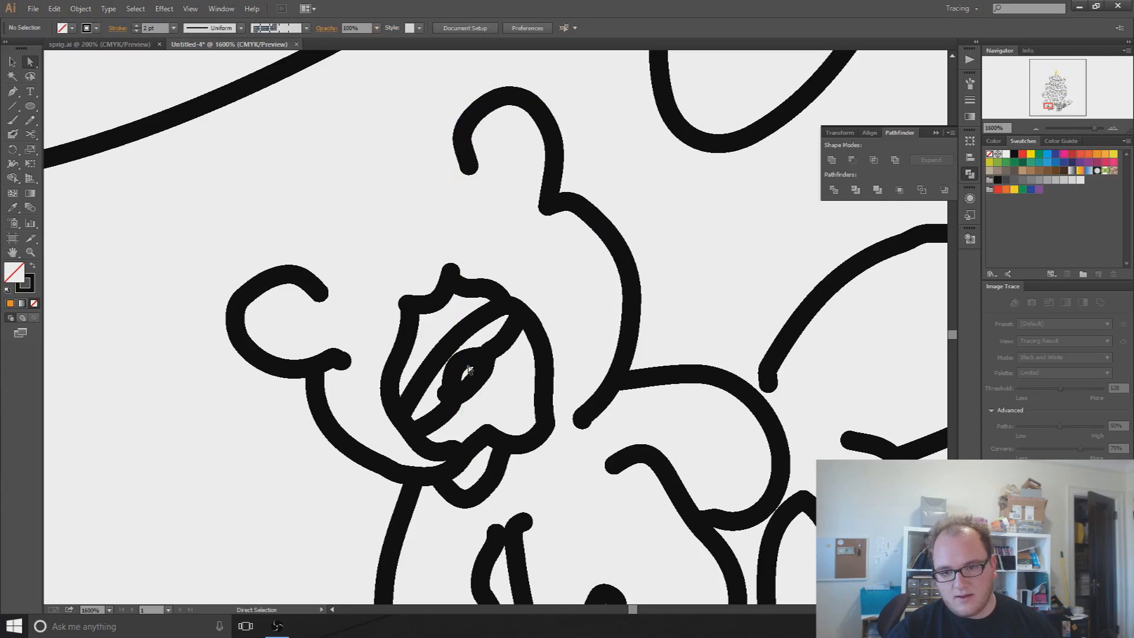
{"action": "left_click", "coordinate": [466, 371]}
{"action": "key", "text": "Delete"}
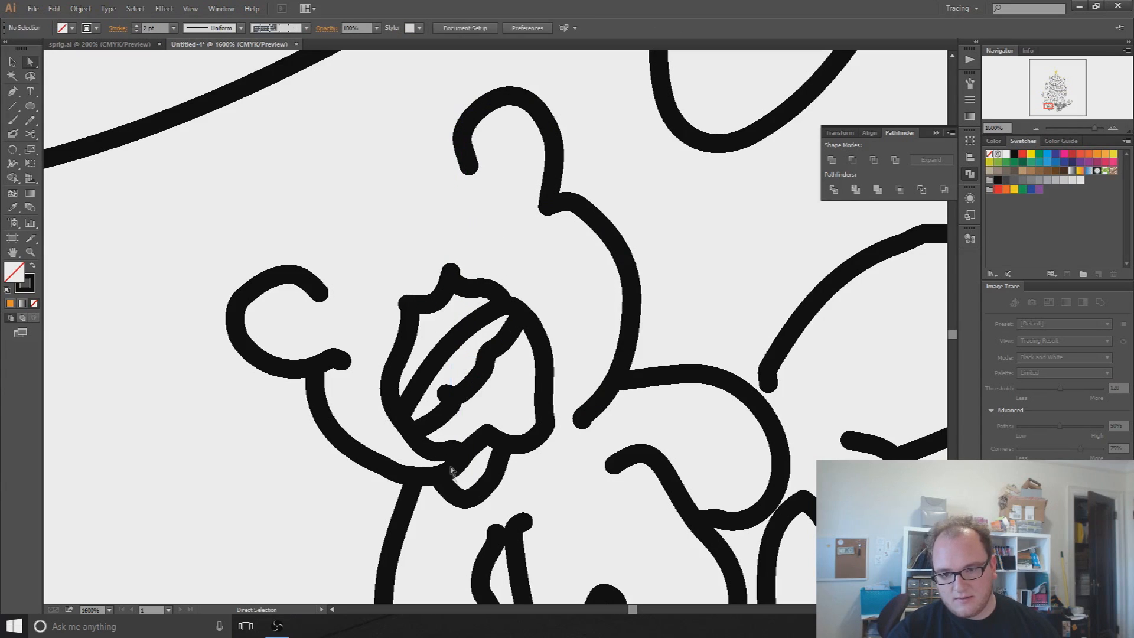
{"action": "left_click", "coordinate": [489, 478]}
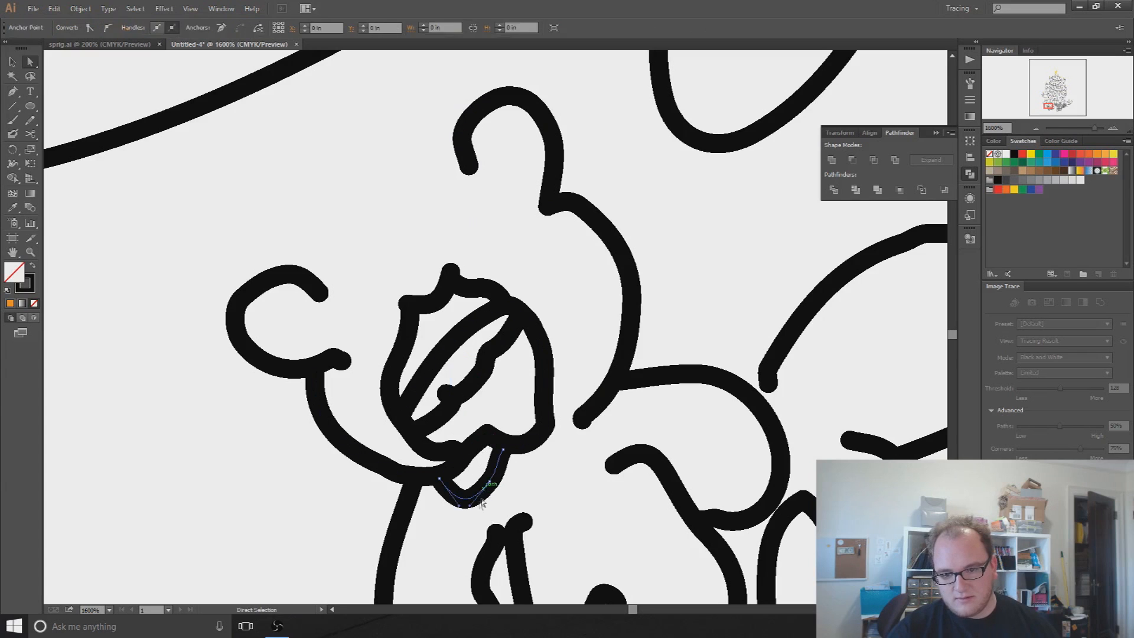
{"action": "key", "text": "Delete"}
{"action": "key", "text": "Delete"}
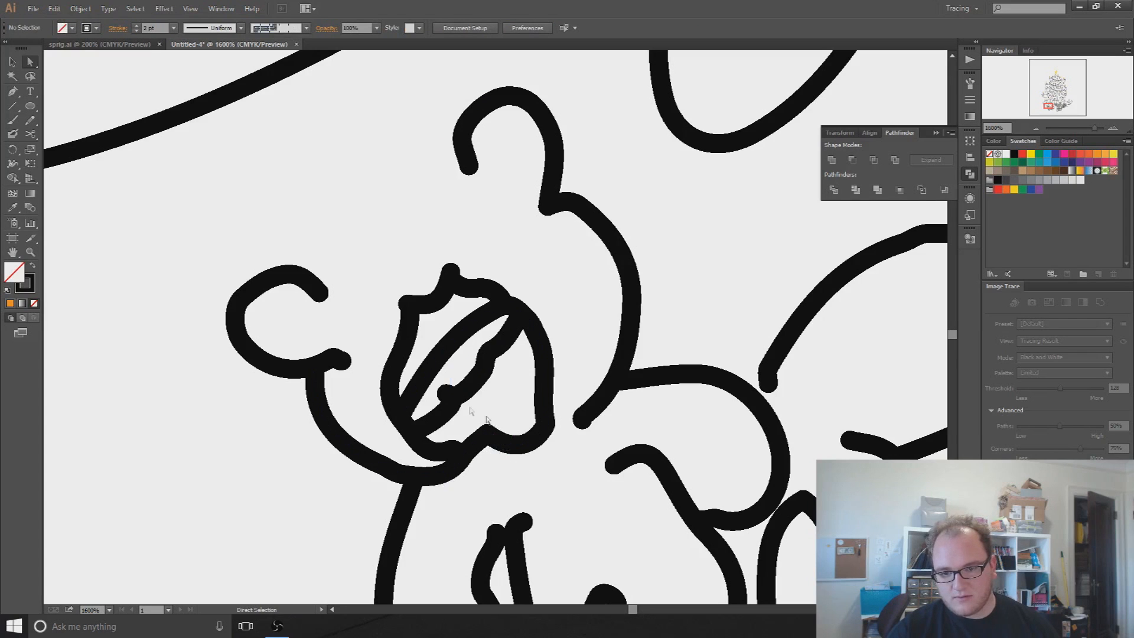
- Move the anchor points along the bottom of the bear's muzzle to flatten its lower edge
{"action": "left_click", "coordinate": [472, 454]}
{"action": "left_click_drag", "start_coordinate": [485, 437], "coordinate": [452, 463]}
{"action": "left_click", "coordinate": [501, 444]}
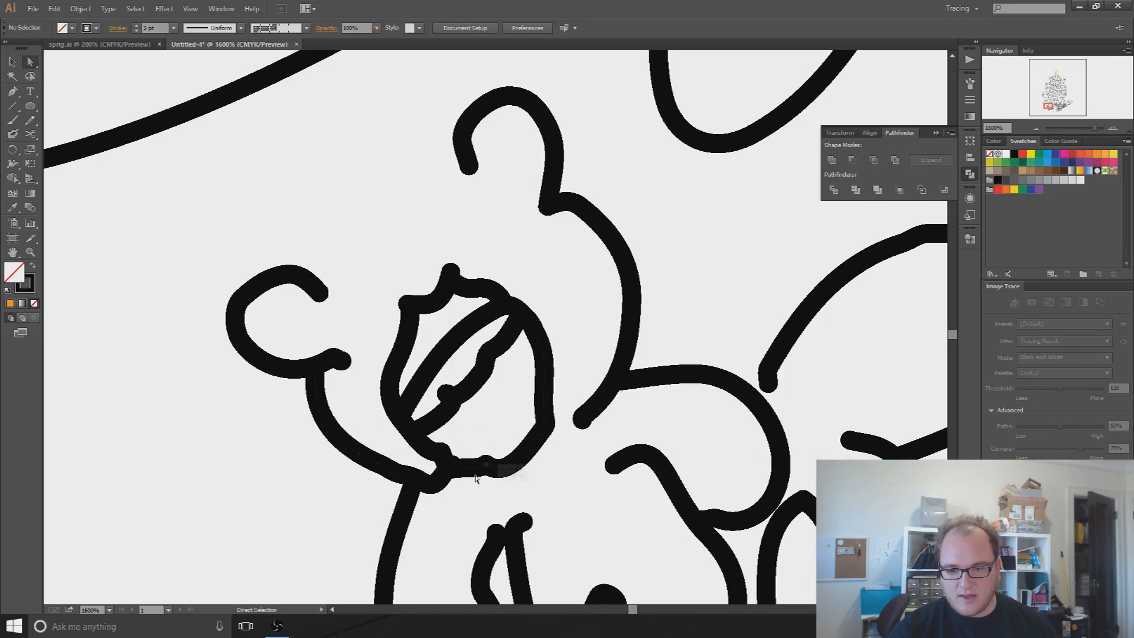
- Try deleting the whole left outline of the bear's muzzle, and undo the deletion
{"action": "left_click", "coordinate": [476, 375]}
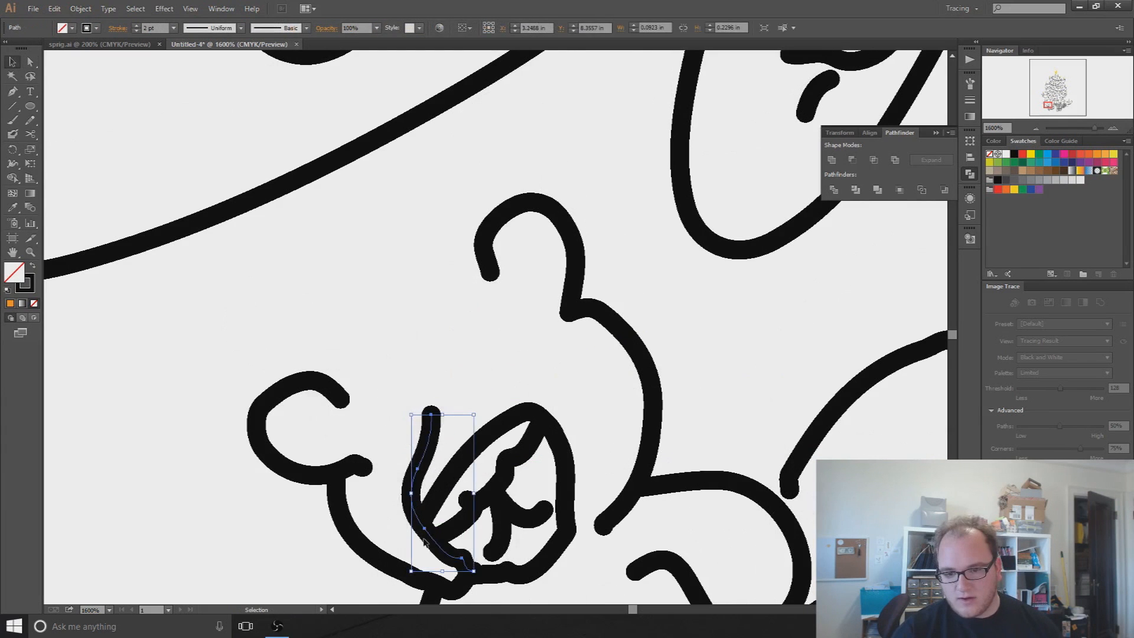
{"action": "left_click", "coordinate": [437, 519]}
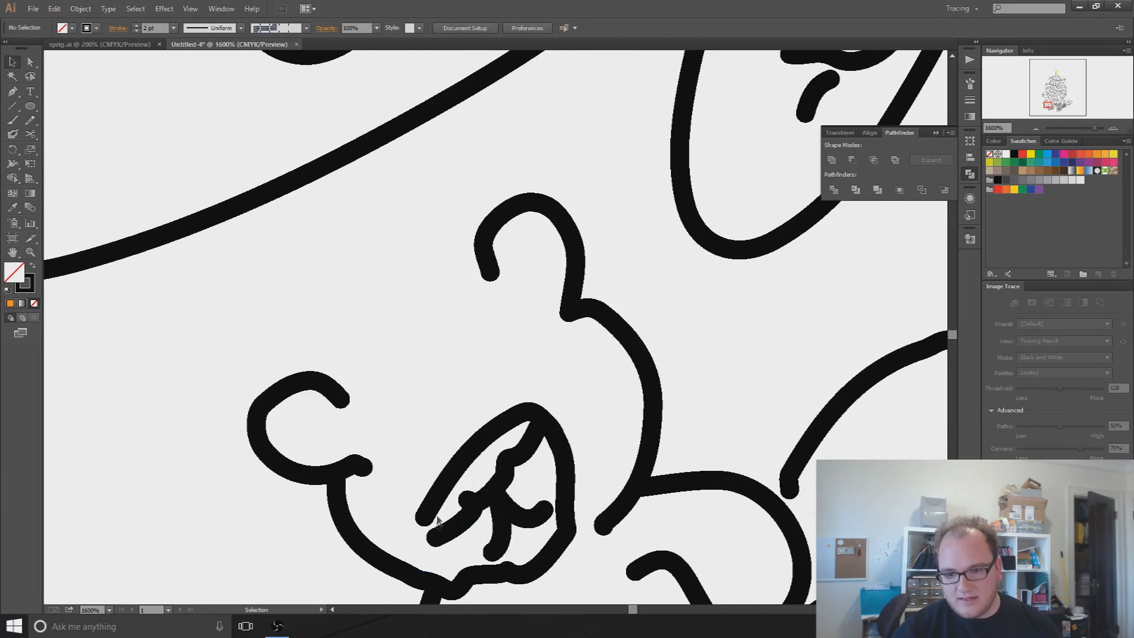
{"action": "left_click_drag", "start_coordinate": [464, 565], "coordinate": [431, 413]}
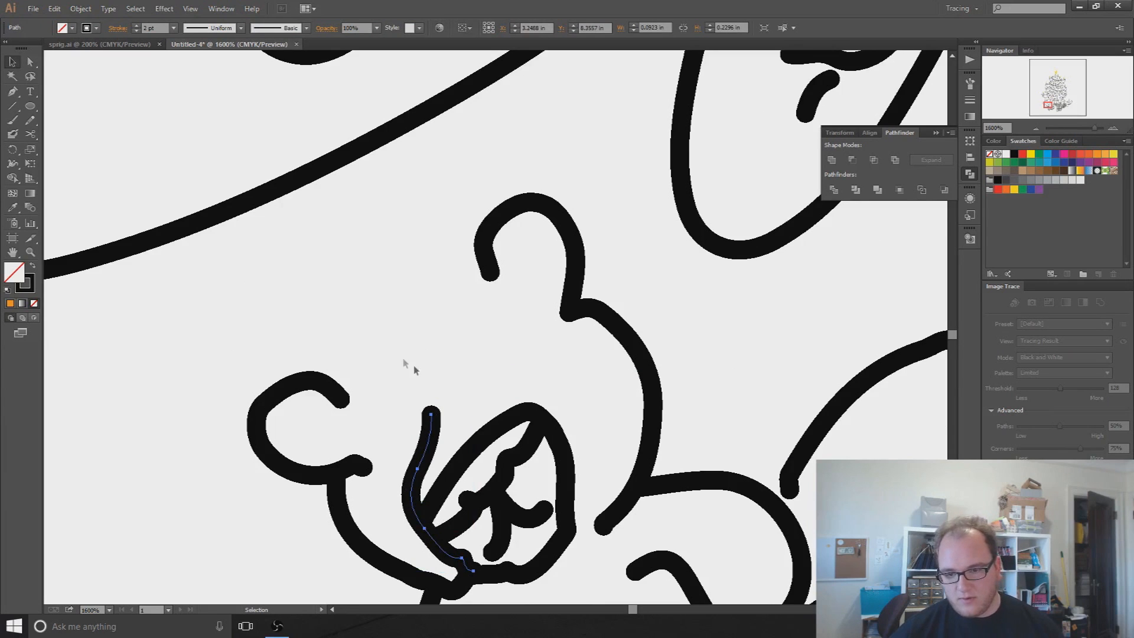
- Add an anchor point on the muzzle's left outline where it meets the mouth, cut the path there and delete its upper part
{"action": "left_click", "coordinate": [12, 91]}
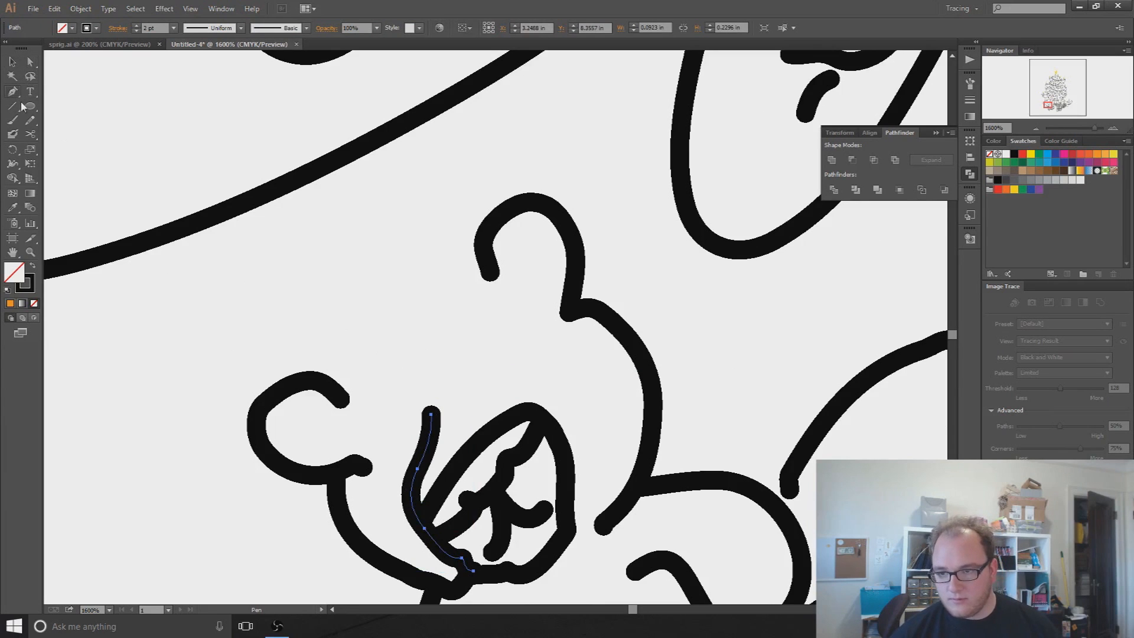
{"action": "left_click", "coordinate": [421, 521]}
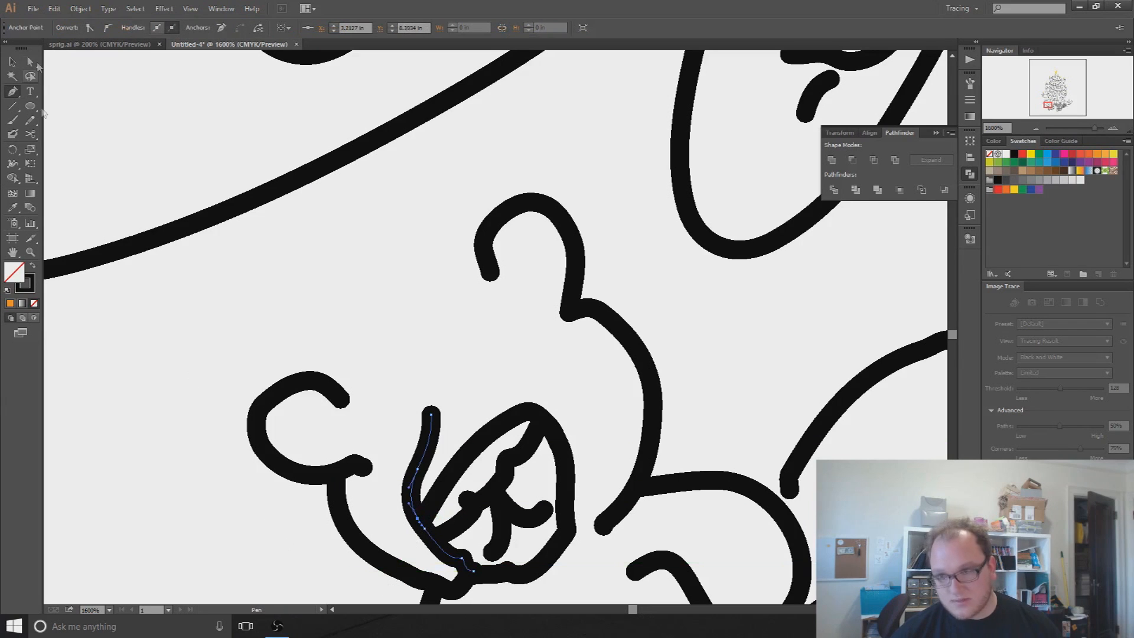
{"action": "left_click", "coordinate": [31, 63]}
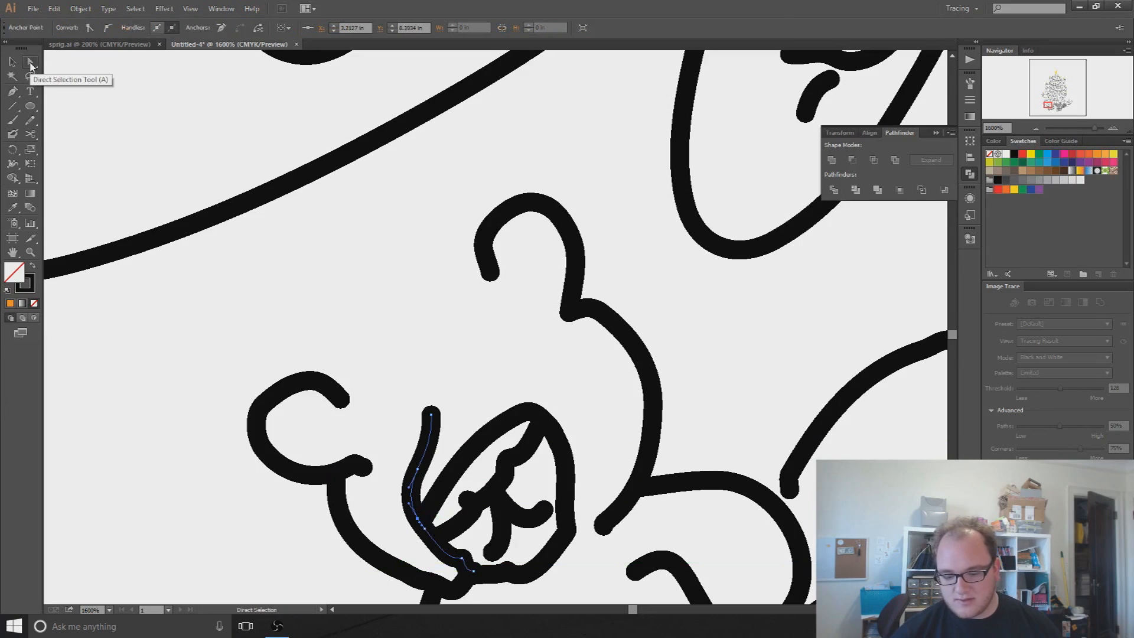
{"action": "left_click", "coordinate": [413, 519]}
{"action": "left_click", "coordinate": [418, 519]}
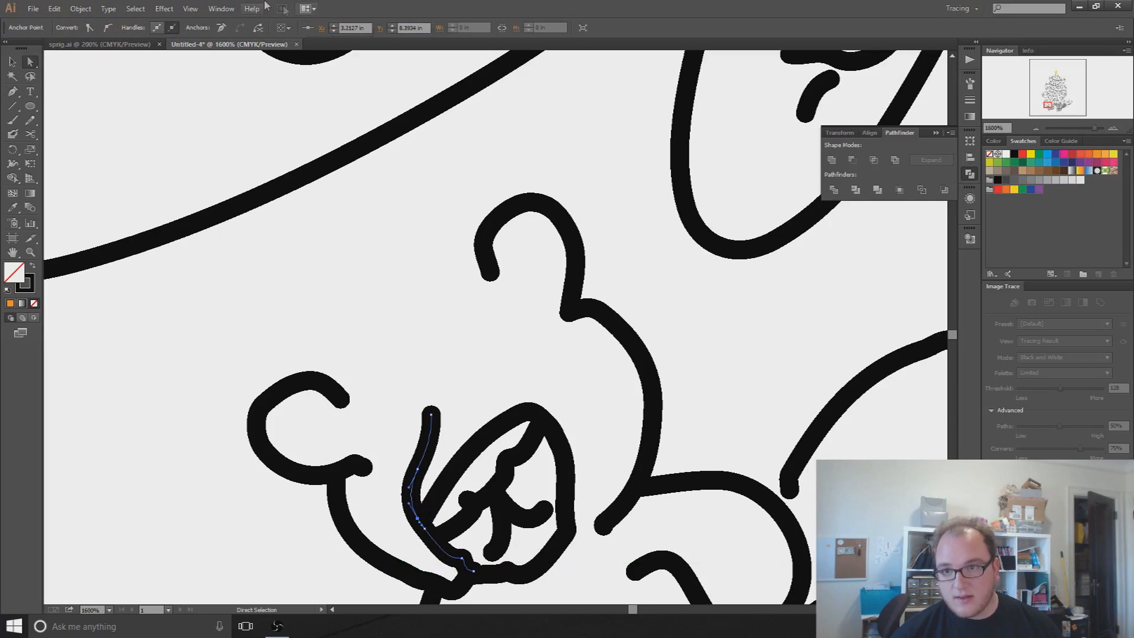
{"action": "left_click", "coordinate": [263, 27]}
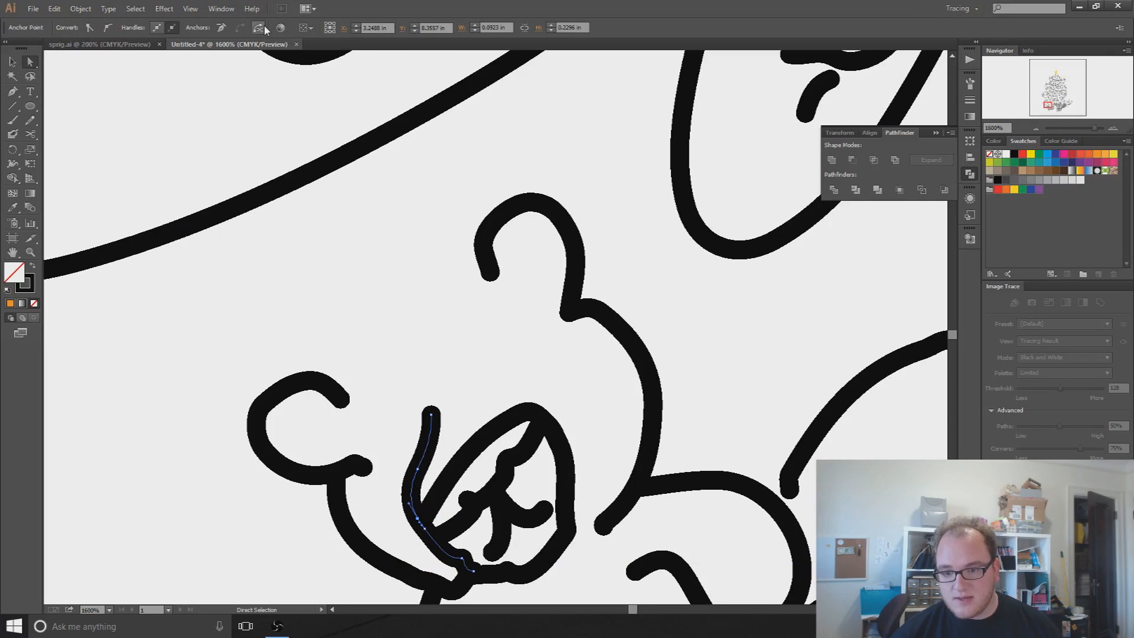
{"action": "left_click", "coordinate": [12, 62]}
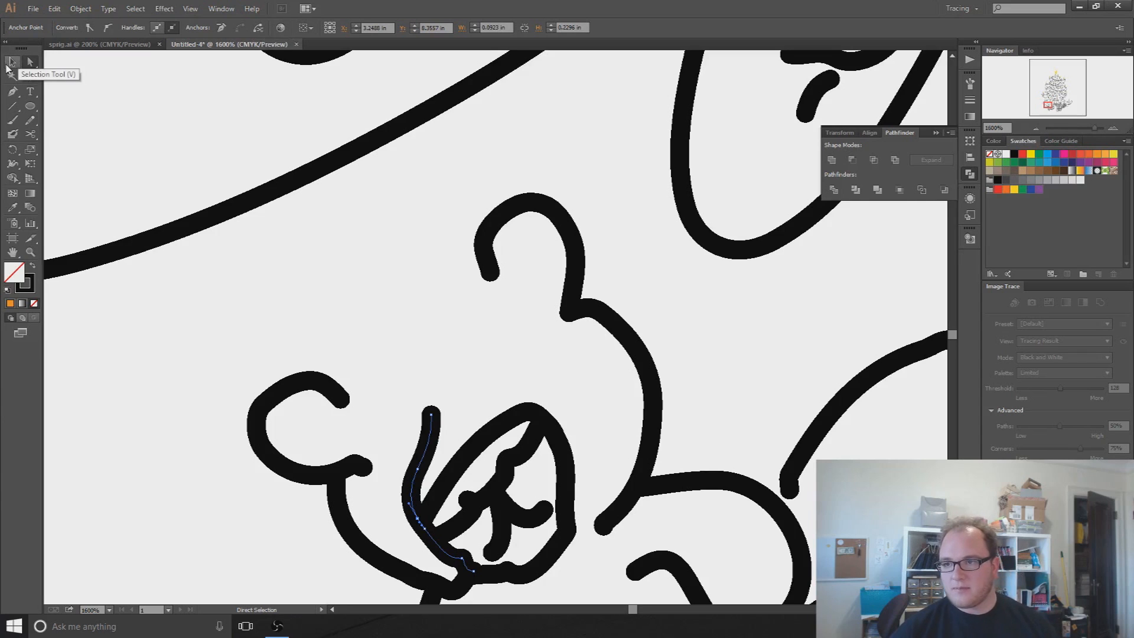
{"action": "left_click", "coordinate": [159, 337]}
{"action": "left_click", "coordinate": [430, 437]}
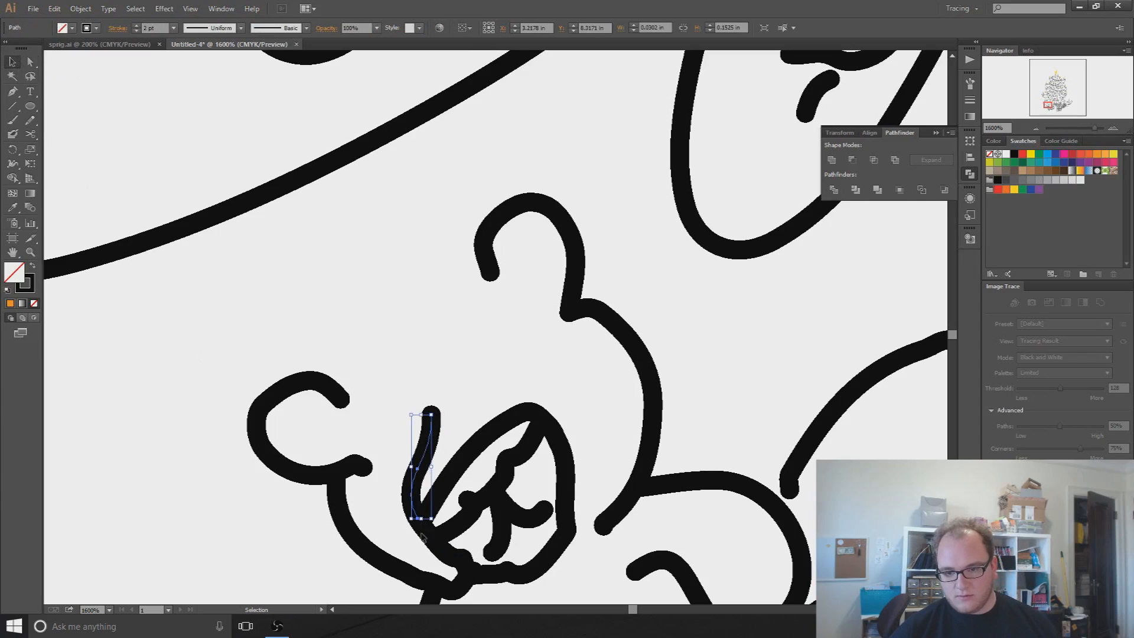
{"action": "key", "text": "Delete"}
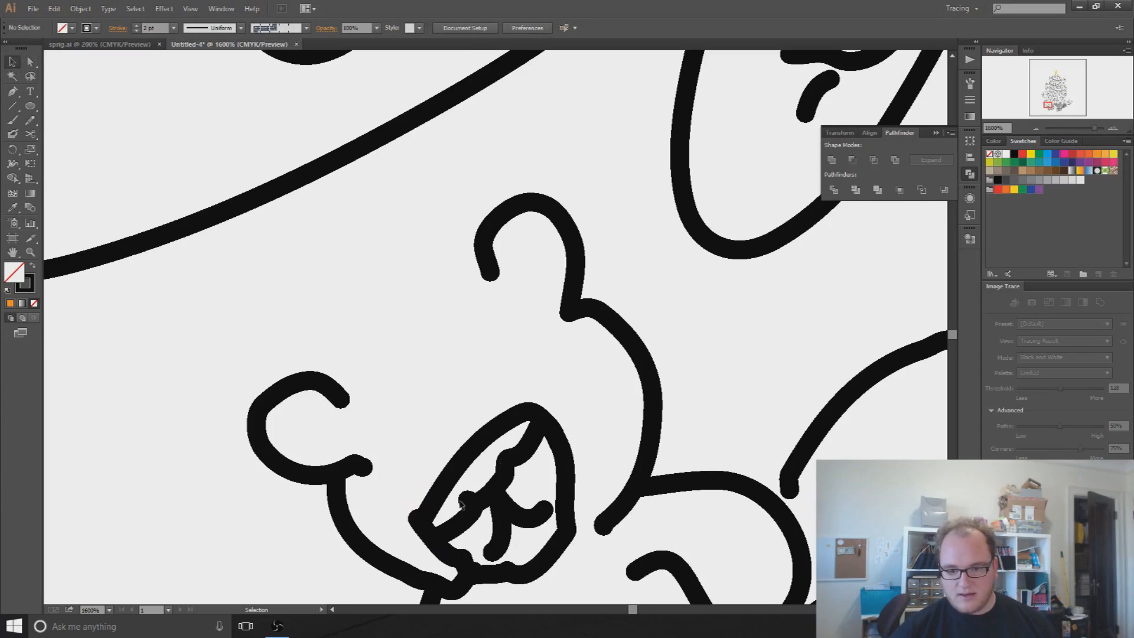
- Draw a curved Pen path over the top of the bear's head, joining the left ear to the right ear
{"action": "left_click", "coordinate": [12, 91]}
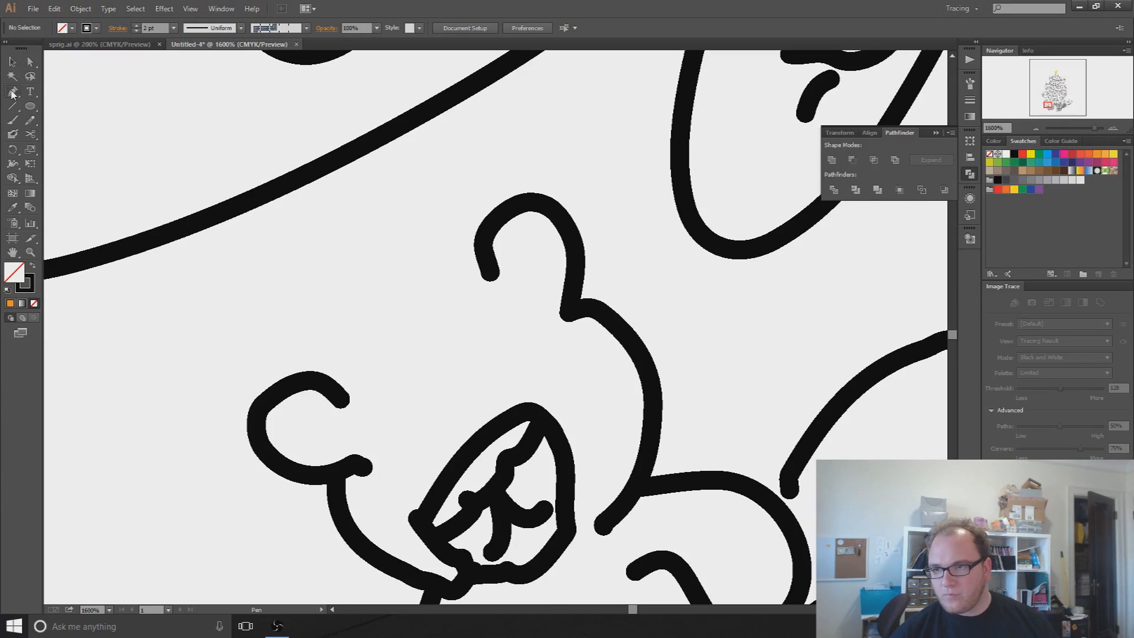
{"action": "left_click", "coordinate": [306, 380]}
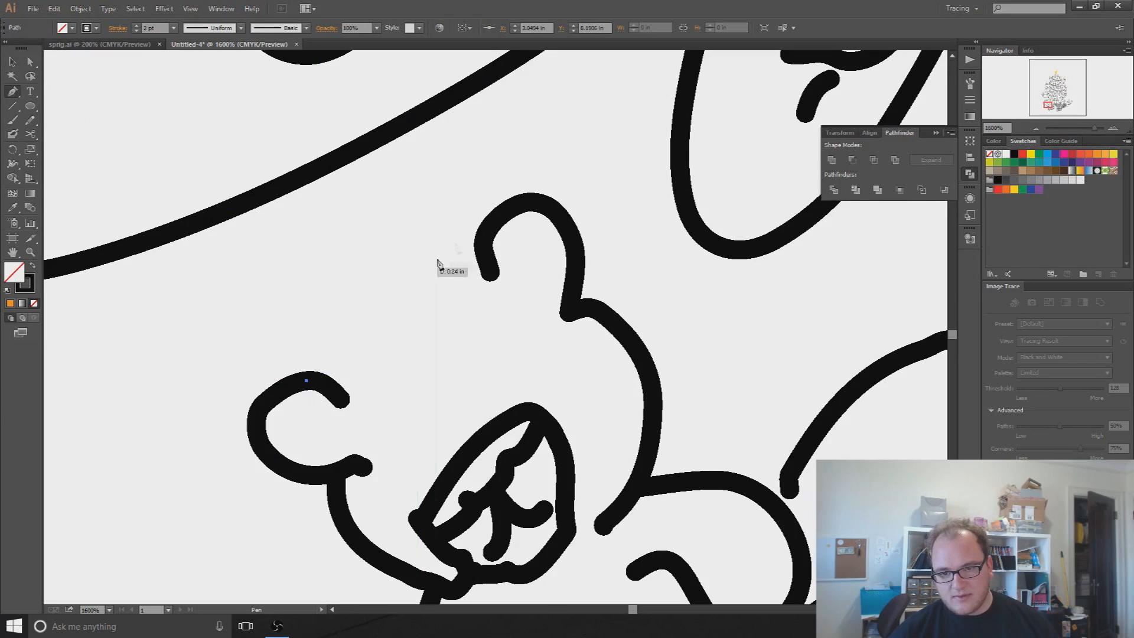
{"action": "mouse_move", "coordinate": [483, 247]}
{"action": "left_mouse_down"}
{"action": "mouse_move", "coordinate": [620, 258]}
{"action": "mouse_move", "coordinate": [633, 222]}
{"action": "mouse_move", "coordinate": [612, 234]}
{"action": "left_mouse_up"}
- Try drawing an ellipse about 0.08 by 0.07 in above the bear's muzzle as an eye, and undo it
{"action": "left_click", "coordinate": [30, 106]}
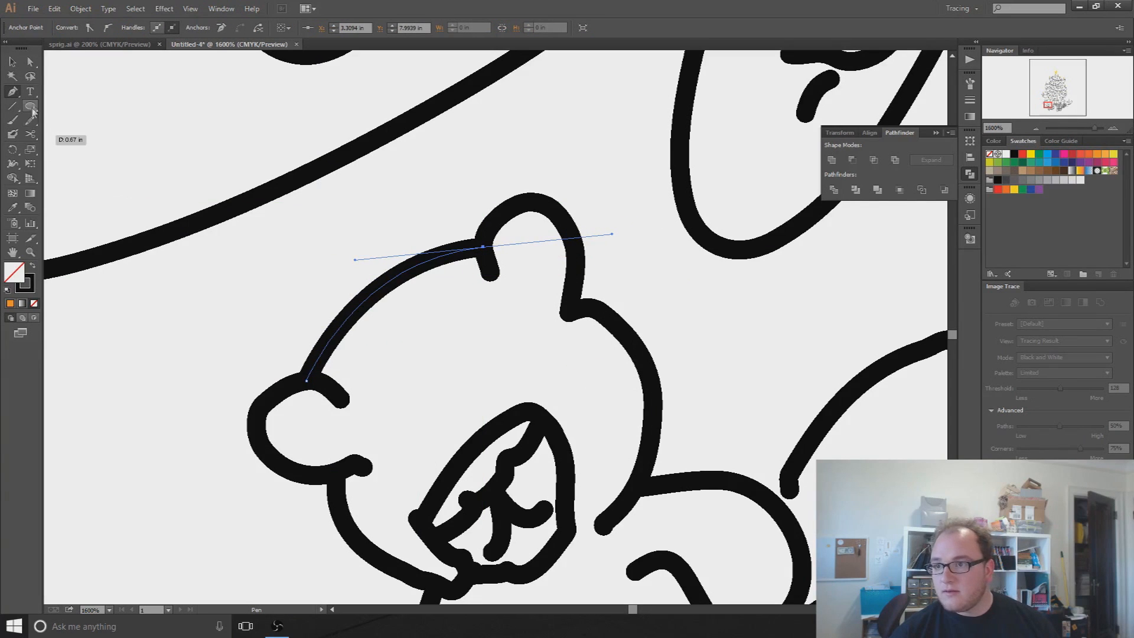
{"action": "left_click", "coordinate": [12, 136]}
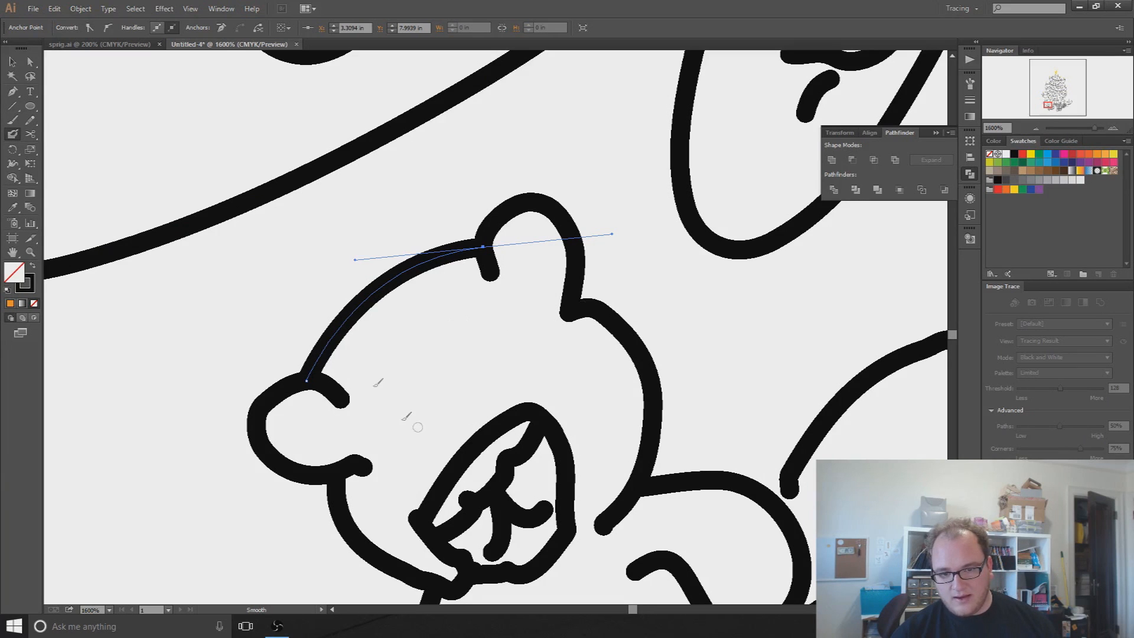
{"action": "left_click", "coordinate": [30, 106]}
{"action": "left_click_drag", "start_coordinate": [444, 339], "coordinate": [500, 387]}
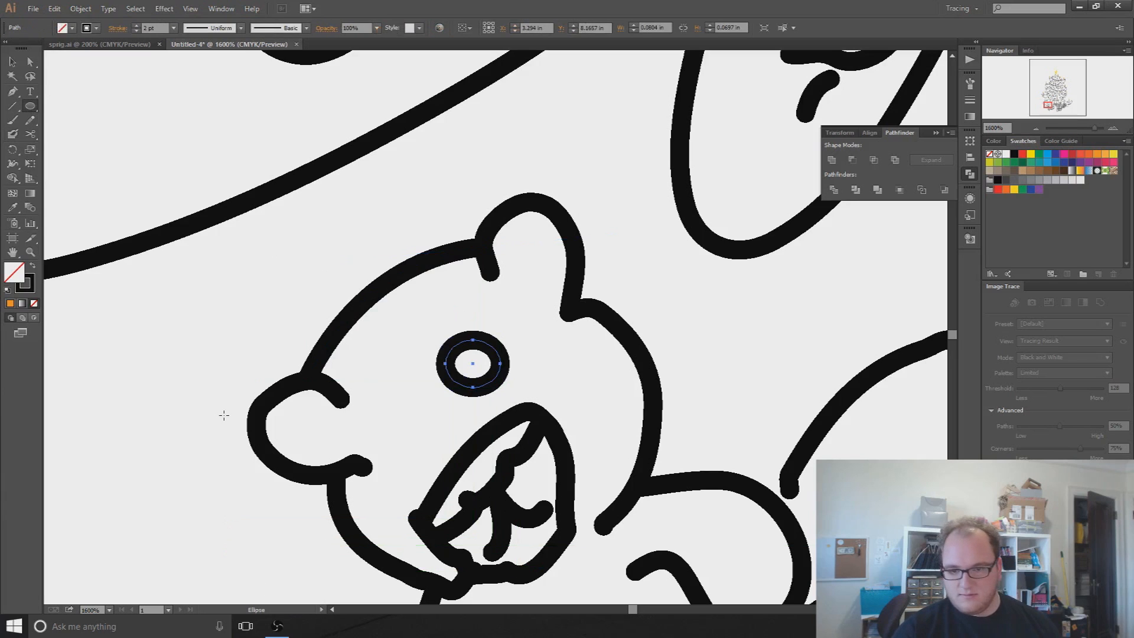
{"action": "key", "text": "ctrl+z"}
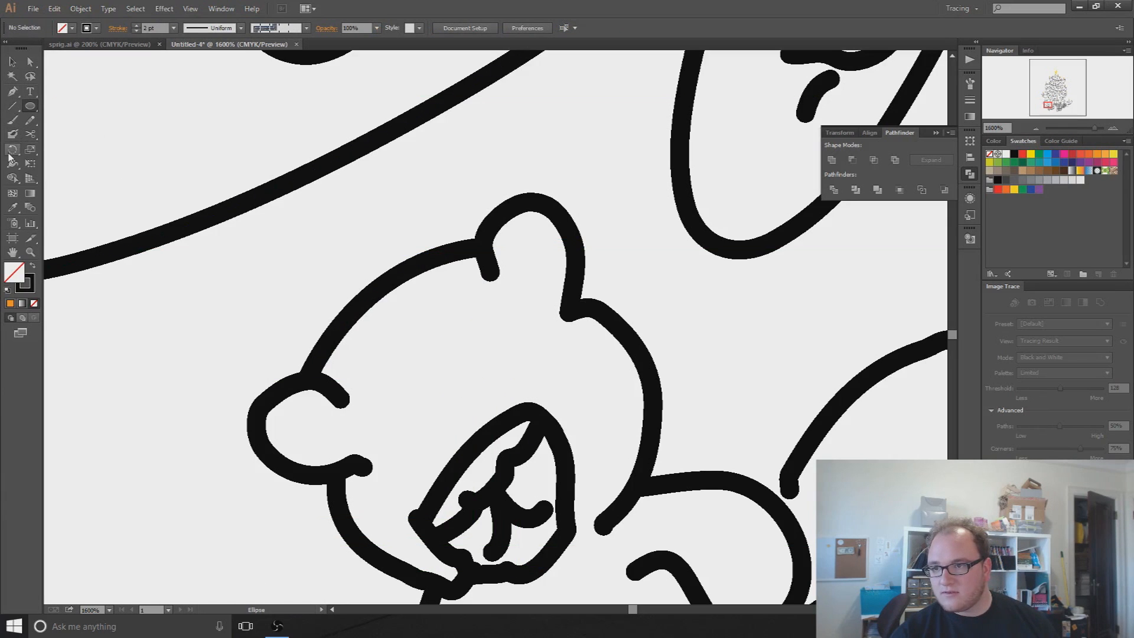
{"action": "left_click", "coordinate": [12, 134]}
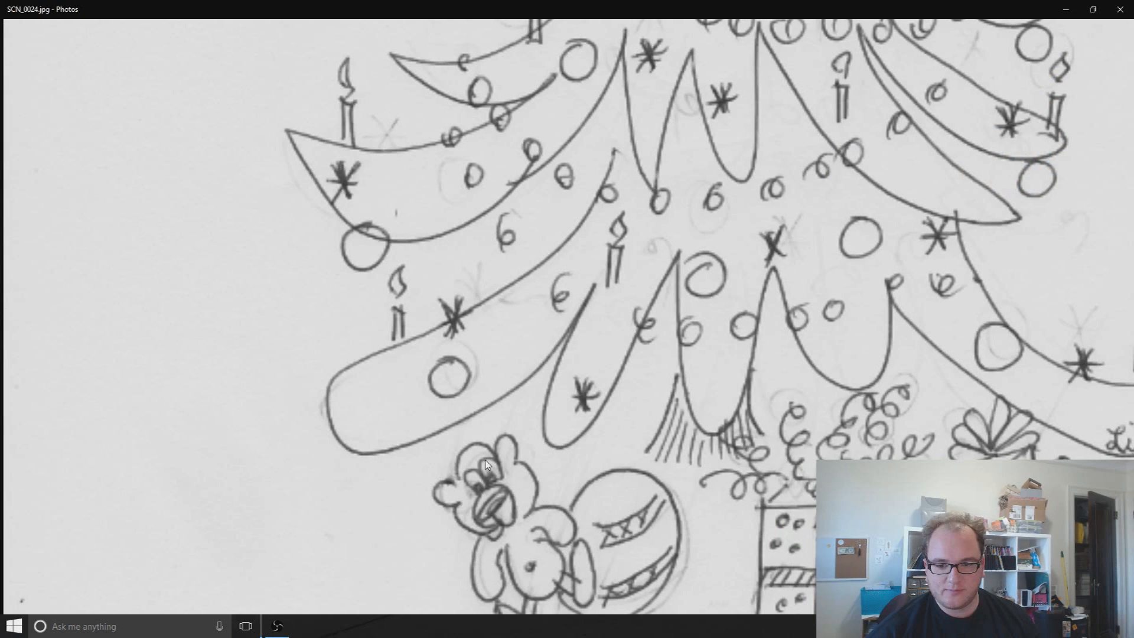
- Examine the teddy bear's face in the scanned reference photo, and return to the vector drawing
{"action": "left_click_drag", "start_coordinate": [485, 459], "coordinate": [457, 286]}
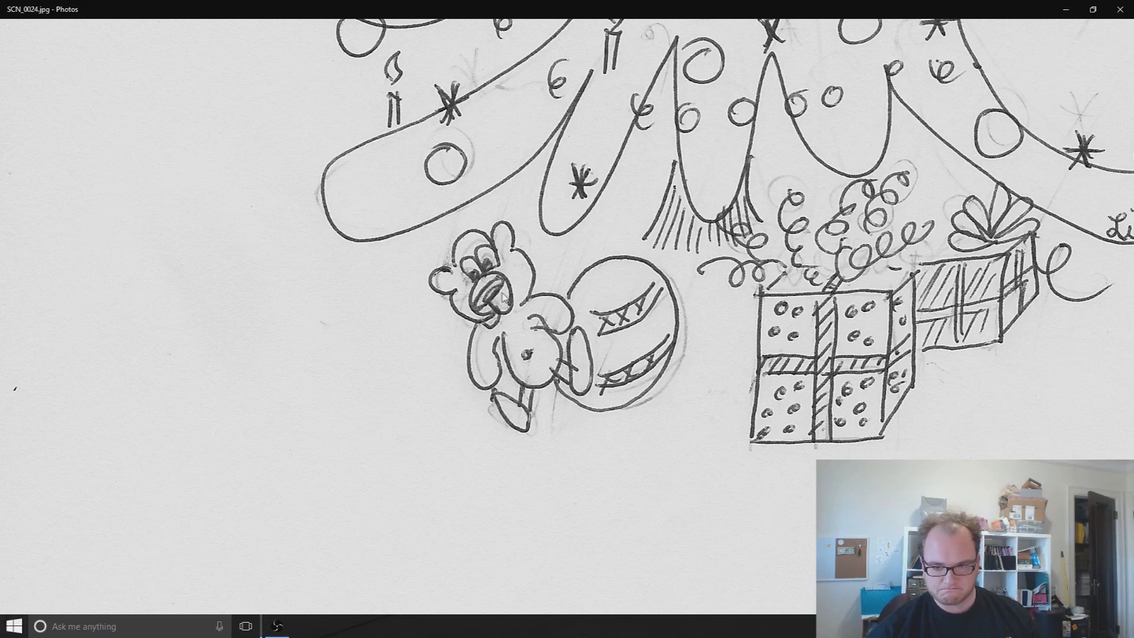
{"action": "key", "text": "super+Down"}
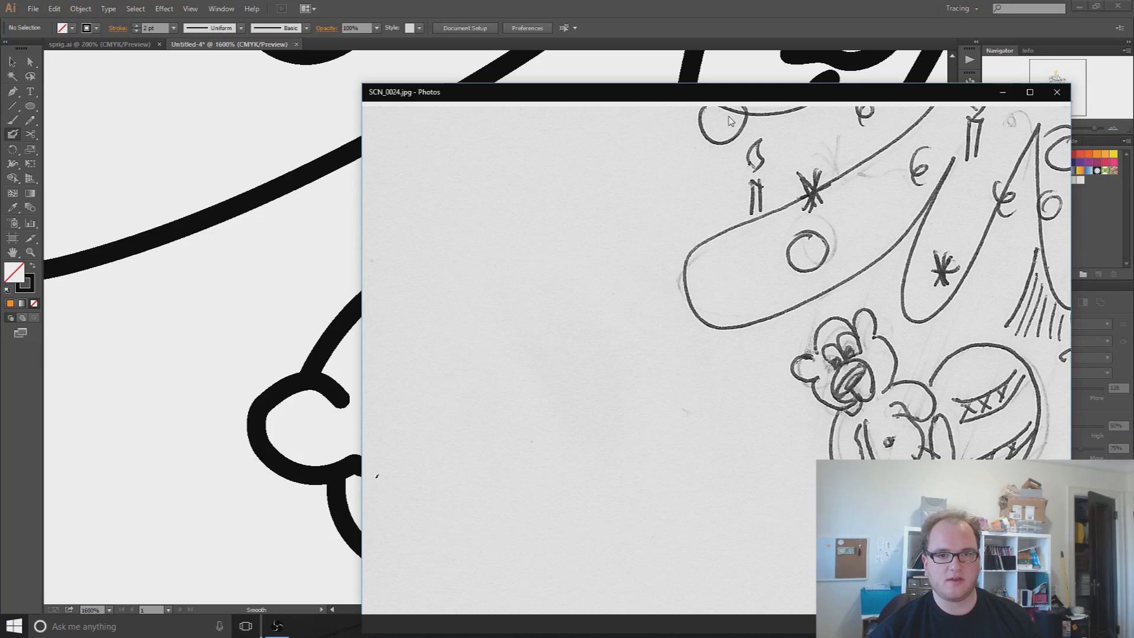
{"action": "key", "text": "super+Right"}
{"action": "key", "text": "super+Right"}
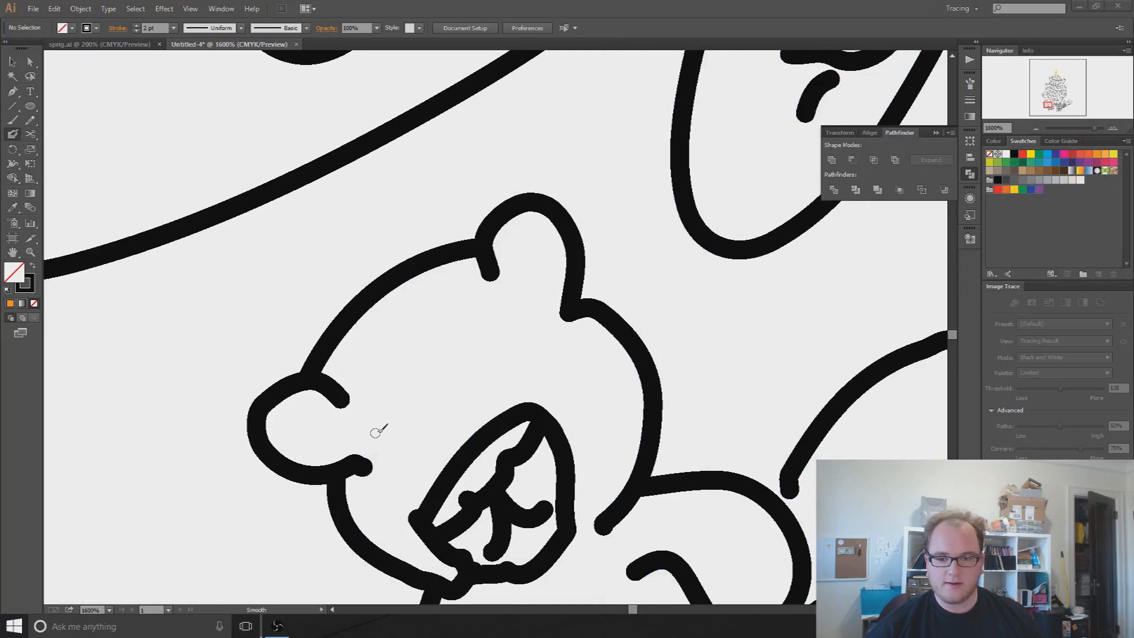
- Reduce the stroke of the jagged mouth line and the forked line beneath it inside the bear's muzzle to 1 pt
{"action": "scroll", "coordinate": [375, 433], "scroll_direction": "down", "scroll_amount": 1}
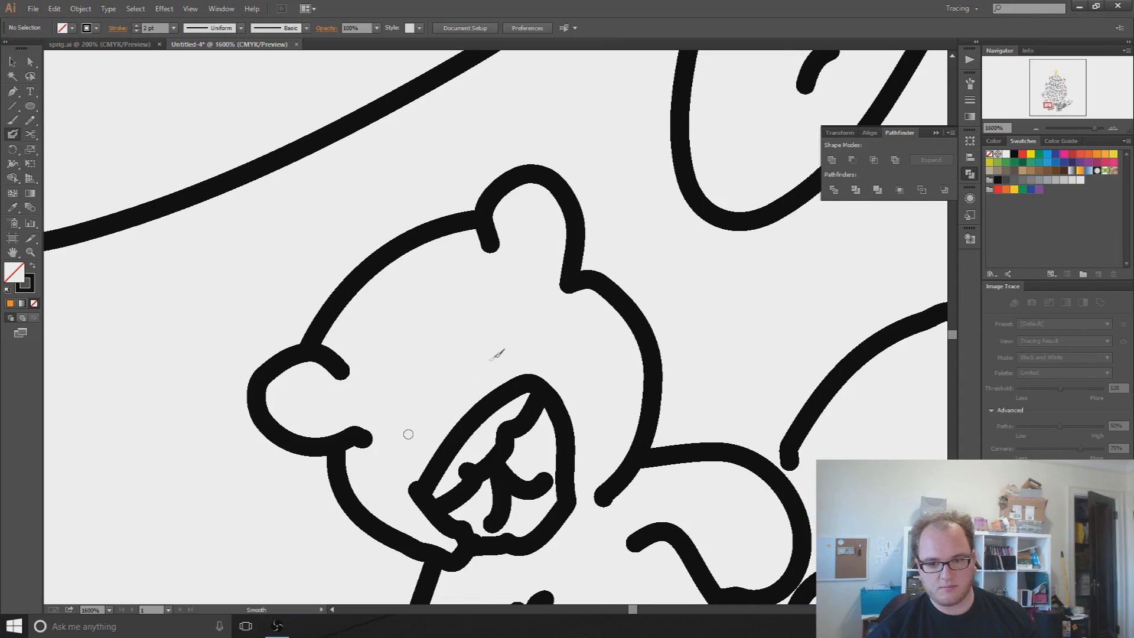
{"action": "key", "text": "v"}
{"action": "scroll", "coordinate": [506, 340], "scroll_direction": "down", "scroll_amount": 3}
{"action": "left_click", "coordinate": [503, 285]}
{"action": "left_click", "coordinate": [136, 30]}
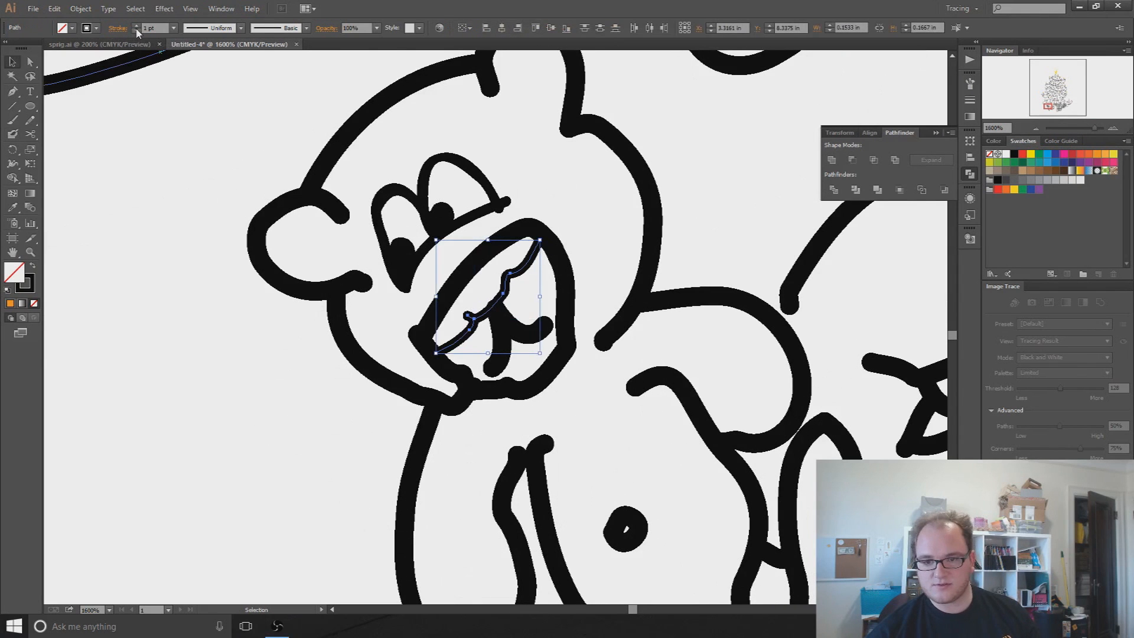
{"action": "left_click", "coordinate": [424, 494]}
{"action": "left_click", "coordinate": [536, 316]}
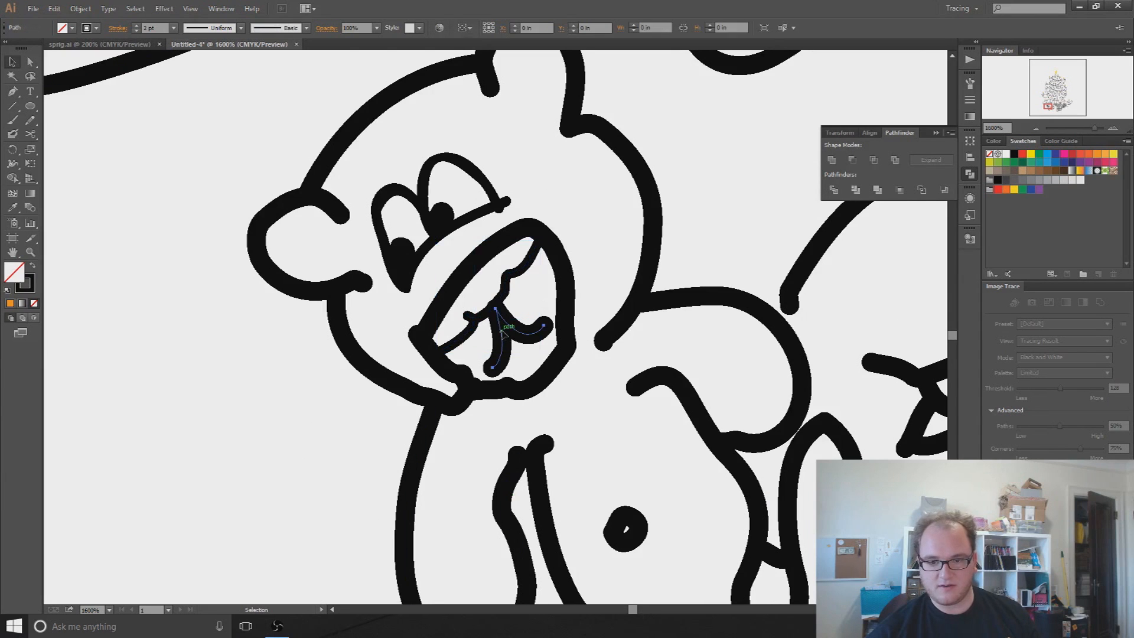
{"action": "key", "text": "ctrl+minus"}
{"action": "left_click", "coordinate": [265, 569]}
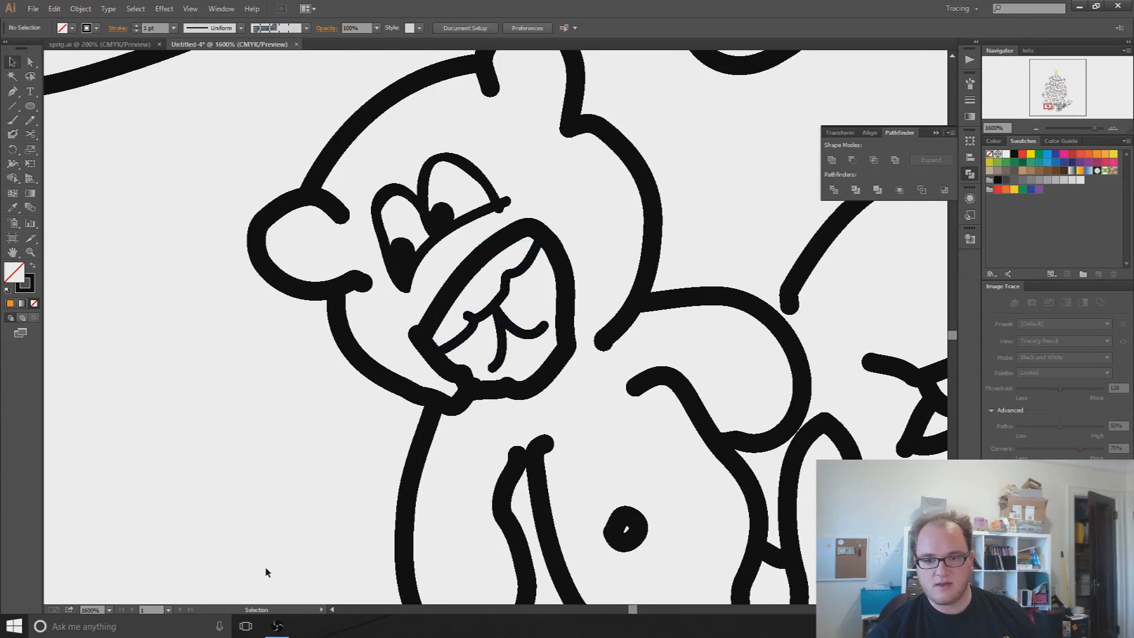
- Examine the redrawn teddy bear both up close and in the context of the whole tree
{"action": "scroll", "coordinate": [266, 571], "scroll_direction": "down", "scroll_amount": 4}
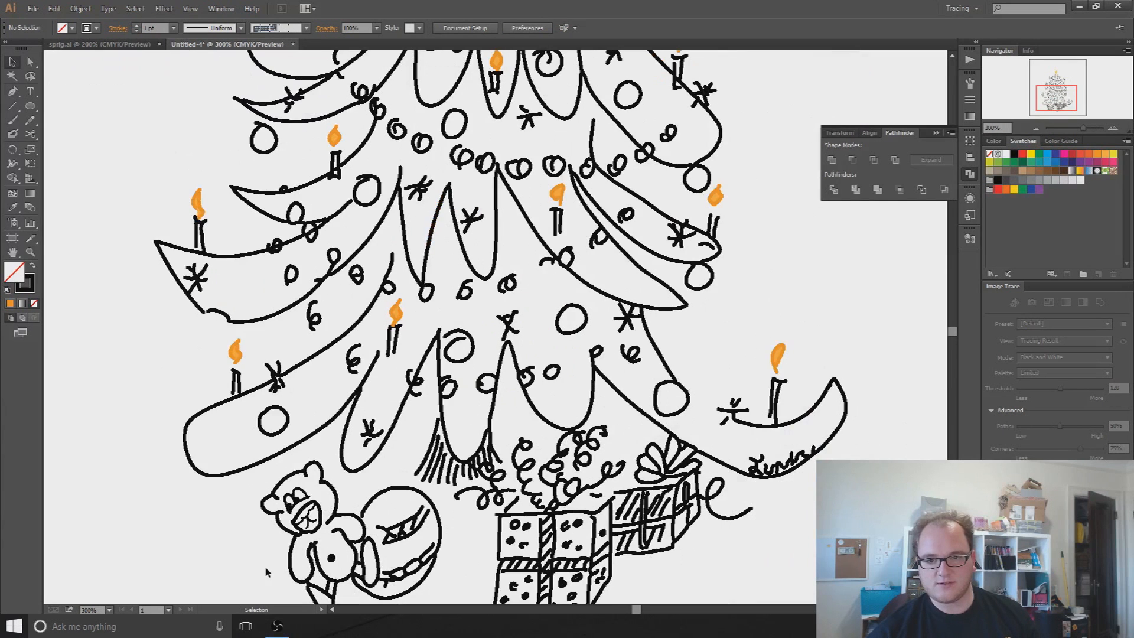
{"action": "scroll", "coordinate": [280, 508], "scroll_direction": "up", "scroll_amount": 5}
{"action": "left_click_drag", "start_coordinate": [436, 480], "coordinate": [483, 252]}
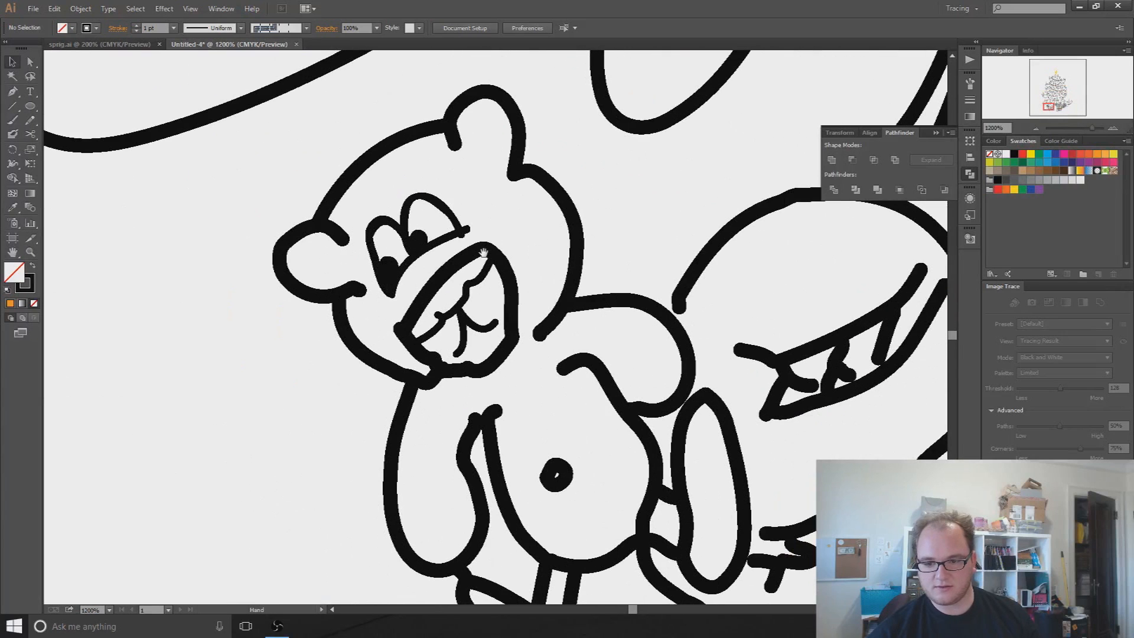
{"action": "key", "text": "space"}
{"action": "left_click_drag", "start_coordinate": [561, 505], "coordinate": [420, 374]}
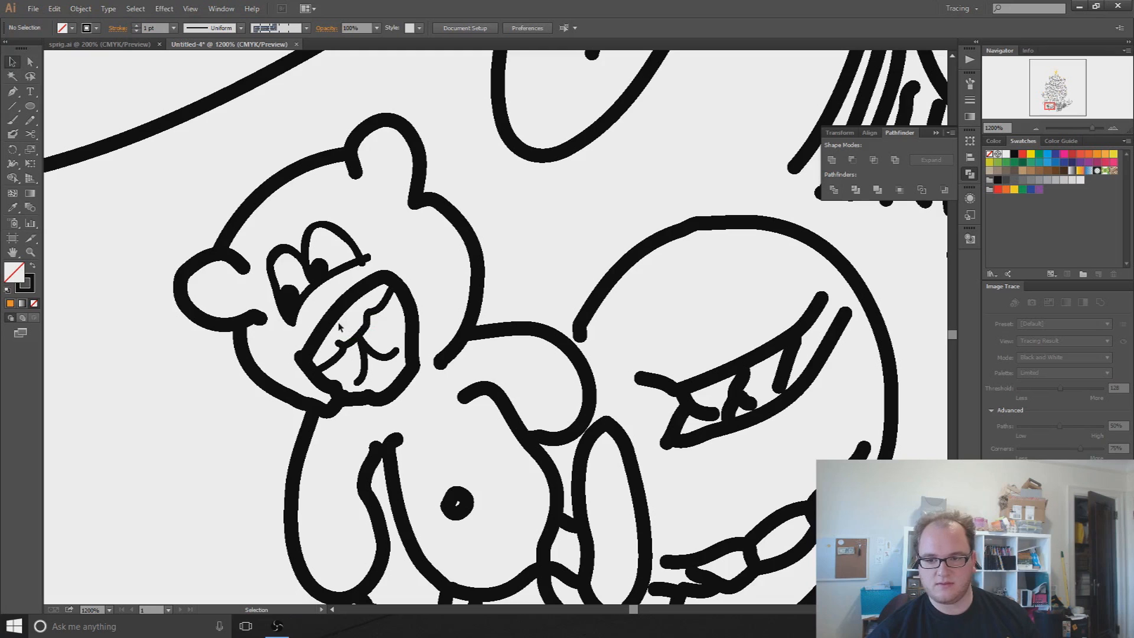
{"action": "scroll", "coordinate": [399, 420], "scroll_direction": "down", "scroll_amount": 1}
{"action": "scroll", "coordinate": [398, 420], "scroll_direction": "down", "scroll_amount": 1}
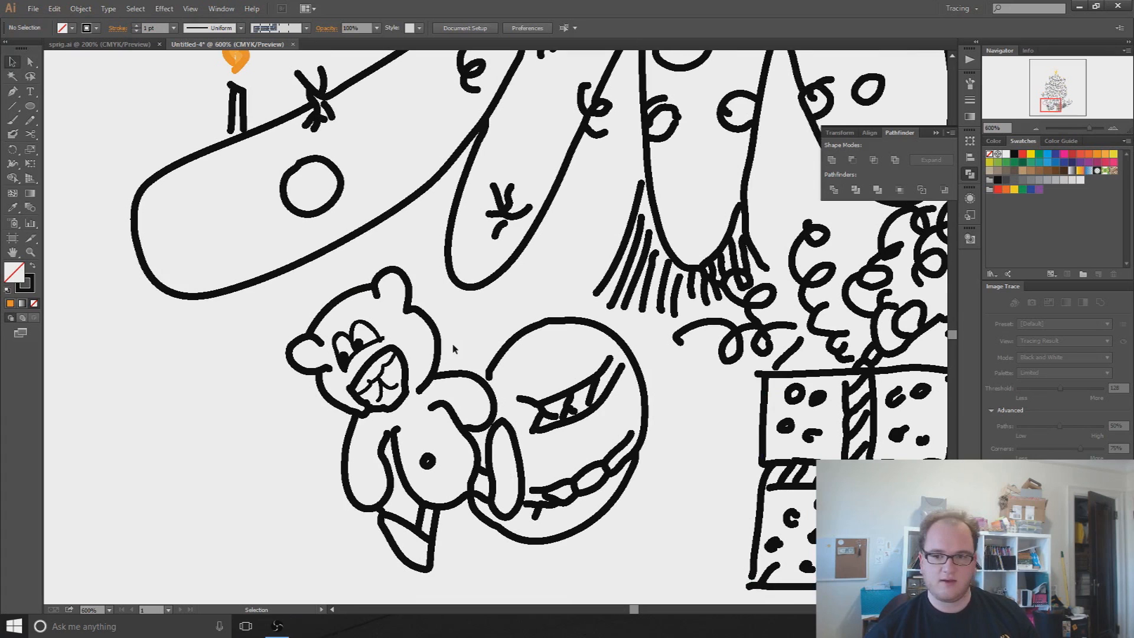
{"action": "left_click_drag", "start_coordinate": [356, 309], "coordinate": [304, 285]}
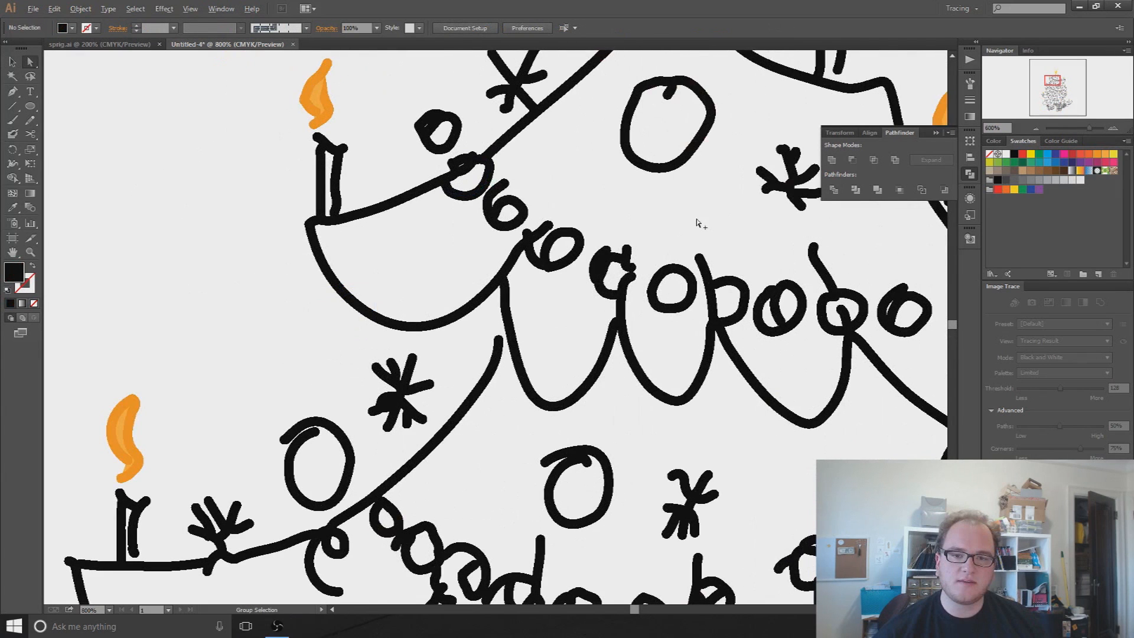
- Try filling the outline paths of the tree's top tier with the teal swatch C=80 M=10 Y=45 K=0, and undo the fill
{"action": "scroll", "coordinate": [697, 223], "scroll_direction": "down", "scroll_amount": 2}
{"action": "left_click_drag", "start_coordinate": [597, 218], "coordinate": [557, 218]}
{"action": "left_click", "coordinate": [649, 196]}
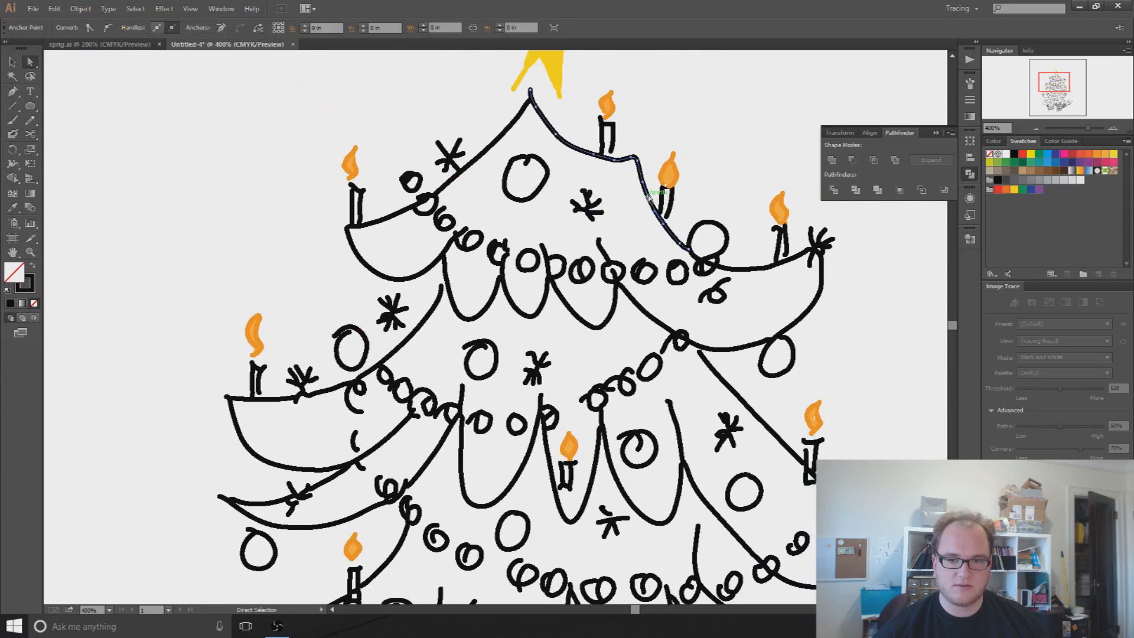
{"action": "left_click", "coordinate": [381, 216], "text": "shift"}
{"action": "left_click", "coordinate": [471, 317], "text": "shift"}
{"action": "left_click", "coordinate": [523, 316], "text": "shift"}
{"action": "left_click", "coordinate": [650, 315], "text": "shift"}
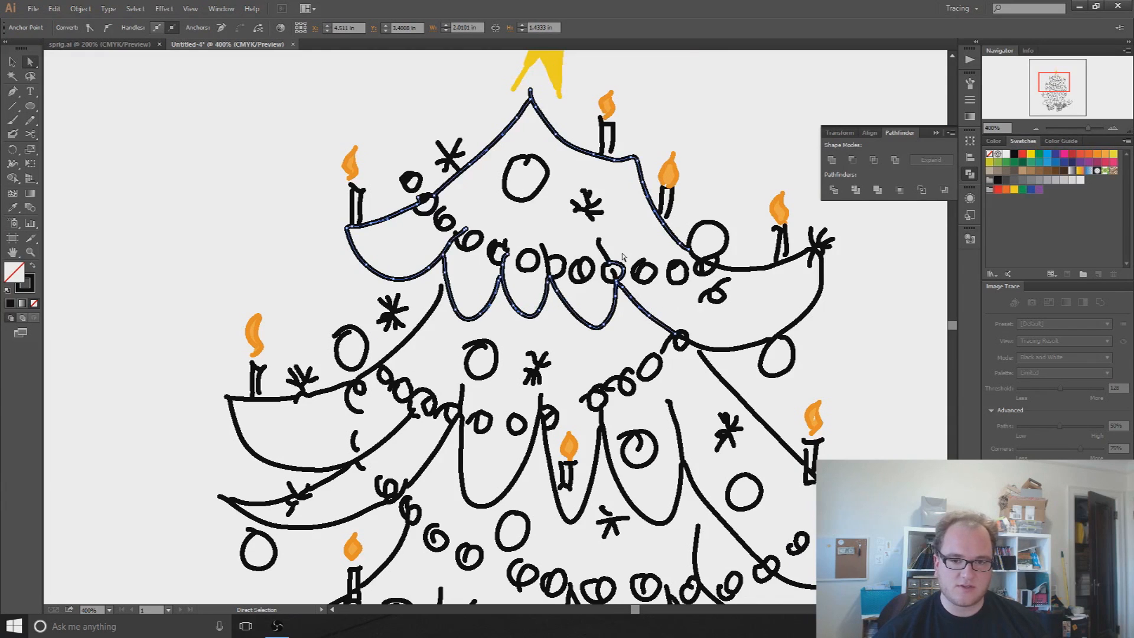
{"action": "scroll", "coordinate": [622, 266], "scroll_direction": "up", "scroll_amount": 4}
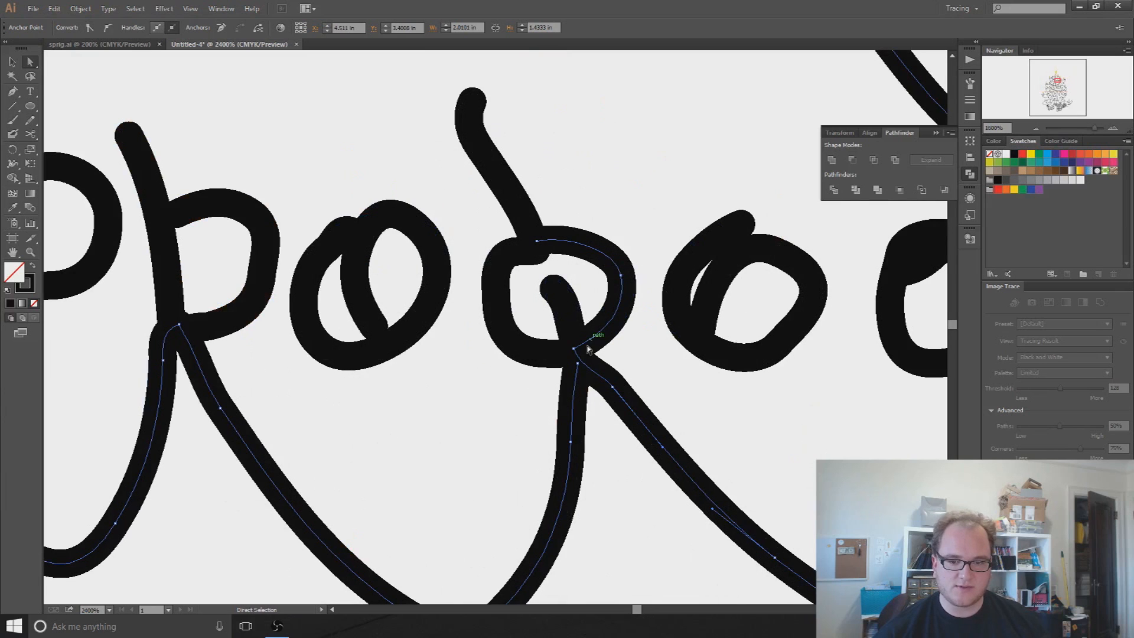
{"action": "scroll", "coordinate": [608, 291], "scroll_direction": "down", "scroll_amount": 6}
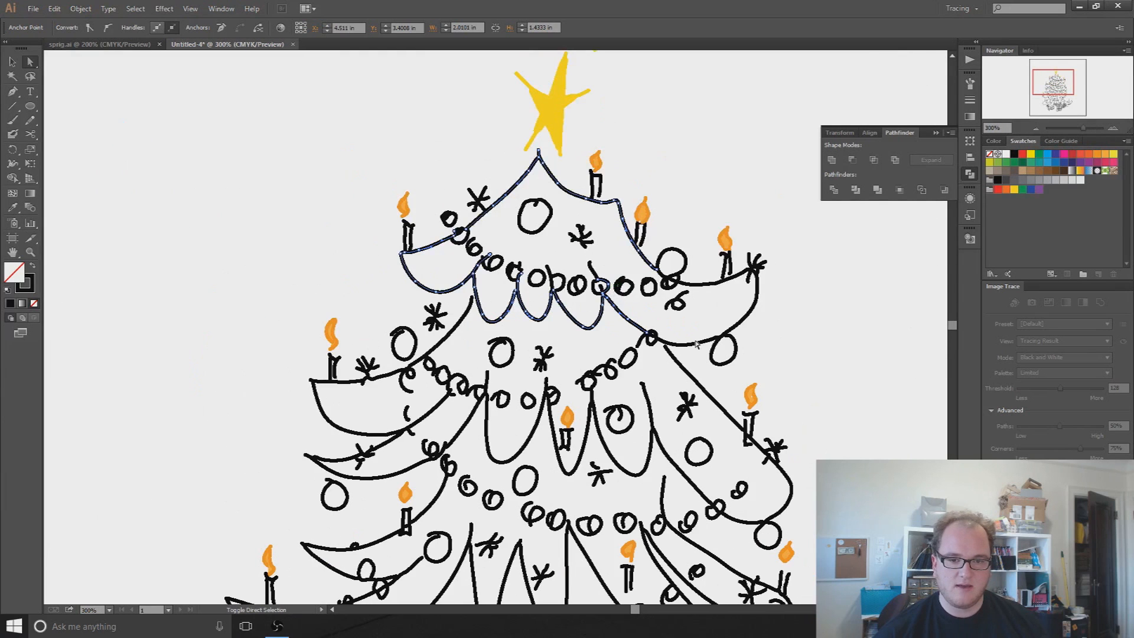
{"action": "left_click", "coordinate": [1040, 162]}
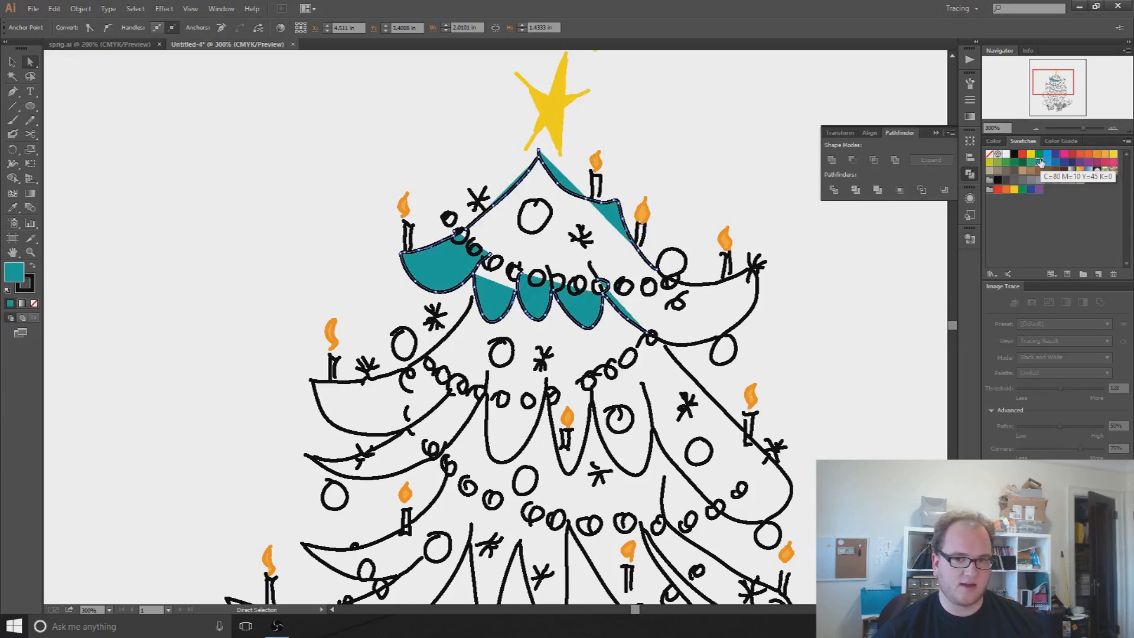
{"action": "key", "text": "ctrl+z"}
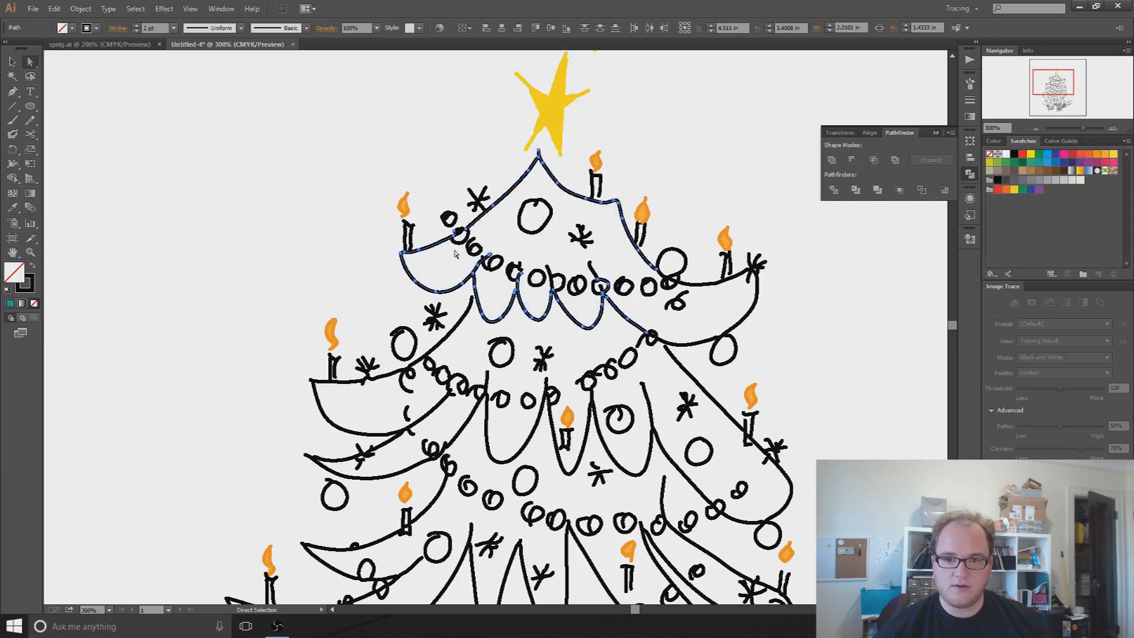
- Try extending the top tier's left branch outline with straight Pen segments from its garland end, undo them and deselect the path
{"action": "left_click", "coordinate": [13, 134]}
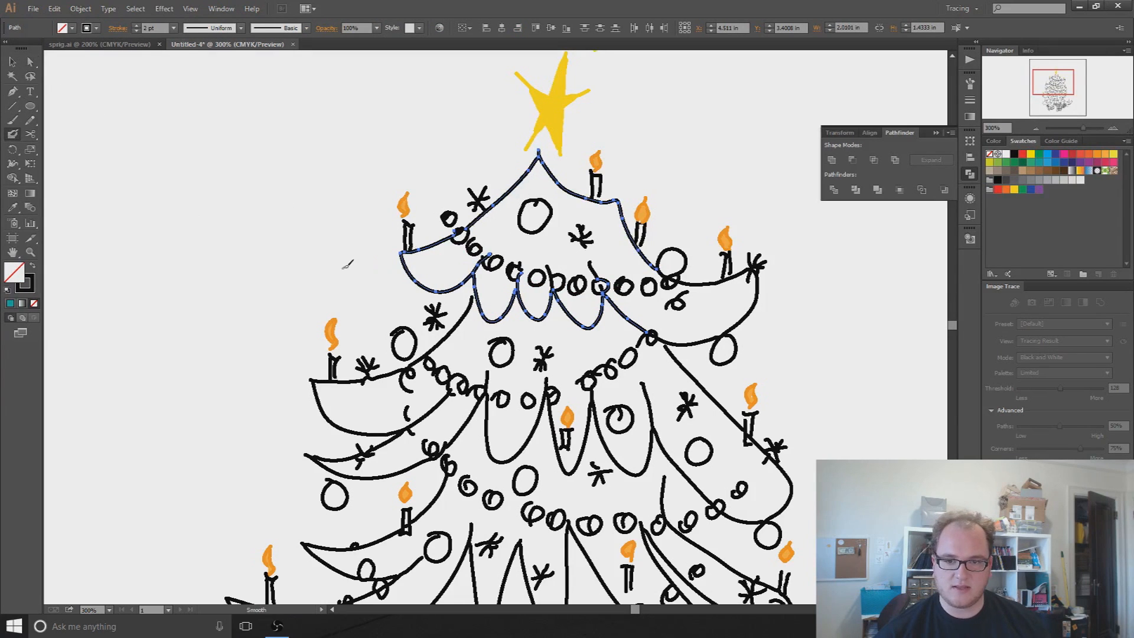
{"action": "left_click", "coordinate": [12, 93]}
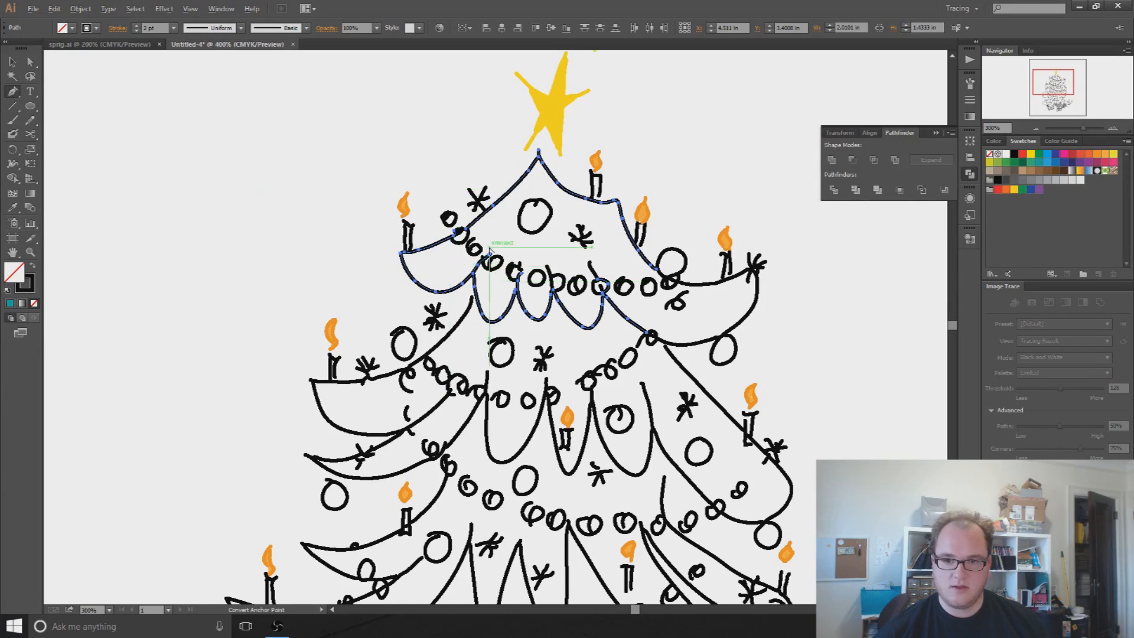
{"action": "scroll", "coordinate": [487, 246], "scroll_direction": "up", "scroll_amount": 2}
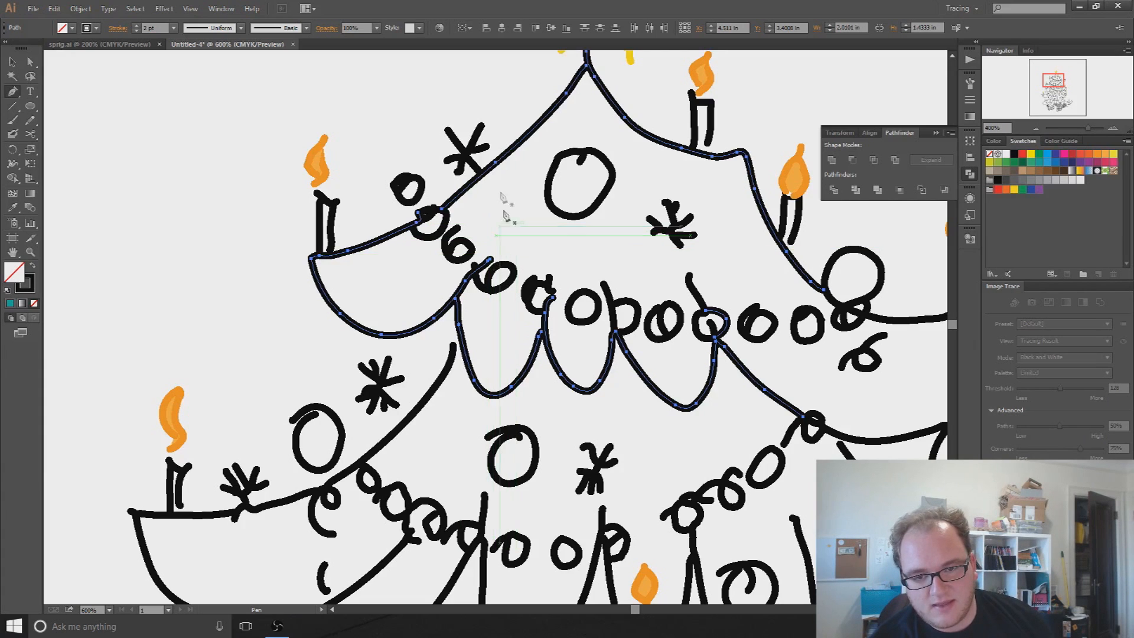
{"action": "left_click", "coordinate": [418, 217]}
{"action": "left_click", "coordinate": [216, 137]}
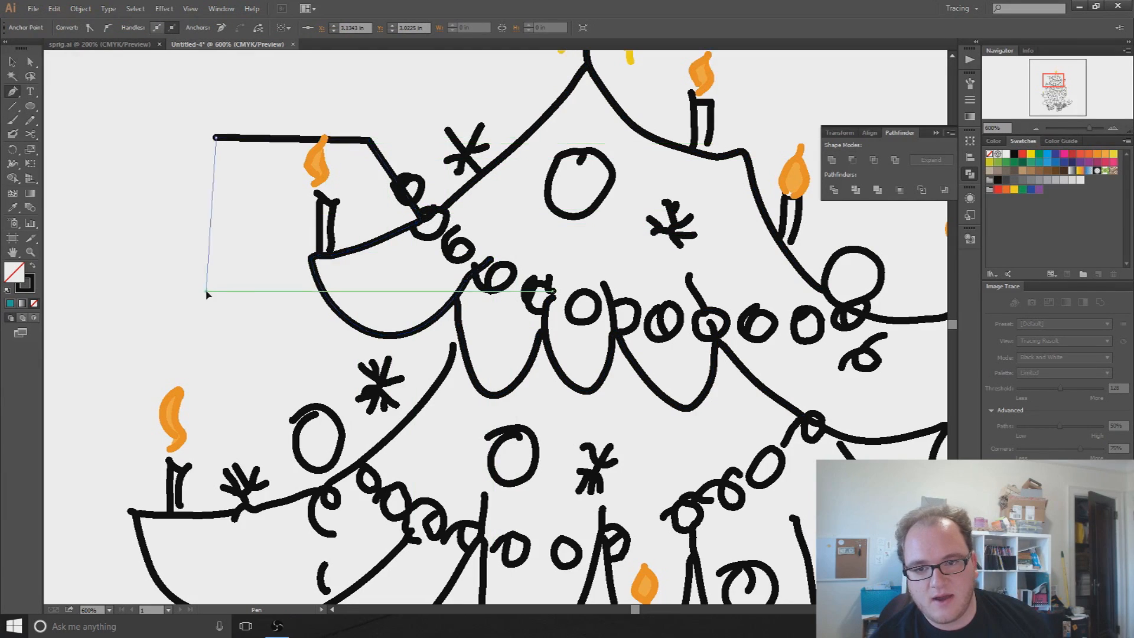
{"action": "left_click", "coordinate": [206, 291]}
{"action": "key", "text": "ctrl+z"}
{"action": "key", "text": "ctrl+z"}
{"action": "key", "text": "ctrl+z"}
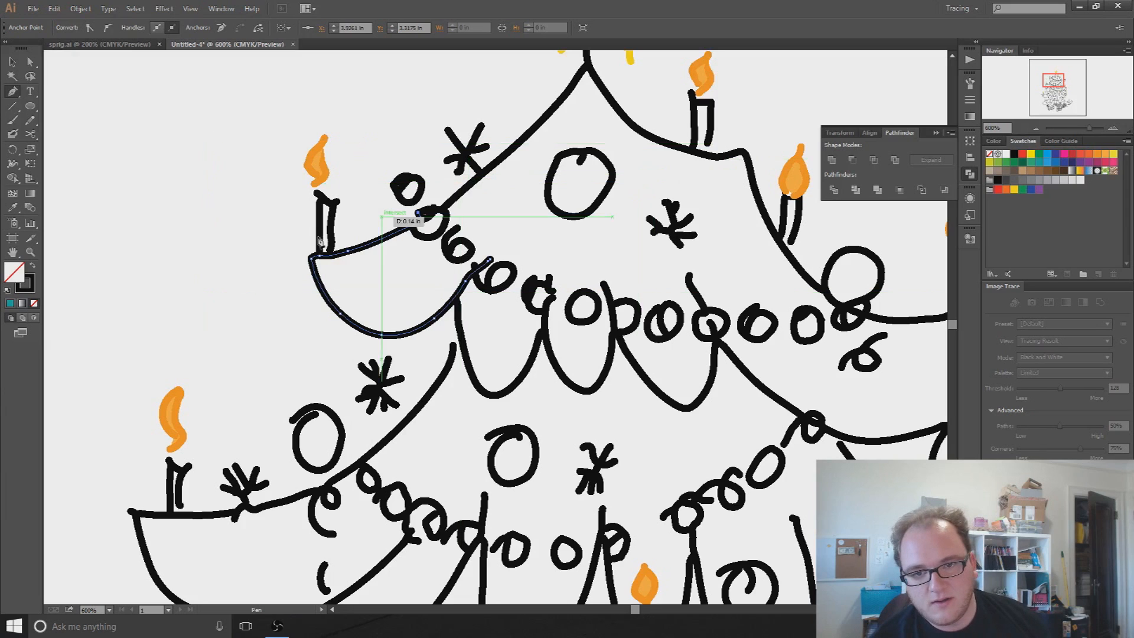
{"action": "left_click", "coordinate": [350, 258]}
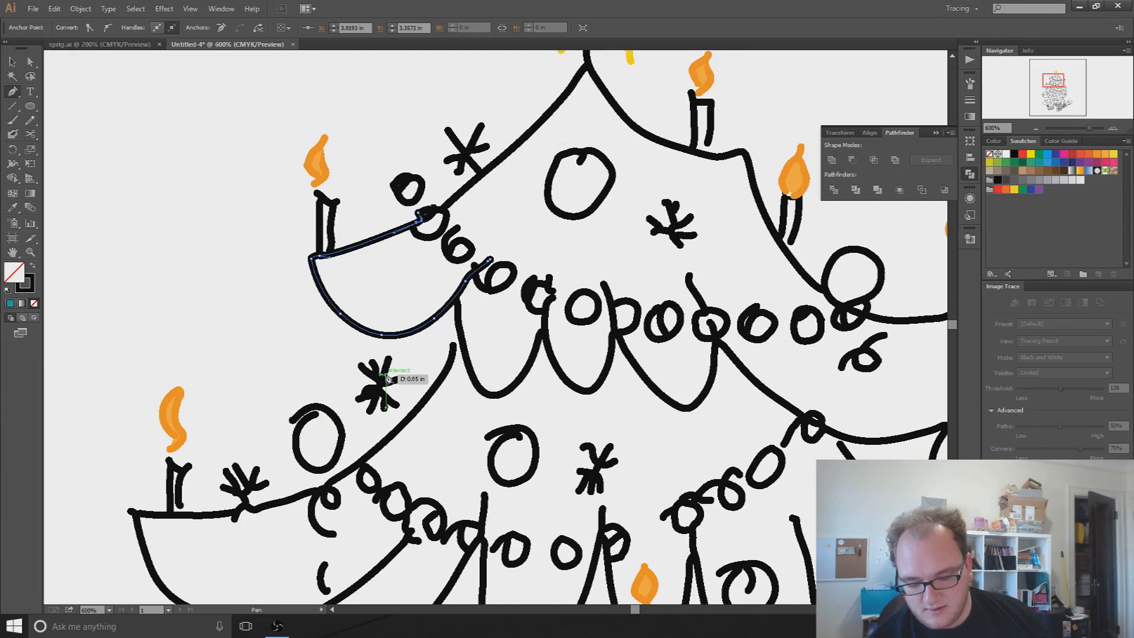
{"action": "key", "text": "ctrl+z"}
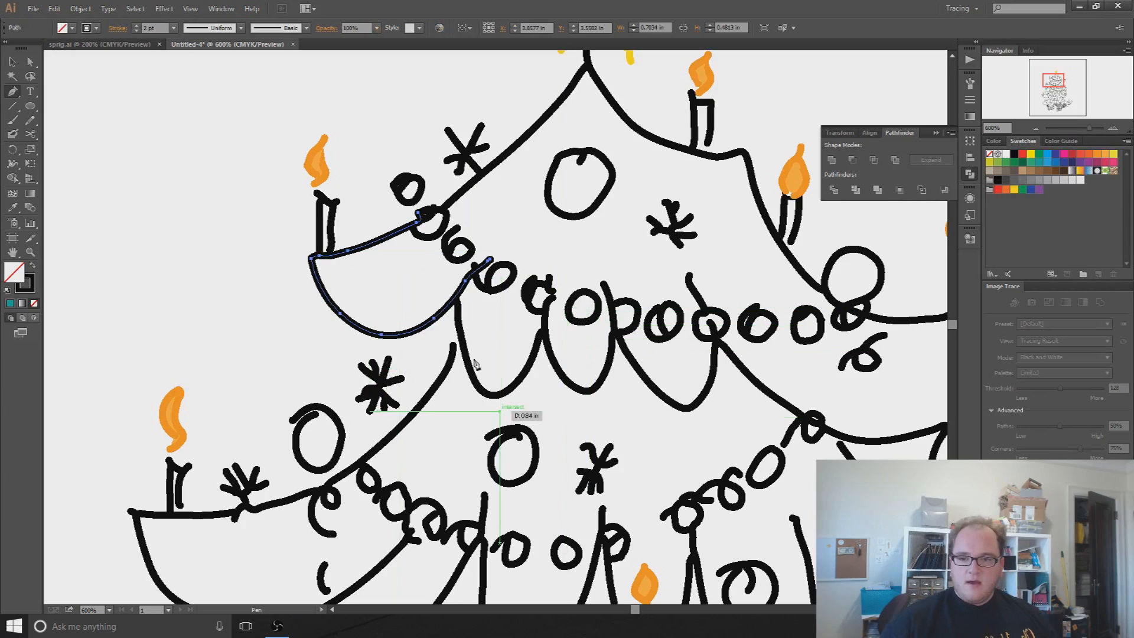
{"action": "key", "text": "v"}
{"action": "left_click", "coordinate": [207, 181]}
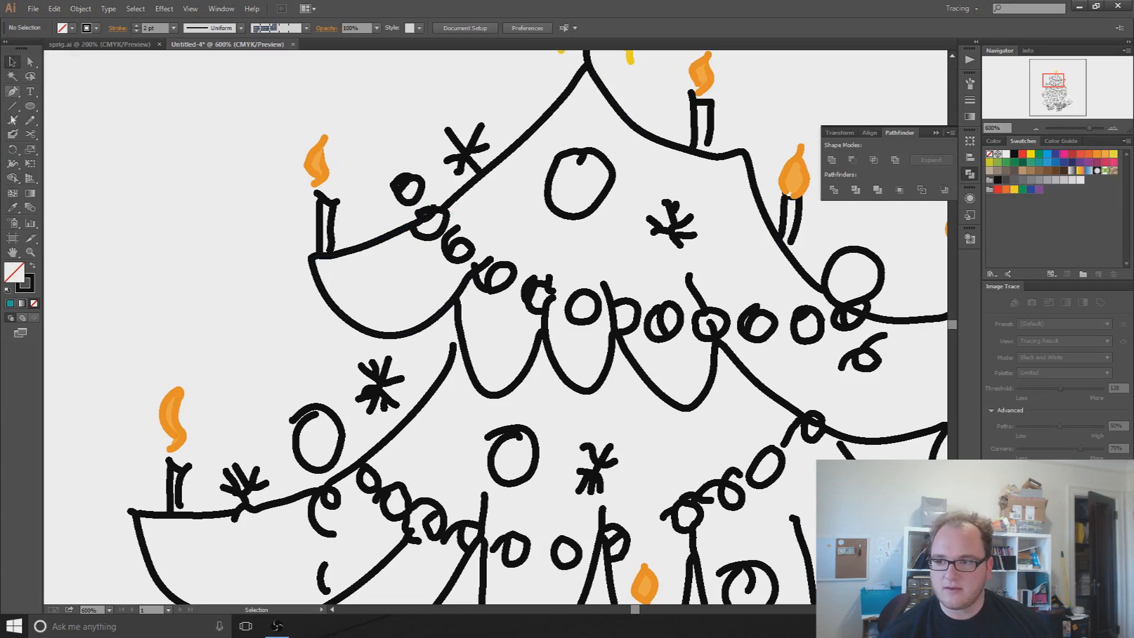
- Choose the dark green swatch as the fill colour and test the Blob Brush just below the tree's tip
{"action": "left_click", "coordinate": [14, 136]}
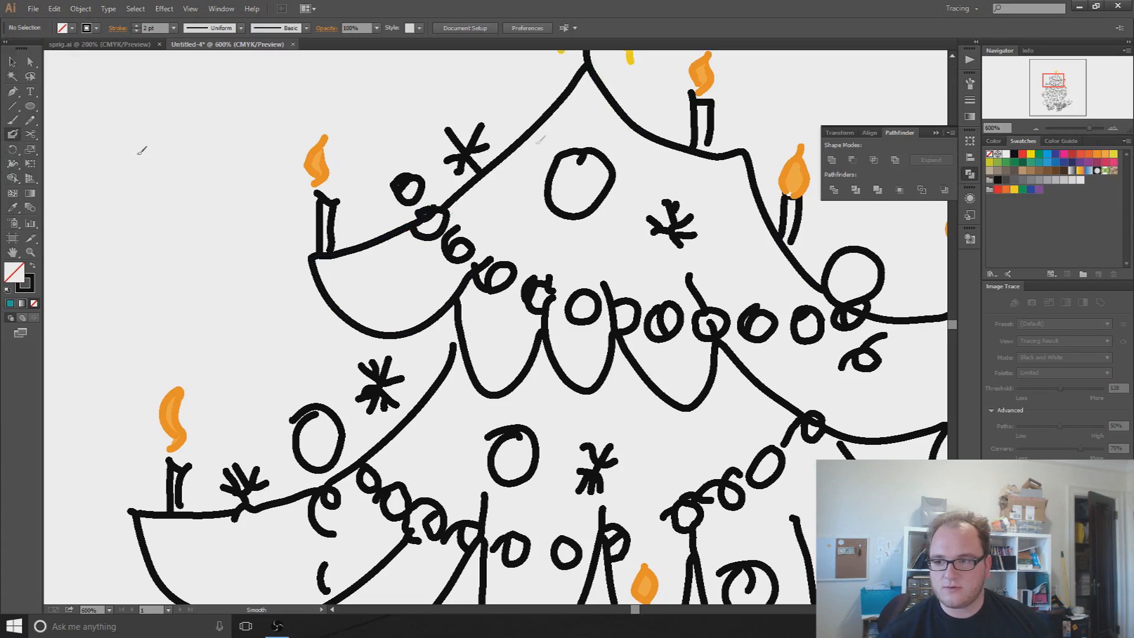
{"action": "left_click_drag", "start_coordinate": [571, 131], "coordinate": [573, 129]}
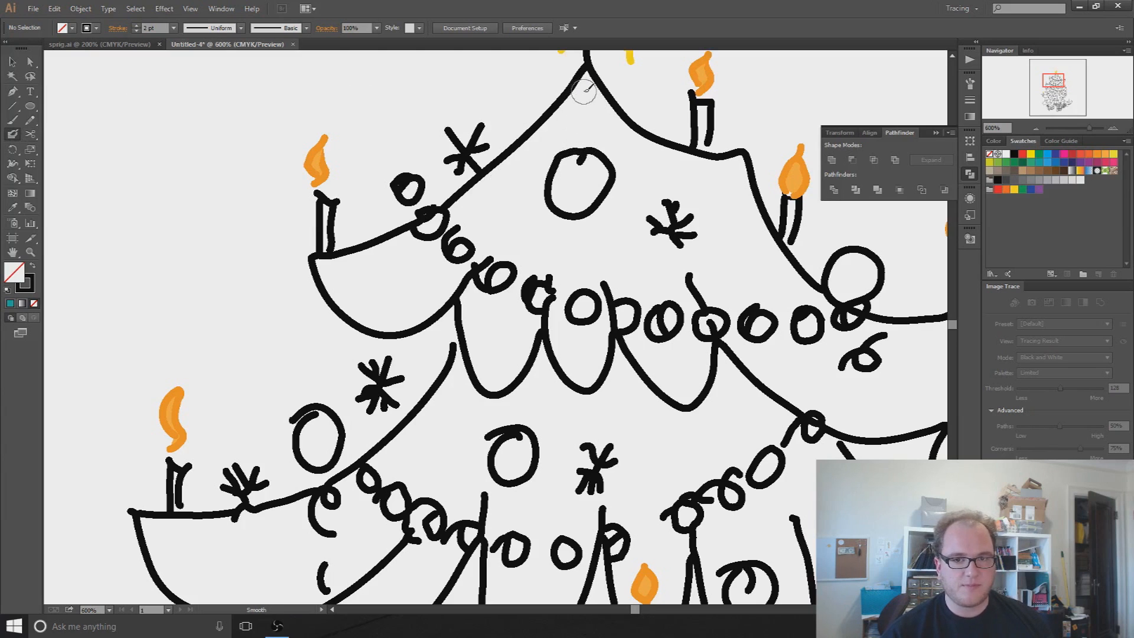
{"action": "left_click", "coordinate": [1022, 162]}
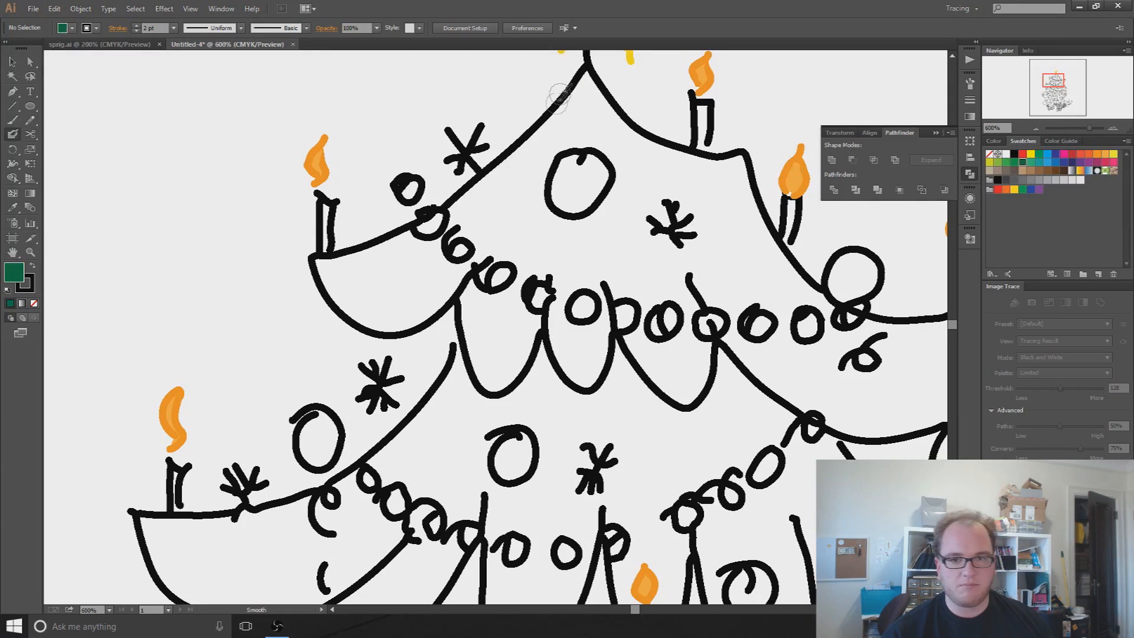
{"action": "key", "text": "ctrl+z"}
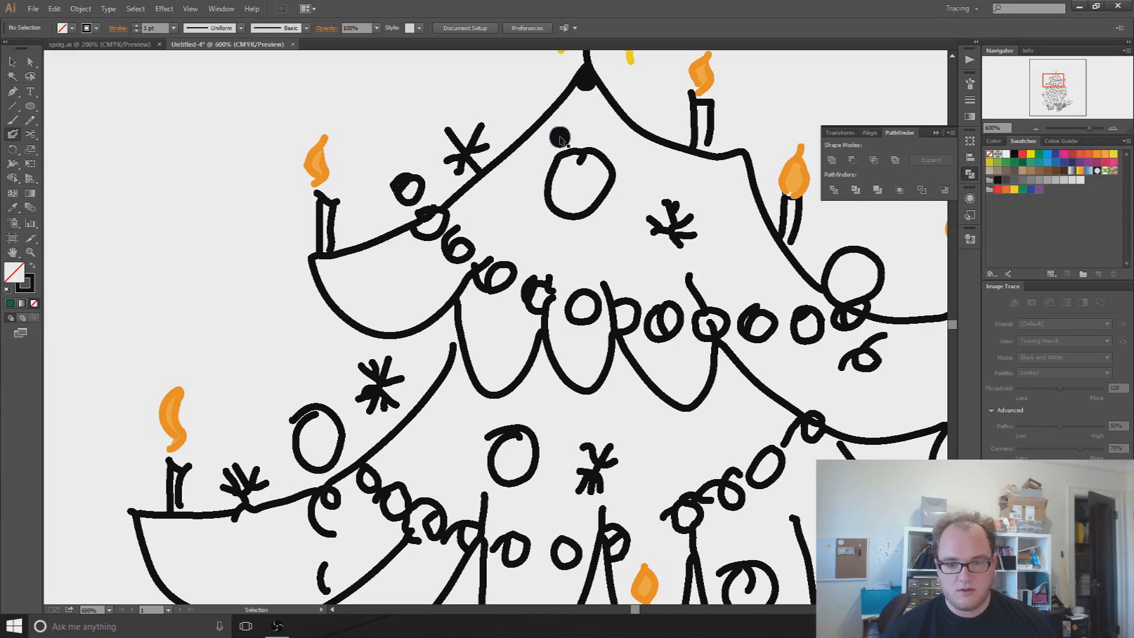
{"action": "key", "text": "ctrl+shift+z"}
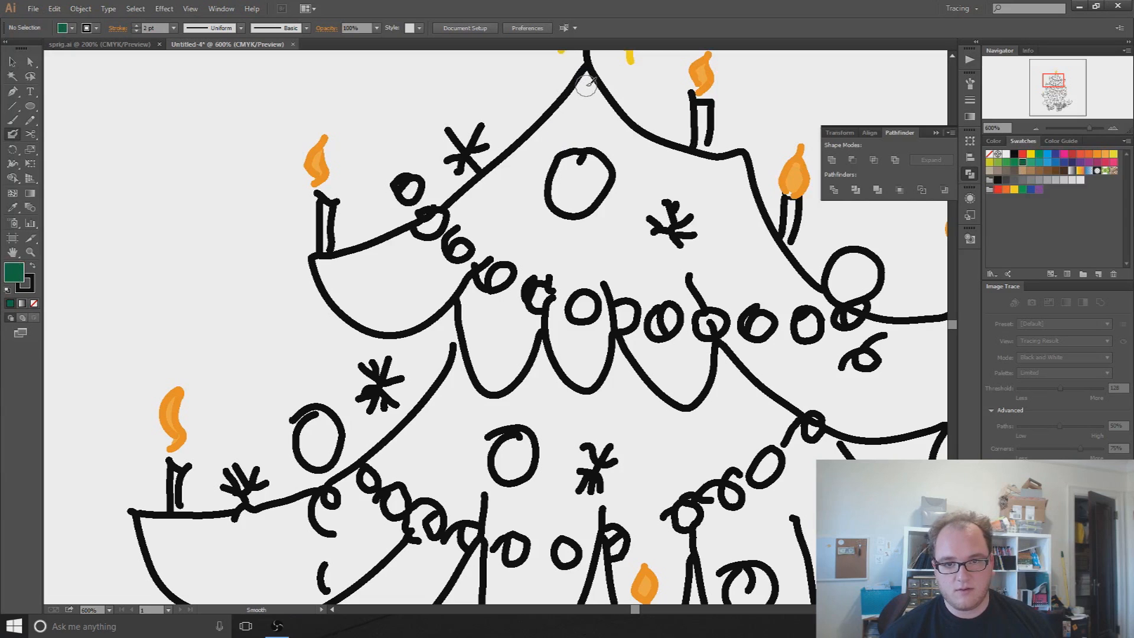
- Try painting short and long Blob Brush strokes from the tree's tip down inside the top tier's left side, undoing each attempt
{"action": "left_click_drag", "start_coordinate": [587, 78], "coordinate": [523, 154]}
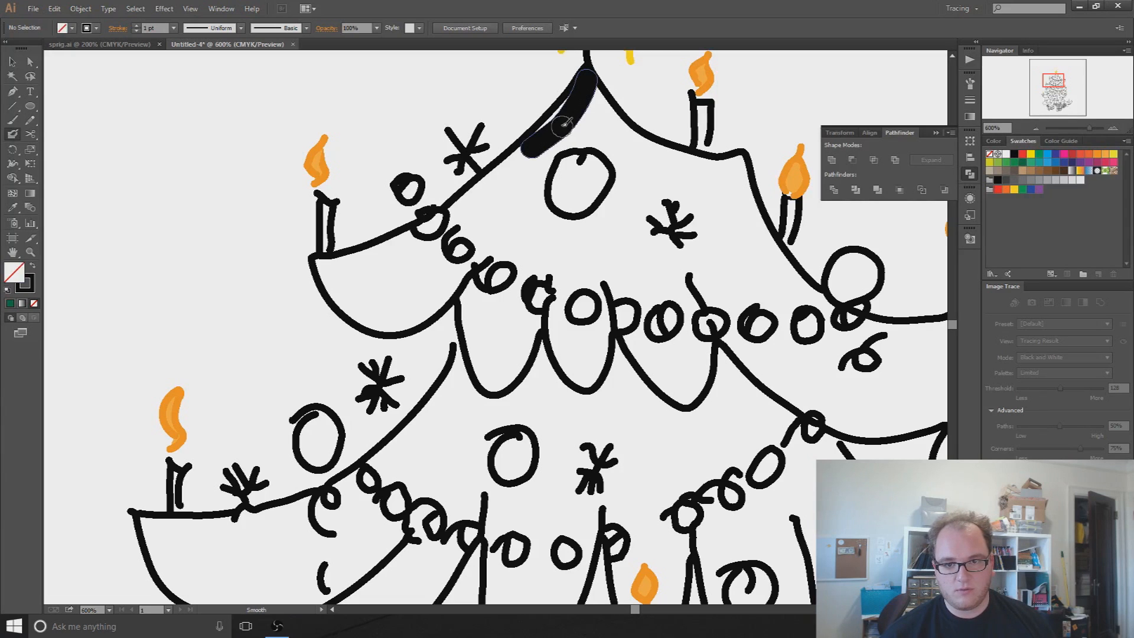
{"action": "left_click_drag", "start_coordinate": [568, 111], "coordinate": [533, 175]}
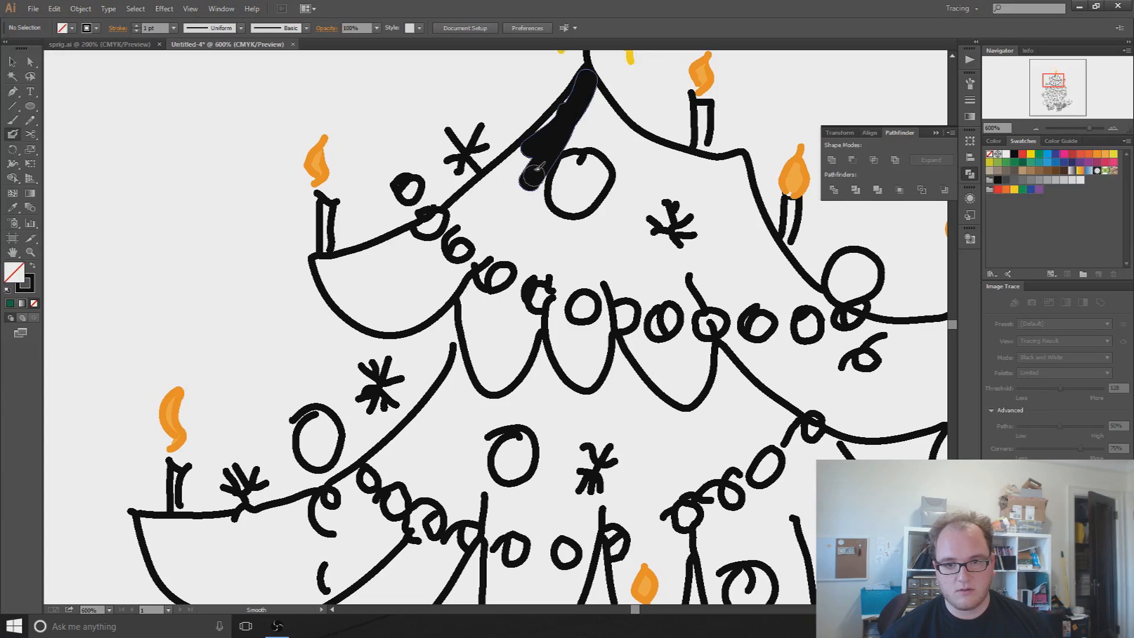
{"action": "key", "text": "ctrl+z"}
{"action": "key", "text": "ctrl+z"}
{"action": "key", "text": "ctrl+z"}
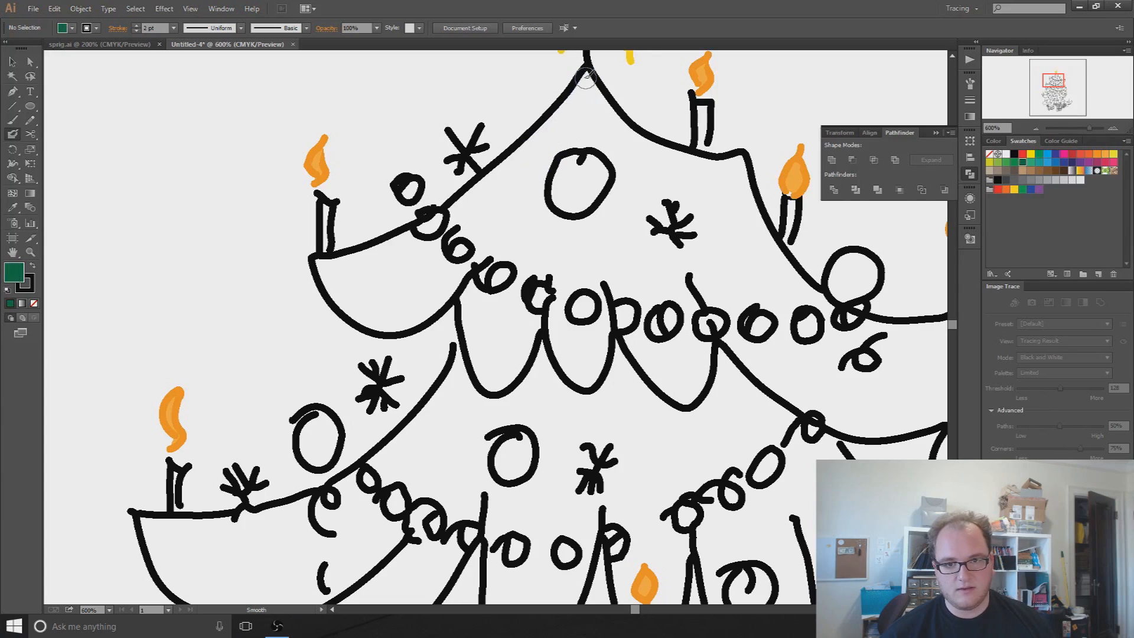
{"action": "mouse_move", "coordinate": [585, 78]}
{"action": "left_mouse_down"}
{"action": "mouse_move", "coordinate": [476, 286]}
{"action": "mouse_move", "coordinate": [462, 355]}
{"action": "left_mouse_up"}
{"action": "key", "text": "ctrl+z"}
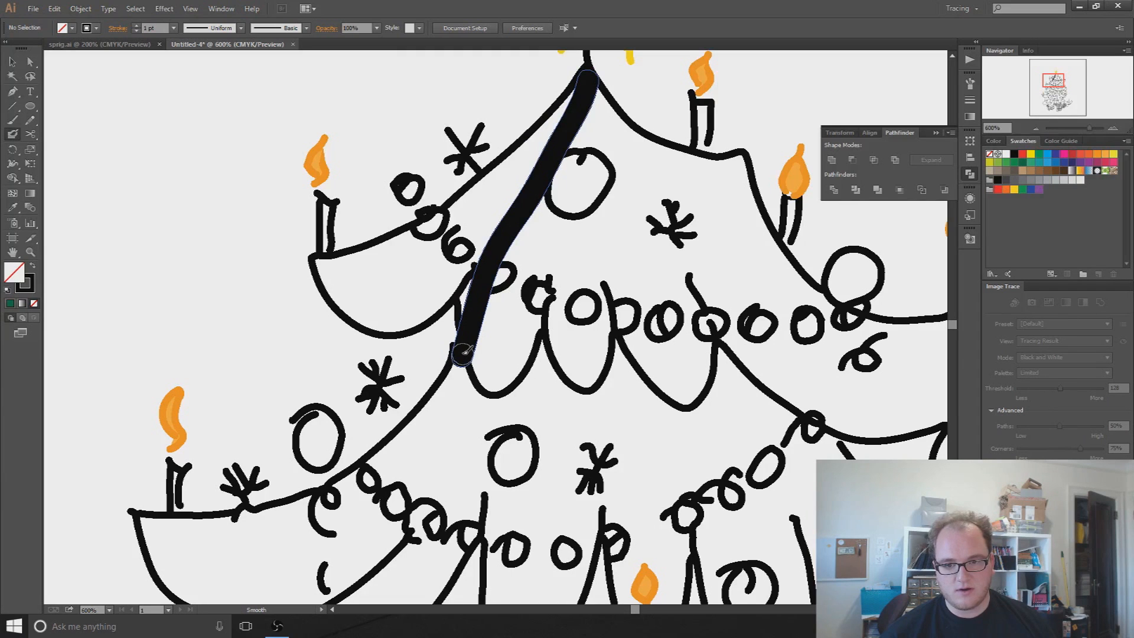
- Undo the thick black Blob Brush stroke running from the tree's tip down inside the top tier's left side
{"action": "left_click", "coordinate": [10, 62]}
{"action": "left_click_drag", "start_coordinate": [538, 187], "coordinate": [167, 196]}
{"action": "left_click", "coordinate": [13, 134]}
{"action": "left_click_drag", "start_coordinate": [189, 176], "coordinate": [185, 347]}
{"action": "left_click", "coordinate": [8, 63]}
{"action": "left_click_drag", "start_coordinate": [153, 196], "coordinate": [118, 164]}
{"action": "key", "text": "ctrl+z"}
{"action": "key", "text": "ctrl+z"}
{"action": "key", "text": "ctrl+z"}
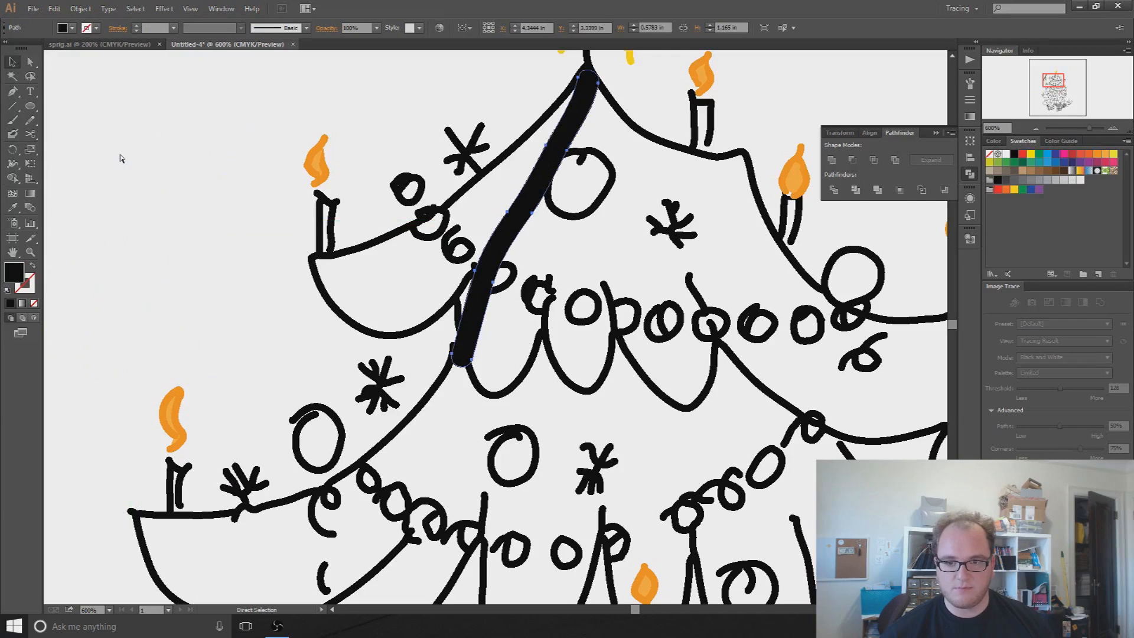
{"action": "key", "text": "ctrl+z"}
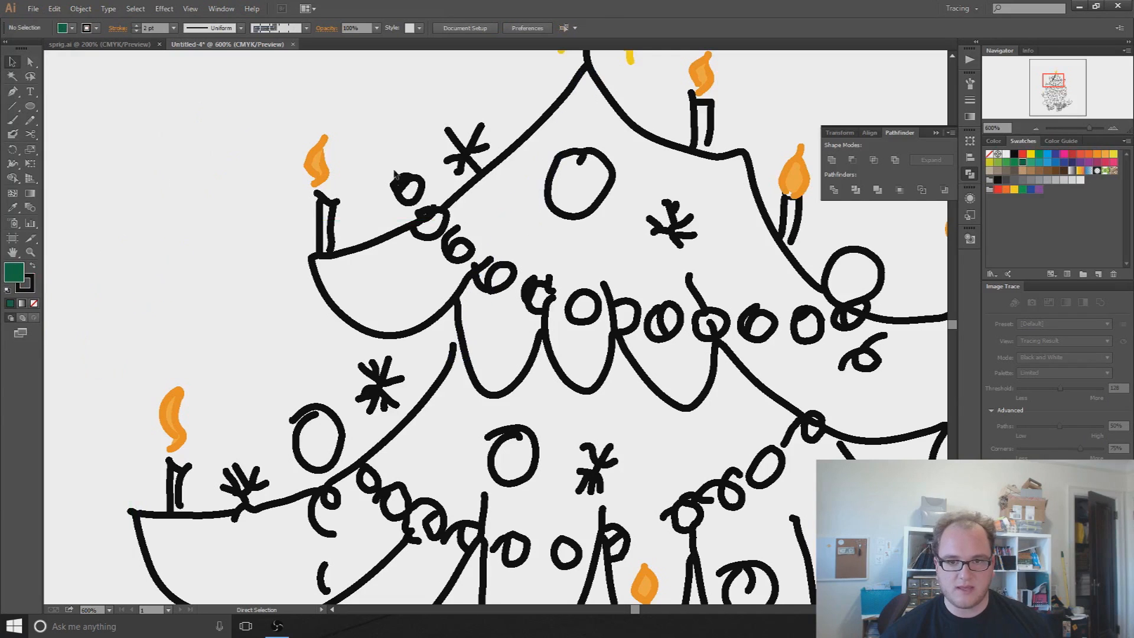
- Swap the fill and stroke colours and paint dark green with the Blob Brush just inside the top tier's left branch outline
{"action": "left_click", "coordinate": [34, 266]}
{"action": "left_click", "coordinate": [13, 134]}
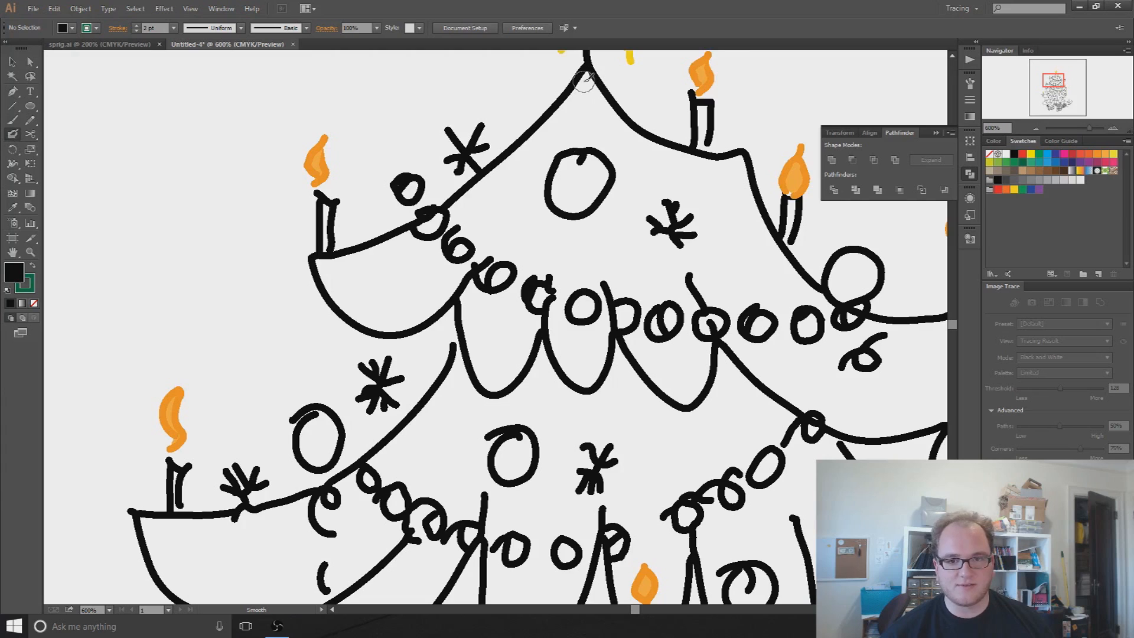
{"action": "mouse_move", "coordinate": [586, 80]}
{"action": "left_mouse_down"}
{"action": "mouse_move", "coordinate": [427, 234]}
{"action": "mouse_move", "coordinate": [320, 271]}
{"action": "left_mouse_up"}
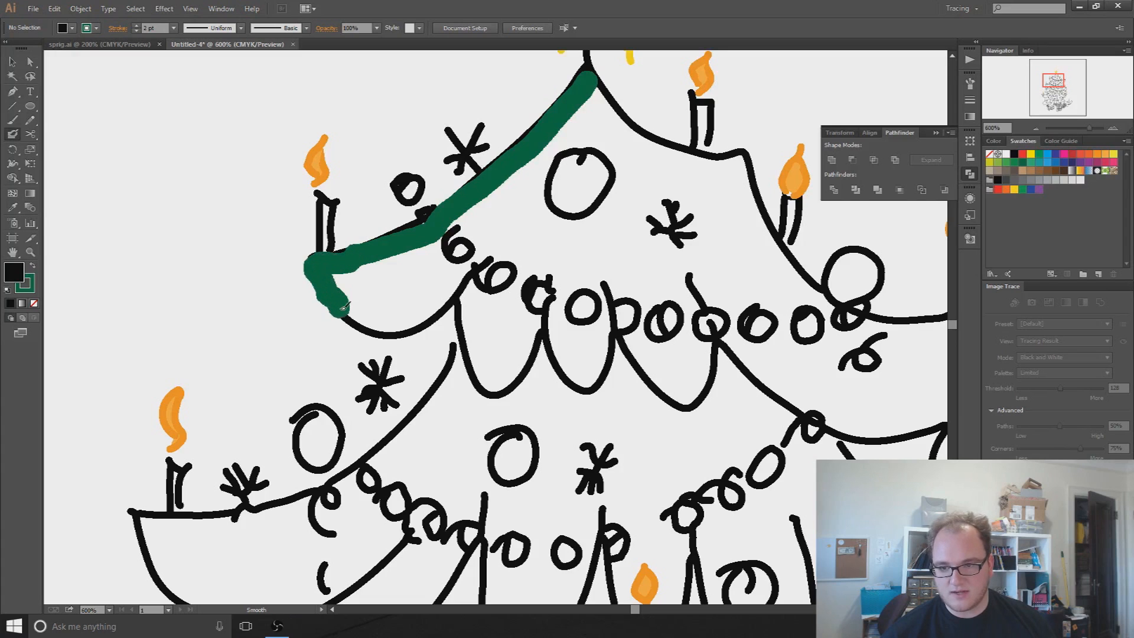
{"action": "mouse_move", "coordinate": [393, 319]}
{"action": "left_mouse_down"}
{"action": "mouse_move", "coordinate": [431, 313]}
{"action": "mouse_move", "coordinate": [512, 242]}
{"action": "left_mouse_up"}
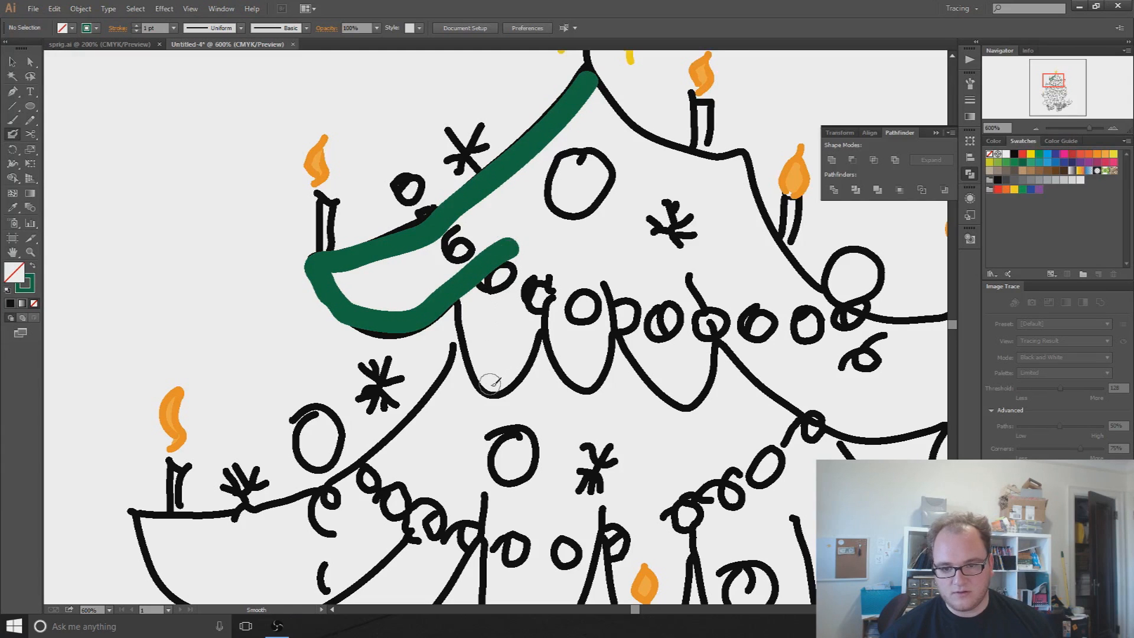
- Paint dark green along the top tier's scalloped lower edge and the underside of its right branch with the Blob Brush
{"action": "mouse_move", "coordinate": [491, 385]}
{"action": "left_mouse_down"}
{"action": "mouse_move", "coordinate": [468, 311]}
{"action": "mouse_move", "coordinate": [465, 251]}
{"action": "left_mouse_up"}
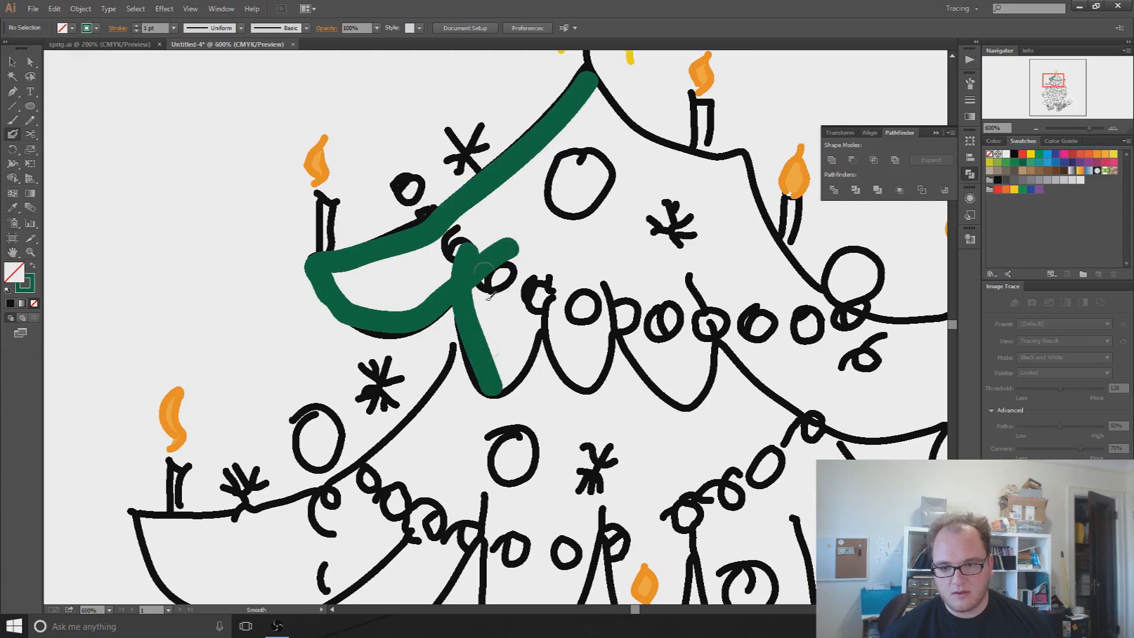
{"action": "left_click_drag", "start_coordinate": [497, 384], "coordinate": [565, 269]}
{"action": "mouse_move", "coordinate": [555, 325]}
{"action": "left_mouse_down"}
{"action": "mouse_move", "coordinate": [589, 378]}
{"action": "mouse_move", "coordinate": [602, 289]}
{"action": "mouse_move", "coordinate": [595, 381]}
{"action": "mouse_move", "coordinate": [615, 315]}
{"action": "mouse_move", "coordinate": [673, 382]}
{"action": "mouse_move", "coordinate": [645, 363]}
{"action": "mouse_move", "coordinate": [640, 355]}
{"action": "mouse_move", "coordinate": [695, 399]}
{"action": "mouse_move", "coordinate": [706, 354]}
{"action": "mouse_move", "coordinate": [673, 272]}
{"action": "left_mouse_up"}
{"action": "left_click_drag", "start_coordinate": [761, 307], "coordinate": [535, 235]}
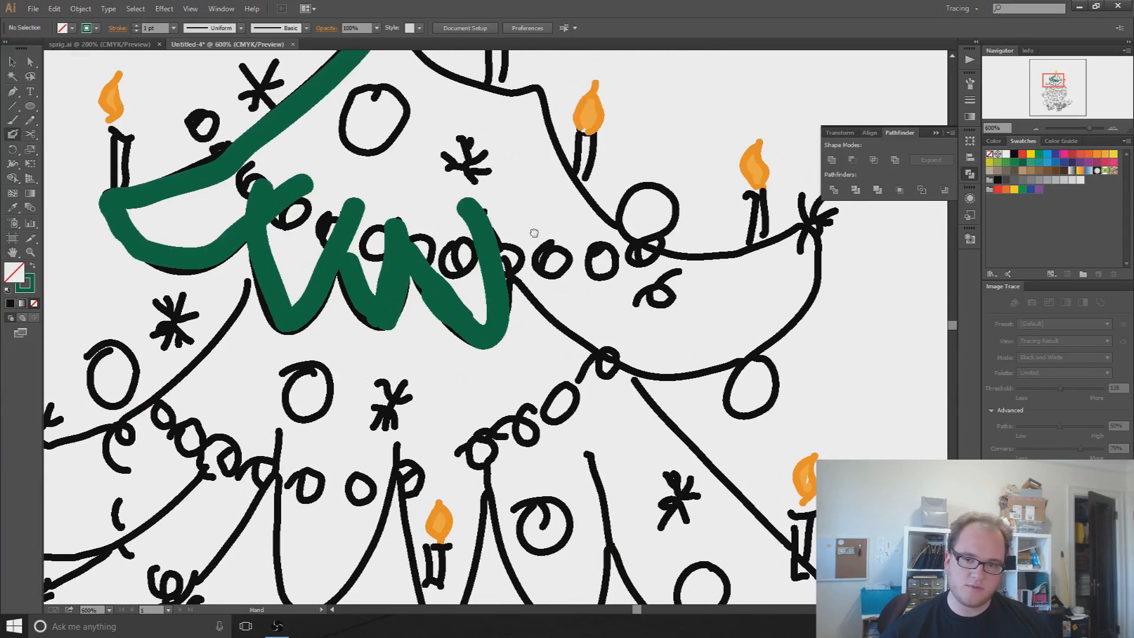
{"action": "mouse_move", "coordinate": [507, 290]}
{"action": "left_mouse_down"}
{"action": "mouse_move", "coordinate": [624, 348]}
{"action": "mouse_move", "coordinate": [704, 356]}
{"action": "mouse_move", "coordinate": [747, 347]}
{"action": "mouse_move", "coordinate": [762, 325]}
{"action": "left_mouse_up"}
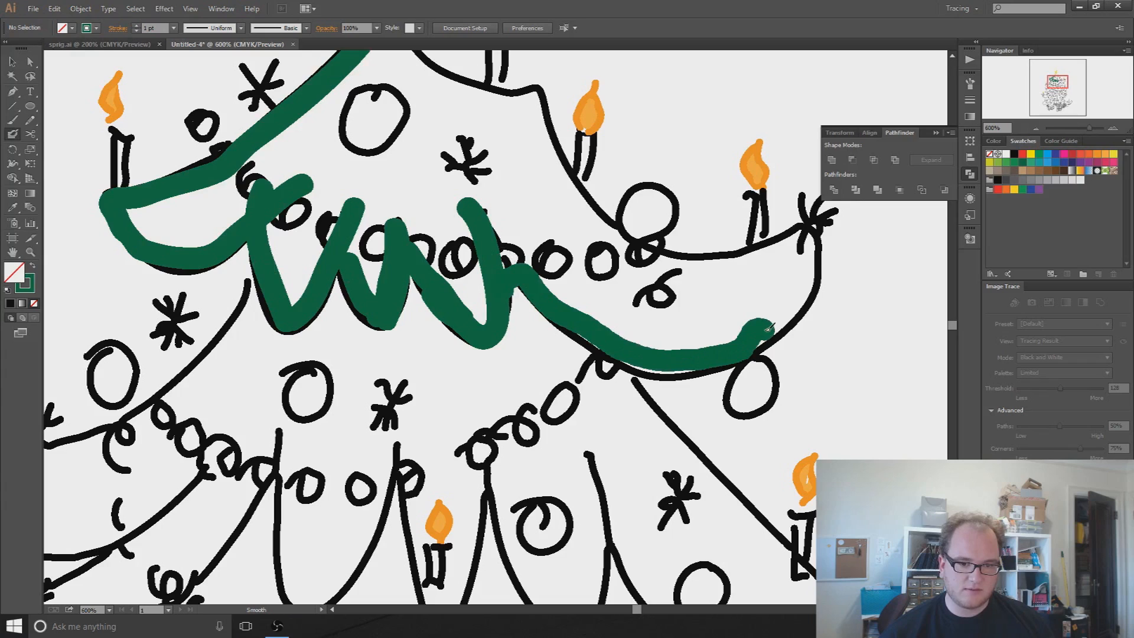
- Send the large green tree shape to the back, behind the line art, and deselect it
{"action": "key", "text": "ctrl+1"}
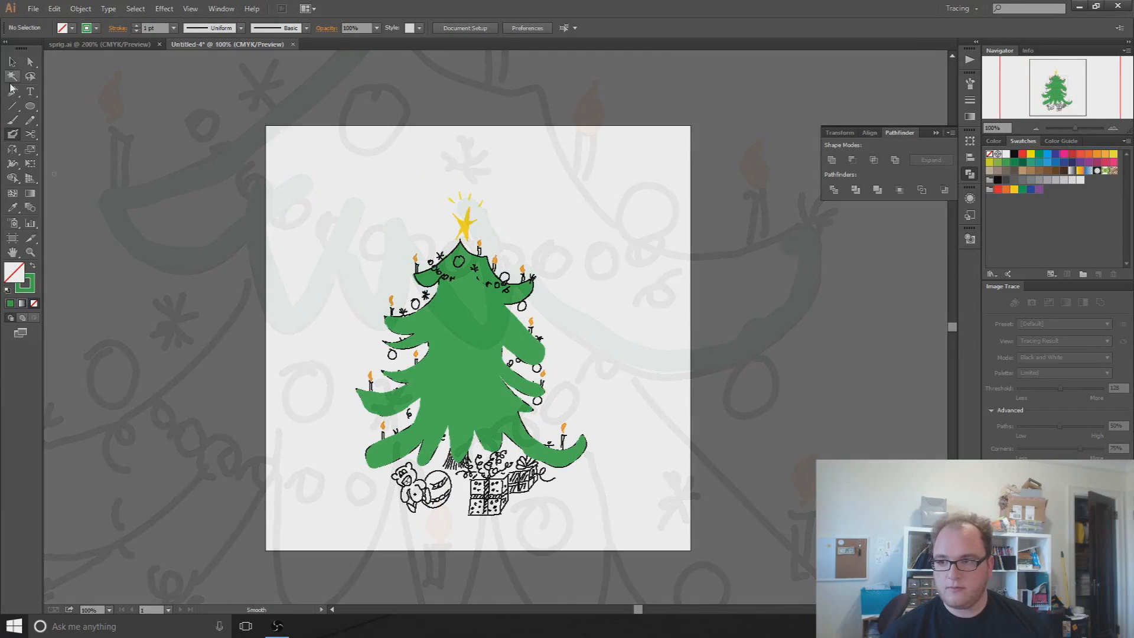
{"action": "left_click", "coordinate": [13, 61]}
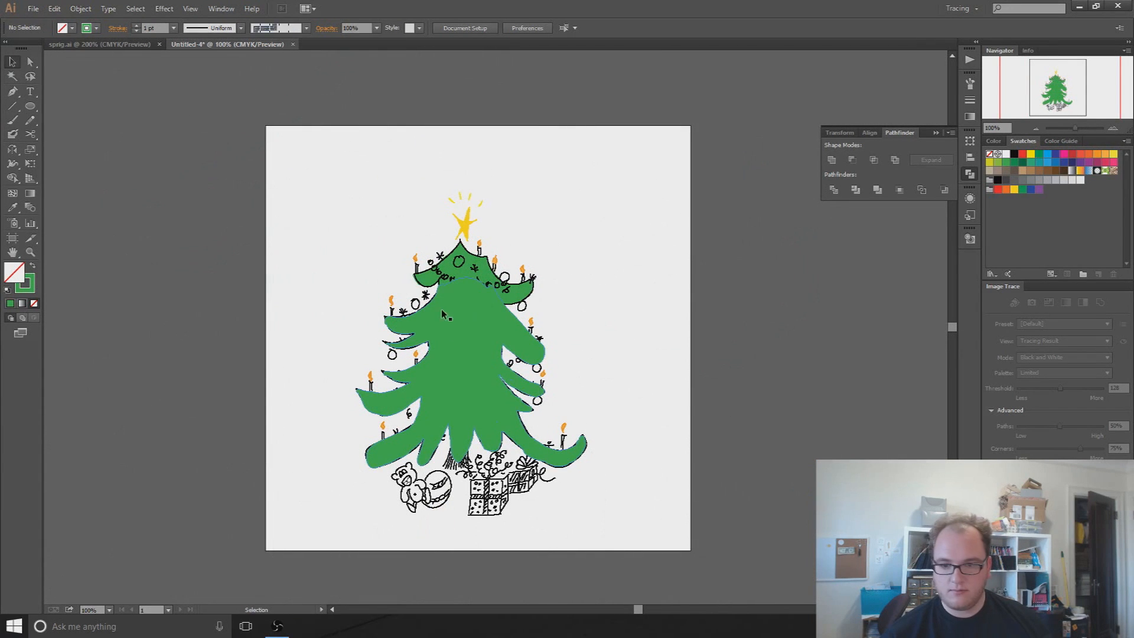
{"action": "left_click", "coordinate": [463, 324]}
{"action": "right_click", "coordinate": [463, 323]}
{"action": "mouse_move", "coordinate": [564, 428]}
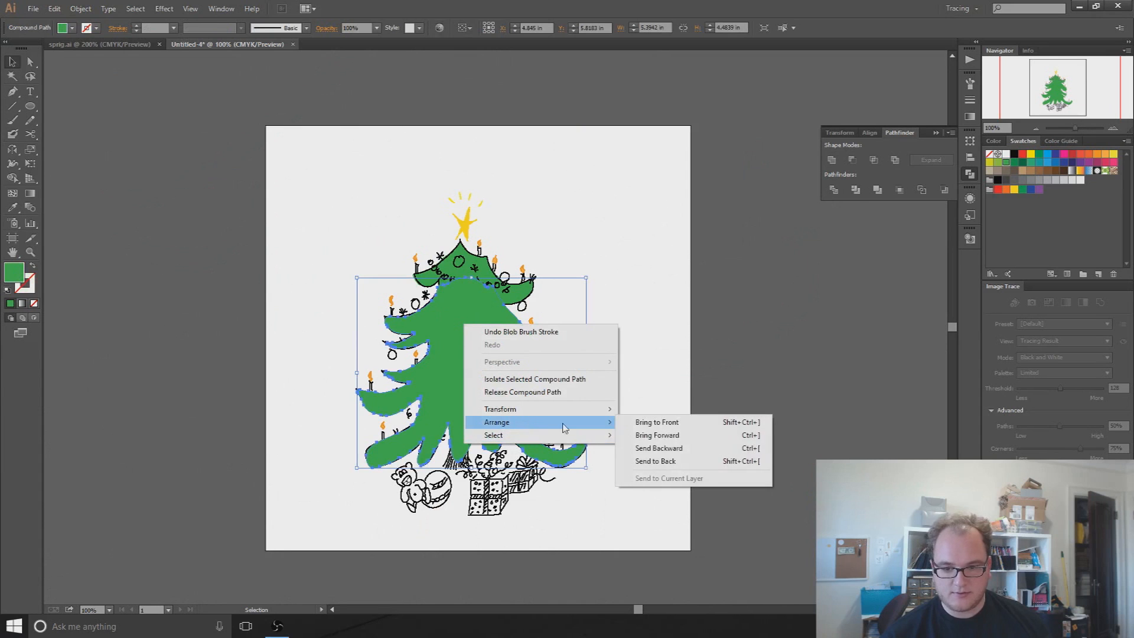
{"action": "left_click", "coordinate": [656, 460]}
{"action": "left_click", "coordinate": [324, 424]}
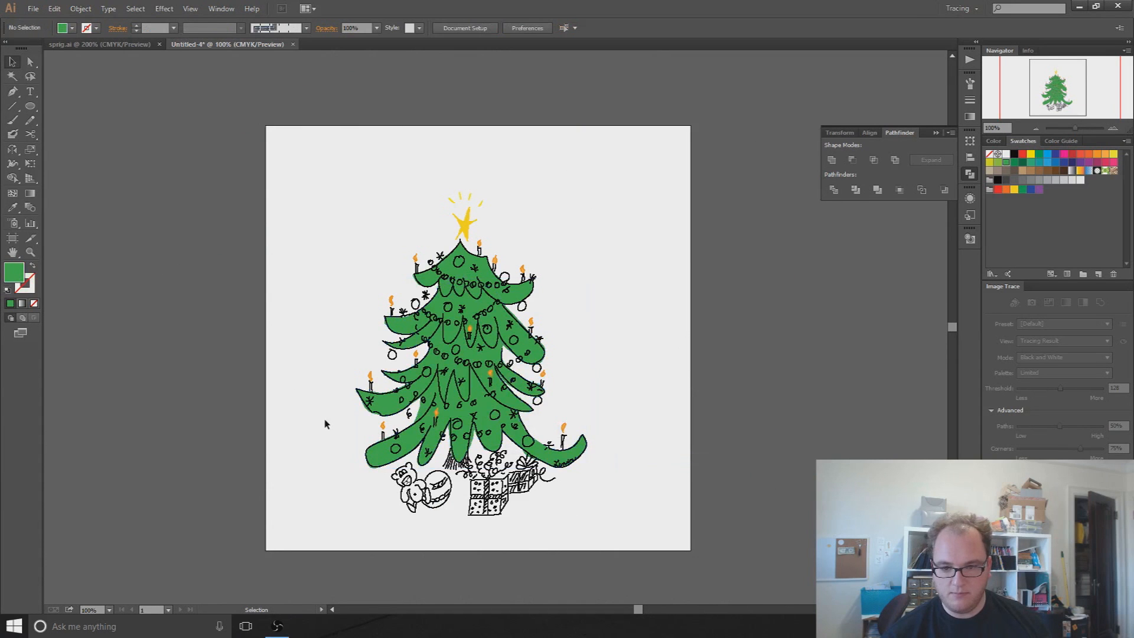
- Redraw part of the signature's first letter on the lowest right branch with the Pen tool and deselect the path
{"action": "left_click", "coordinate": [345, 396], "text": "ctrl"}
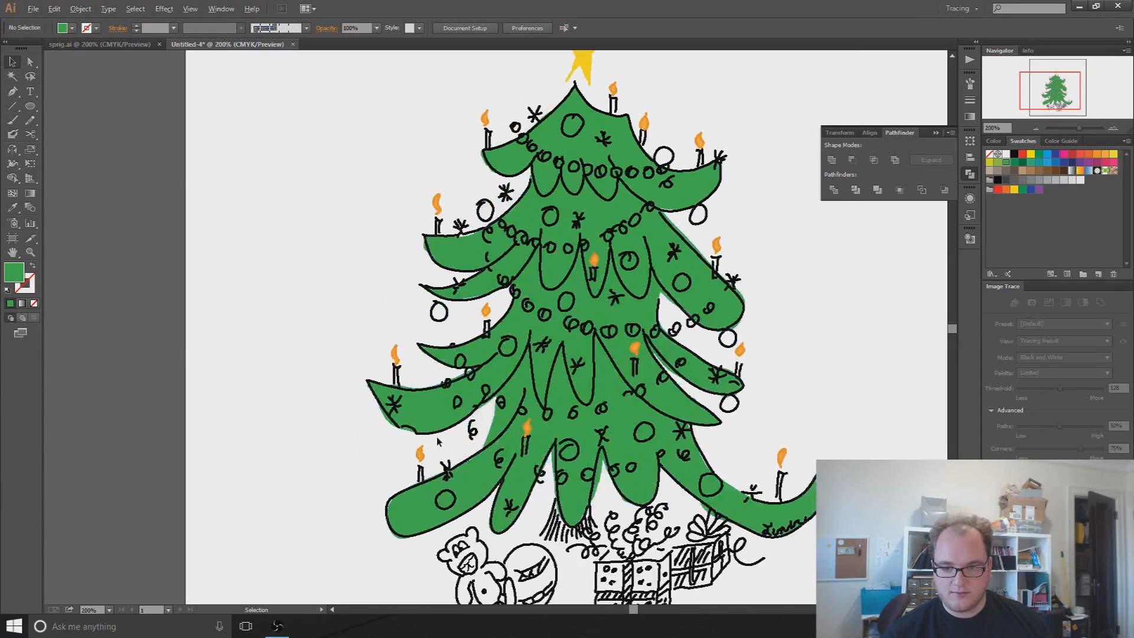
{"action": "left_click_drag", "start_coordinate": [602, 427], "coordinate": [489, 343]}
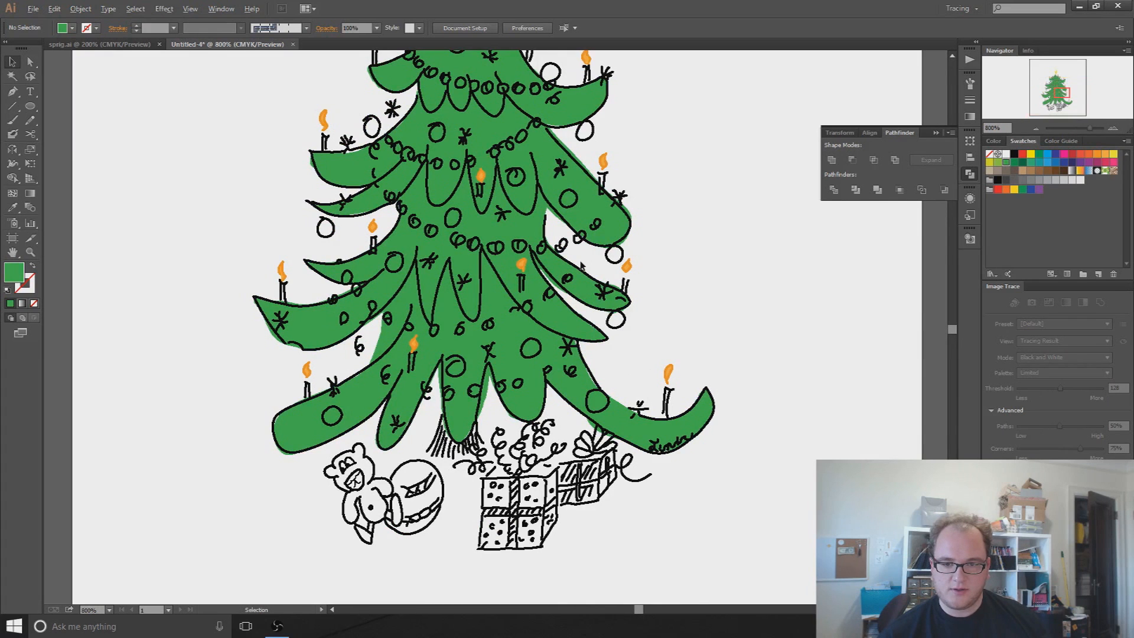
{"action": "scroll", "coordinate": [582, 267], "scroll_direction": "down", "scroll_amount": 4}
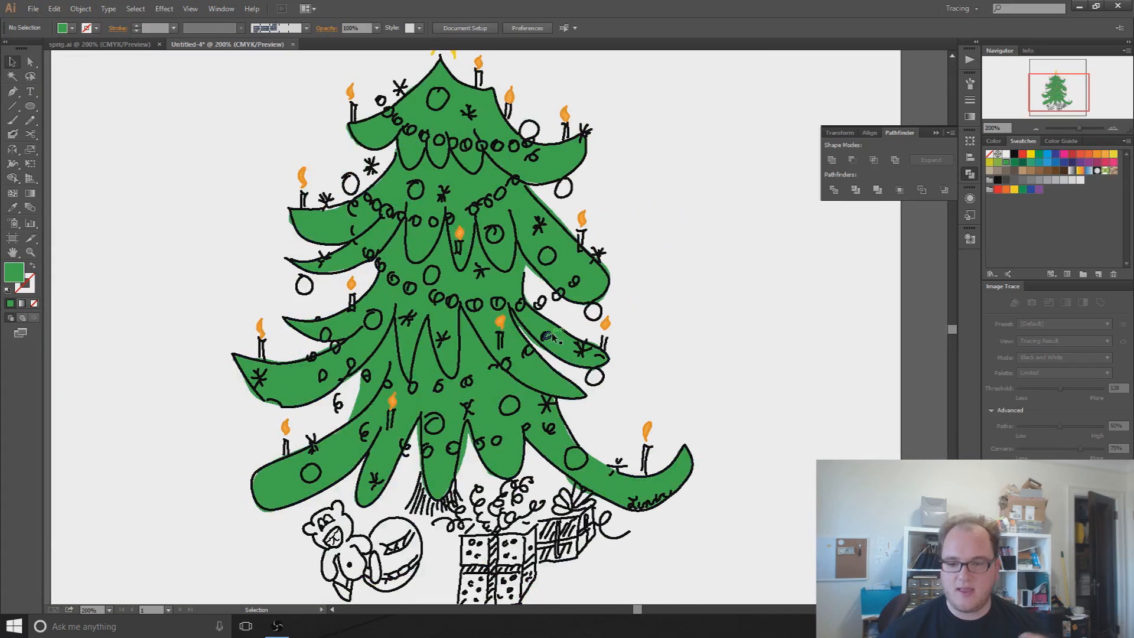
{"action": "left_click_drag", "start_coordinate": [454, 382], "coordinate": [453, 271]}
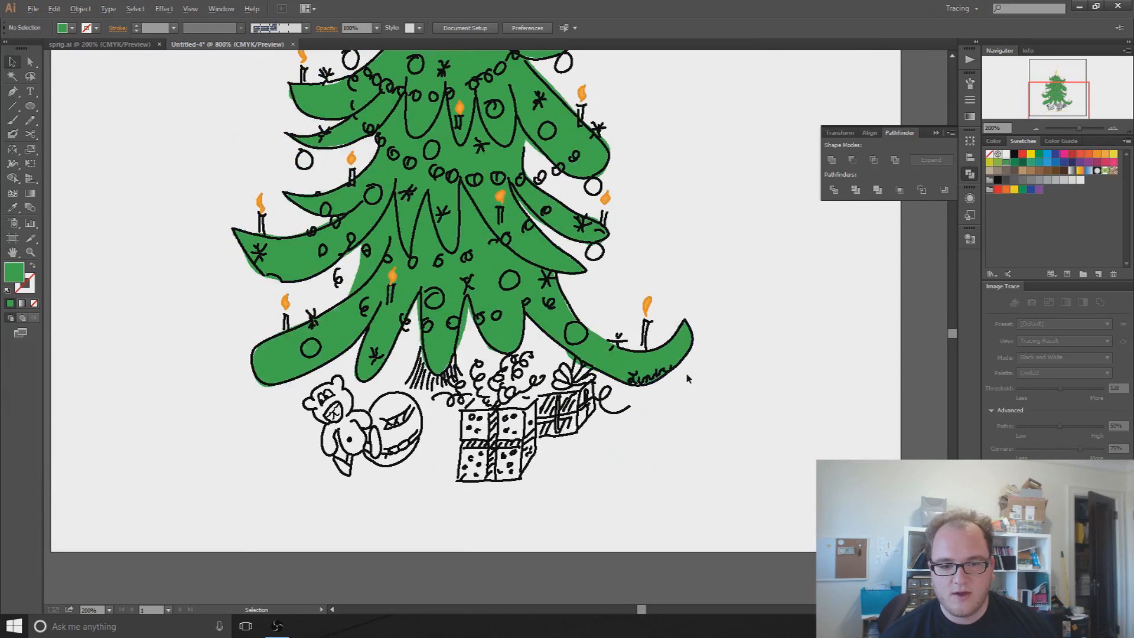
{"action": "scroll", "coordinate": [685, 371], "scroll_direction": "up", "scroll_amount": 4}
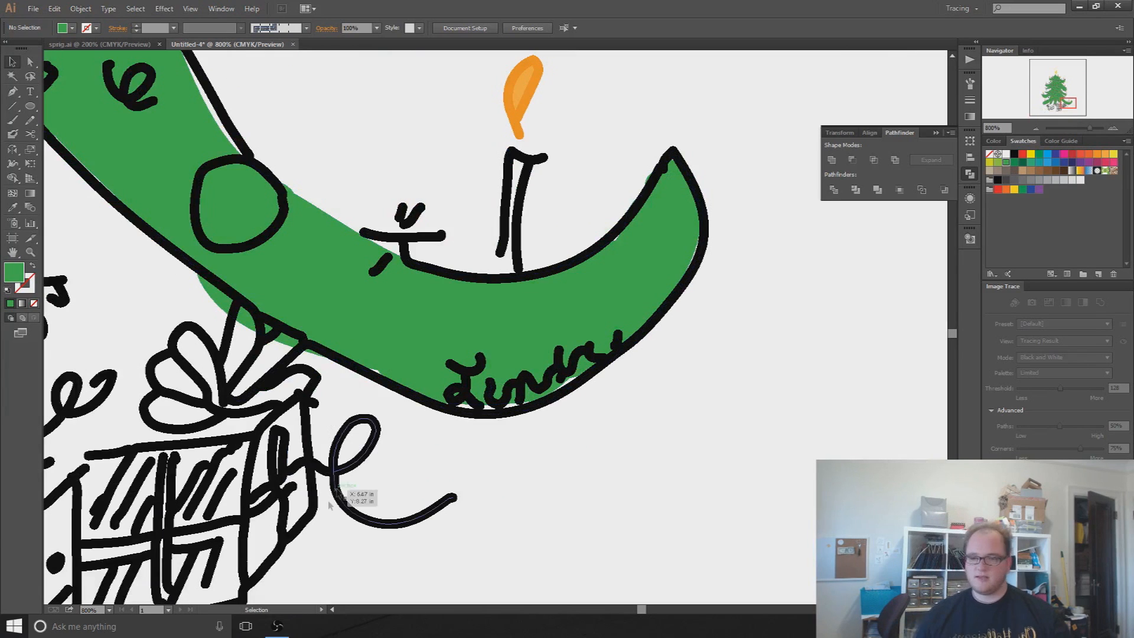
{"action": "left_click", "coordinate": [10, 93]}
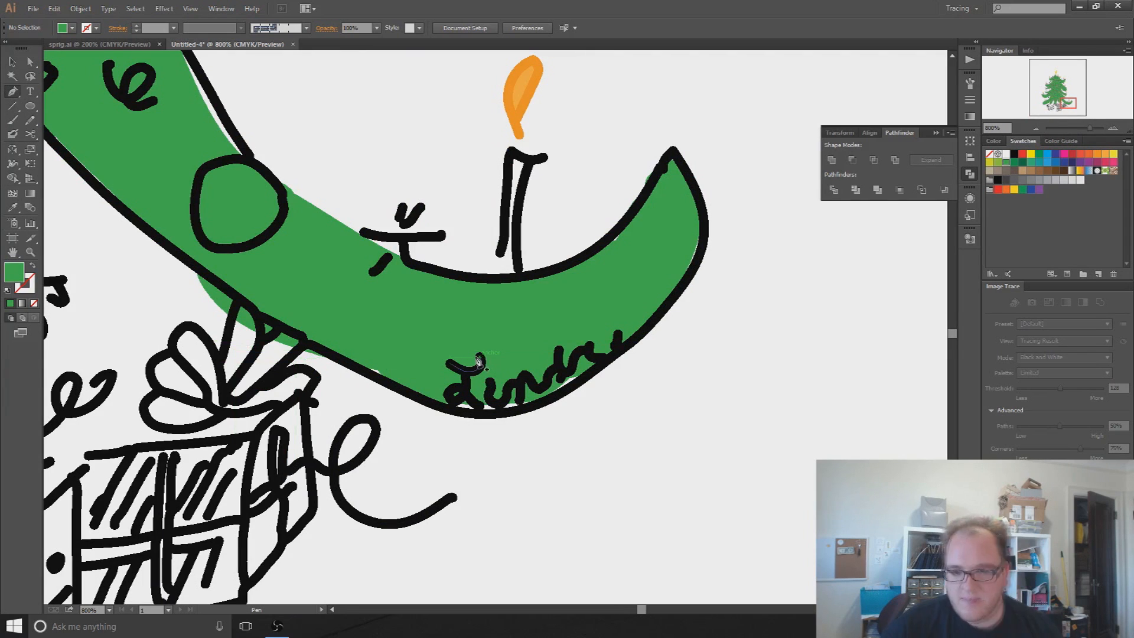
{"action": "left_click", "coordinate": [482, 362]}
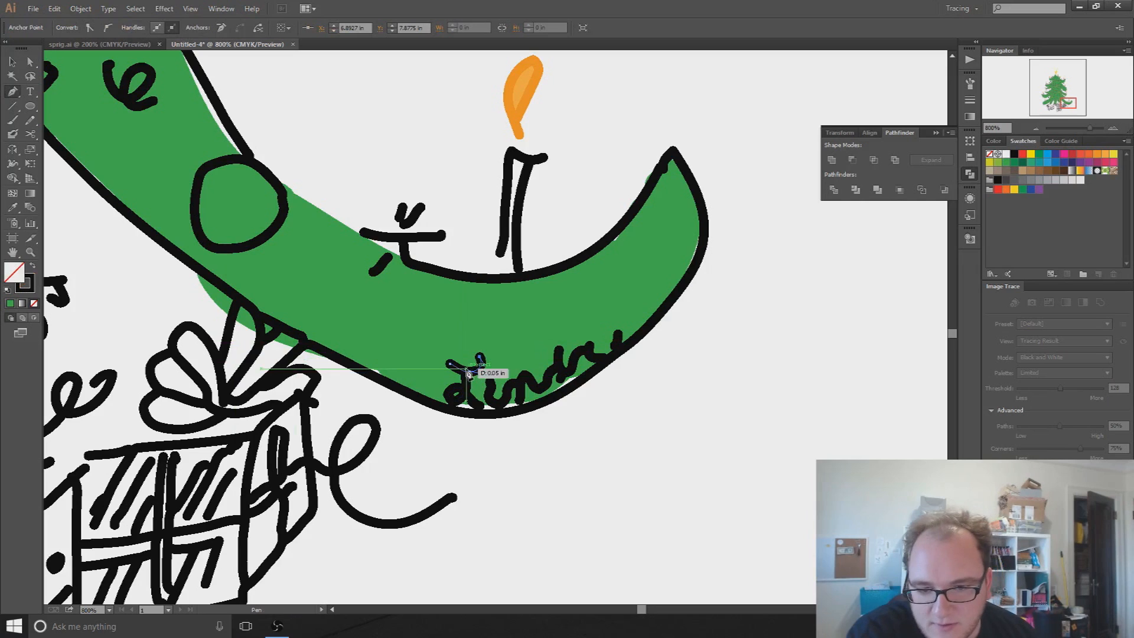
{"action": "left_click_drag", "start_coordinate": [469, 373], "coordinate": [467, 405]}
{"action": "key", "text": "ctrl+shift+a"}
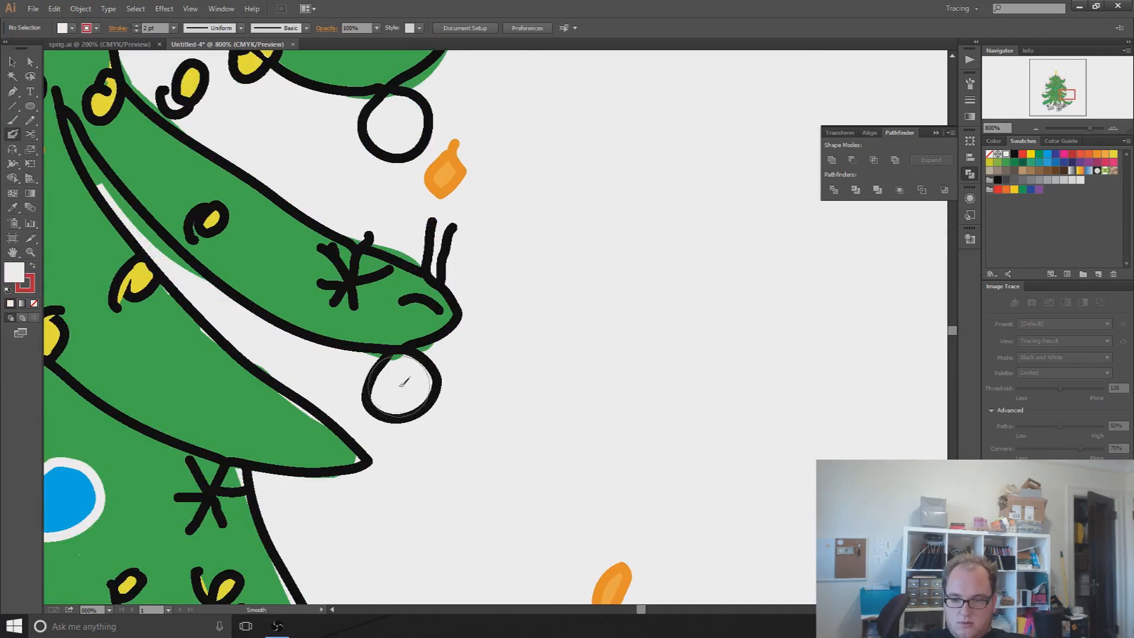
- Paint the ornament hanging below the short right branch and the one below the top tier's right branch red with the Blob Brush
{"action": "mouse_move", "coordinate": [403, 382]}
{"action": "left_mouse_down"}
{"action": "mouse_move", "coordinate": [407, 370]}
{"action": "mouse_move", "coordinate": [390, 381]}
{"action": "mouse_move", "coordinate": [411, 379]}
{"action": "mouse_move", "coordinate": [402, 385]}
{"action": "left_mouse_up"}
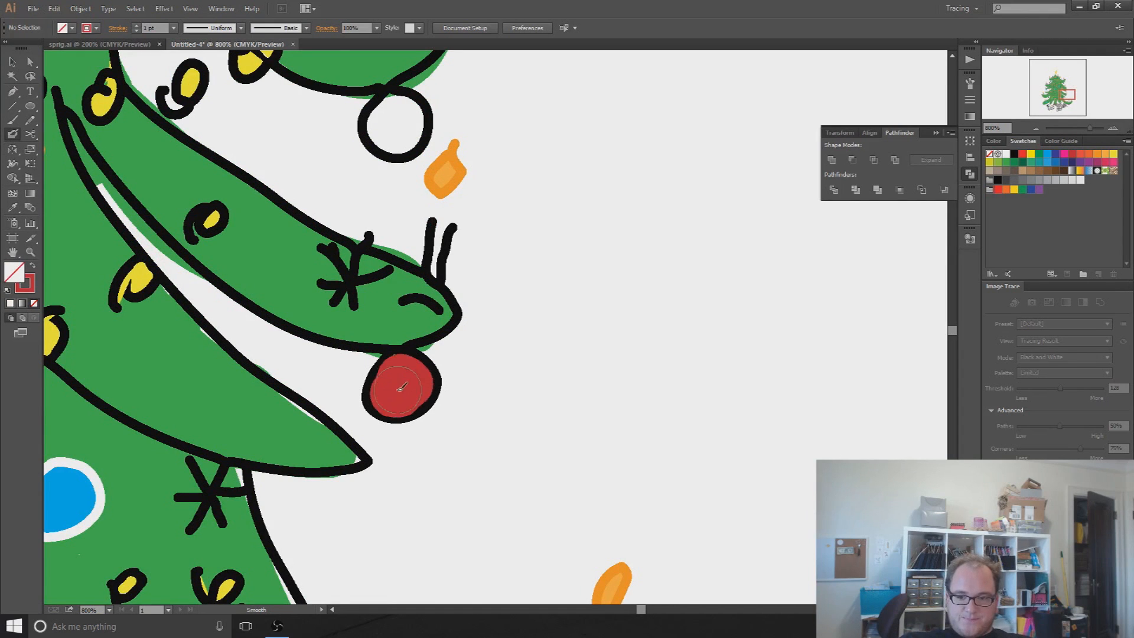
{"action": "scroll", "coordinate": [415, 309], "scroll_direction": "down", "scroll_amount": 4}
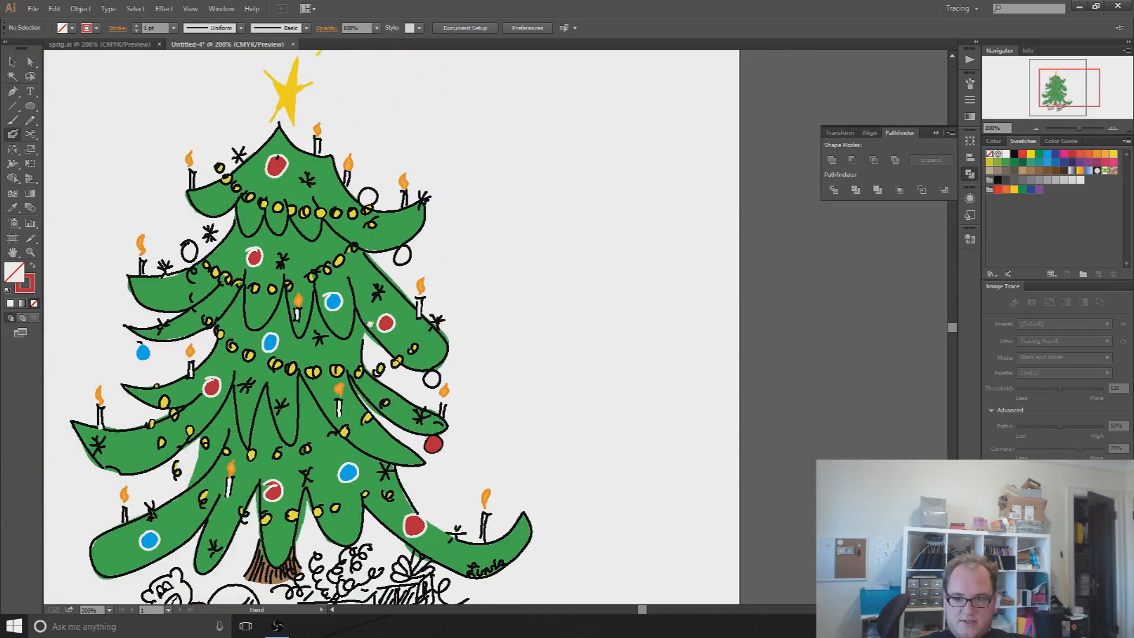
{"action": "left_click_drag", "start_coordinate": [376, 366], "coordinate": [416, 435]}
{"action": "scroll", "coordinate": [482, 392], "scroll_direction": "up", "scroll_amount": 4}
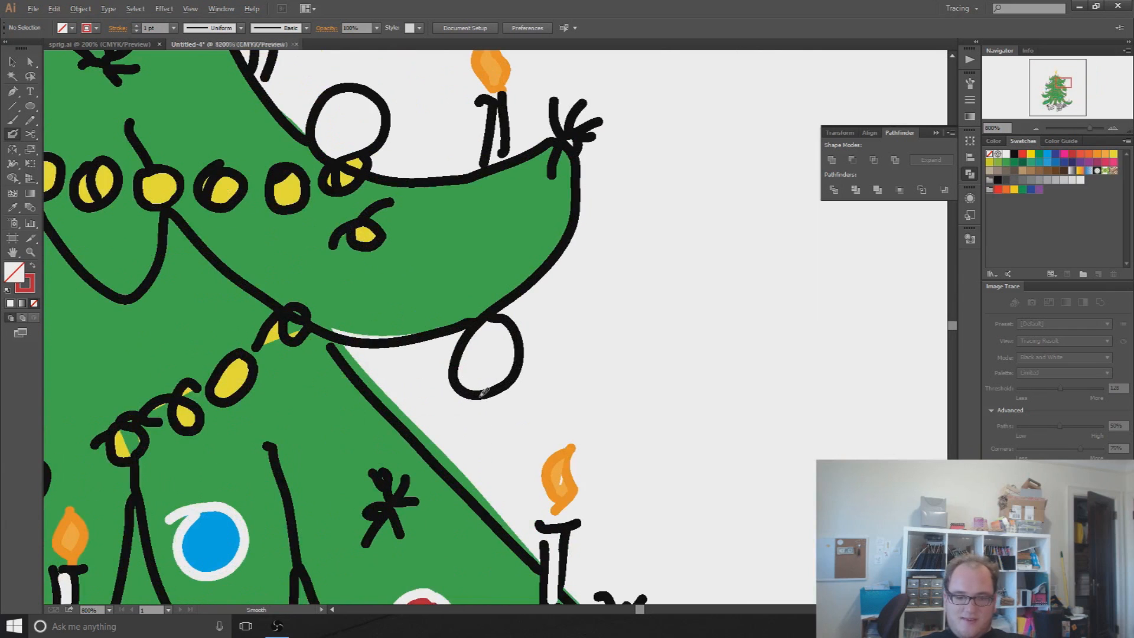
{"action": "scroll", "coordinate": [483, 393], "scroll_direction": "up", "scroll_amount": 1}
{"action": "mouse_move", "coordinate": [463, 329]}
{"action": "left_mouse_down"}
{"action": "mouse_move", "coordinate": [495, 271]}
{"action": "mouse_move", "coordinate": [499, 321]}
{"action": "left_mouse_up"}
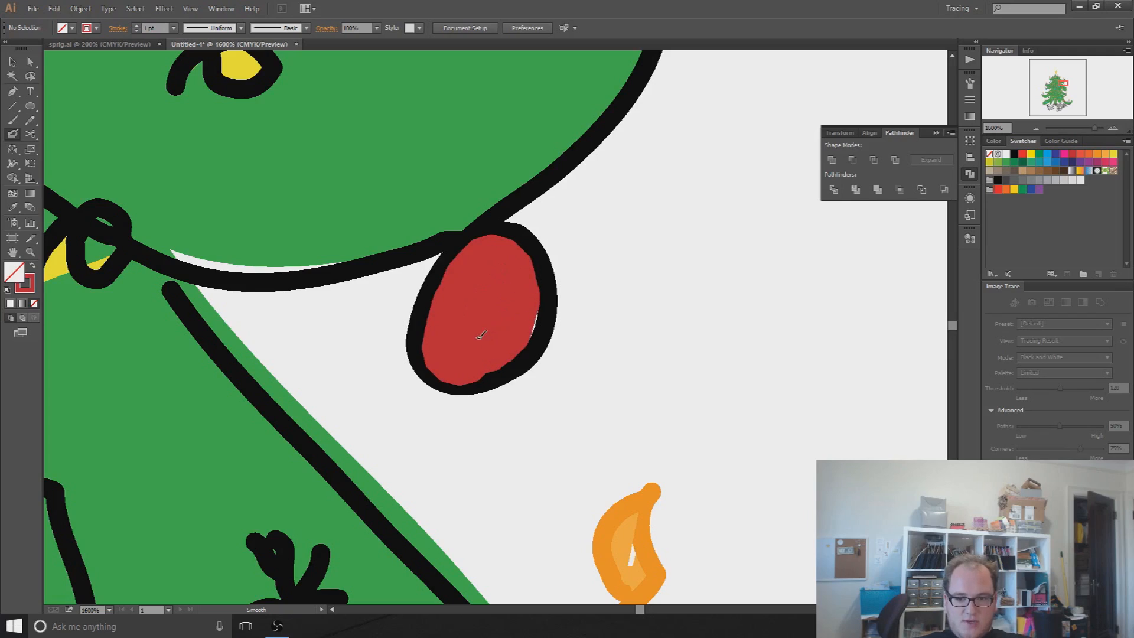
{"action": "scroll", "coordinate": [497, 303], "scroll_direction": "down", "scroll_amount": 4}
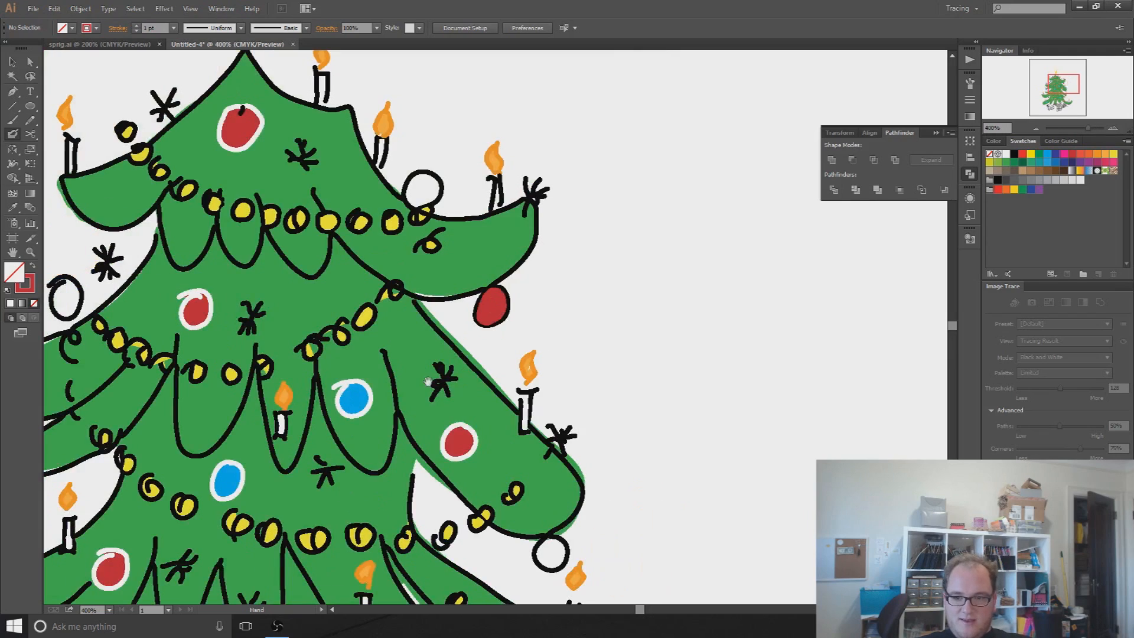
{"action": "scroll", "coordinate": [428, 380], "scroll_direction": "down", "scroll_amount": 3}
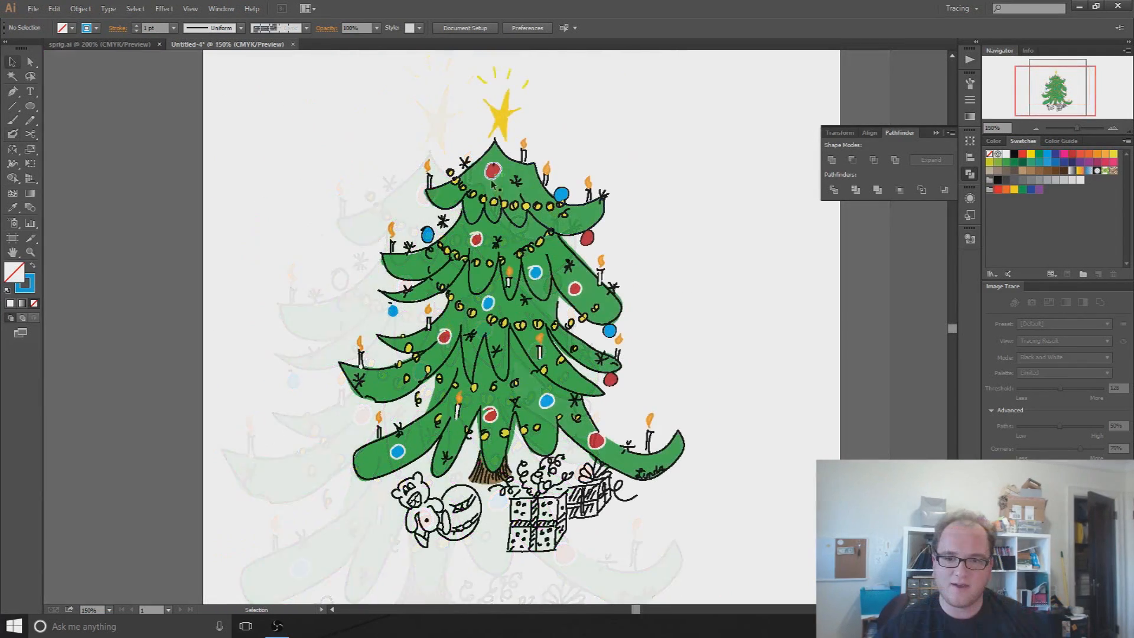
- Set the stroke of the white-outlined red and blue ornaments across the tree, including the blue one off its left edge, to black
{"action": "left_click", "coordinate": [496, 174]}
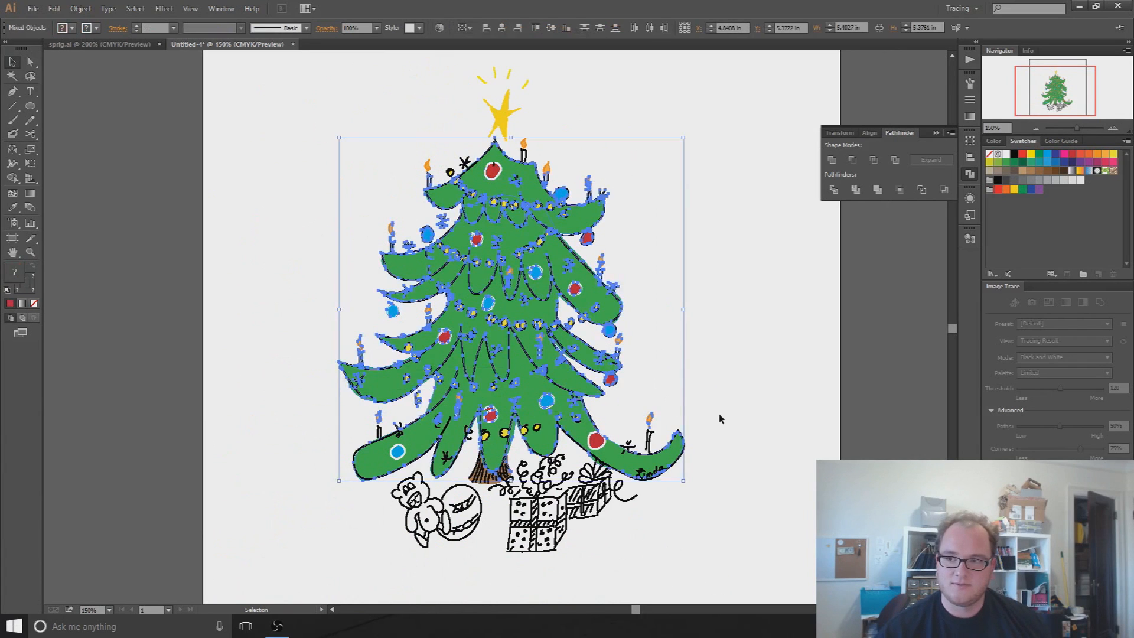
{"action": "left_click", "coordinate": [315, 327]}
{"action": "scroll", "coordinate": [413, 421], "scroll_direction": "up", "scroll_amount": 1}
{"action": "left_click", "coordinate": [413, 421]}
{"action": "left_click", "coordinate": [591, 395], "text": "shift"}
{"action": "left_click", "coordinate": [657, 447], "text": "shift"}
{"action": "left_click", "coordinate": [513, 264], "text": "shift"}
{"action": "left_click", "coordinate": [453, 309], "text": "shift"}
{"action": "left_click", "coordinate": [495, 177], "text": "shift"}
{"action": "left_click", "coordinate": [576, 223], "text": "shift"}
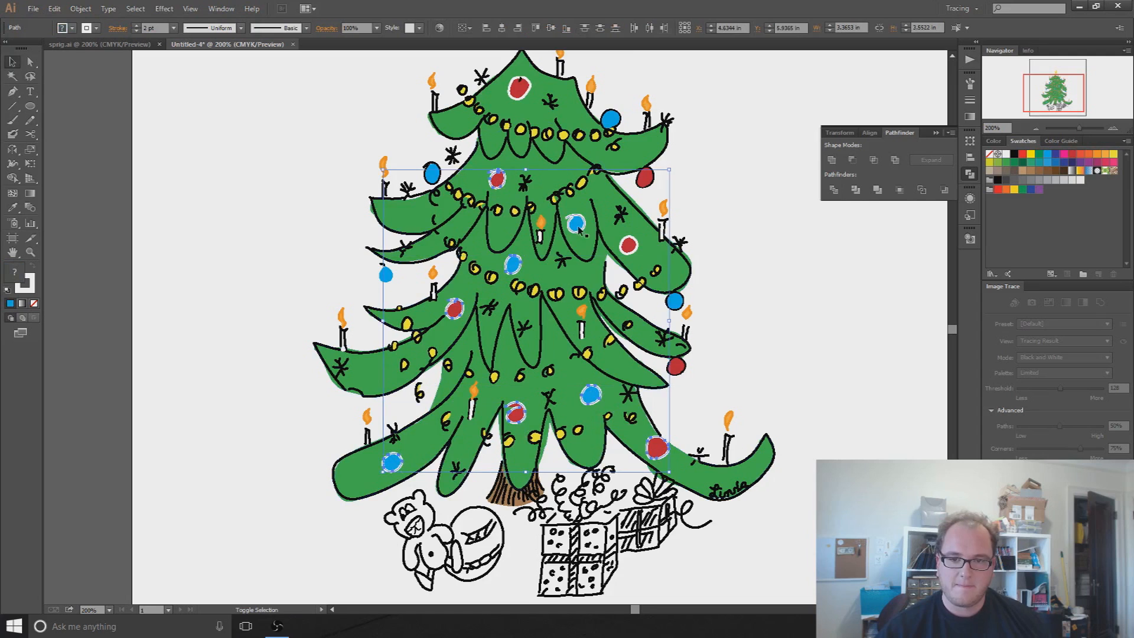
{"action": "left_click", "coordinate": [628, 244], "text": "shift"}
{"action": "left_click", "coordinate": [518, 88], "text": "shift"}
{"action": "left_click", "coordinate": [384, 276], "text": "shift"}
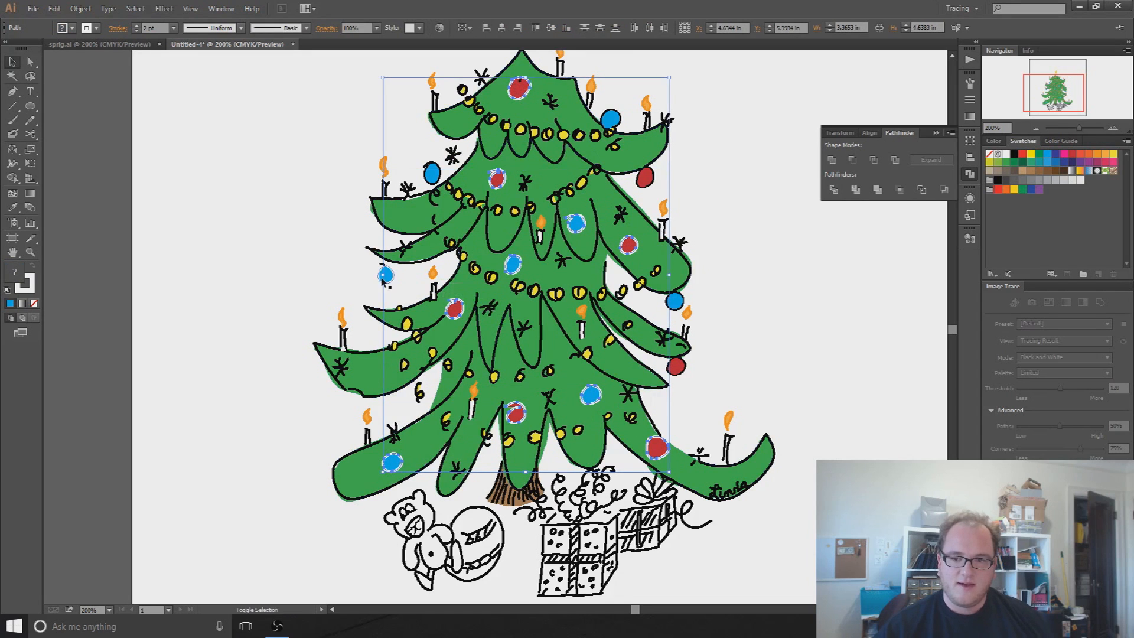
{"action": "left_click", "coordinate": [96, 28]}
{"action": "left_click", "coordinate": [32, 48]}
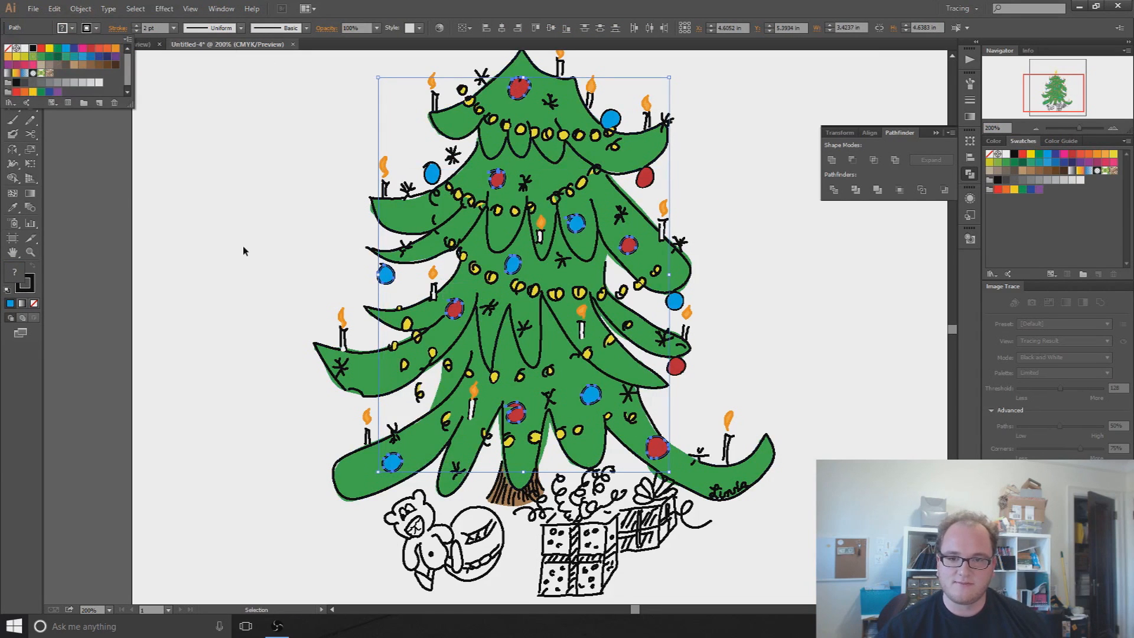
{"action": "left_click", "coordinate": [245, 266]}
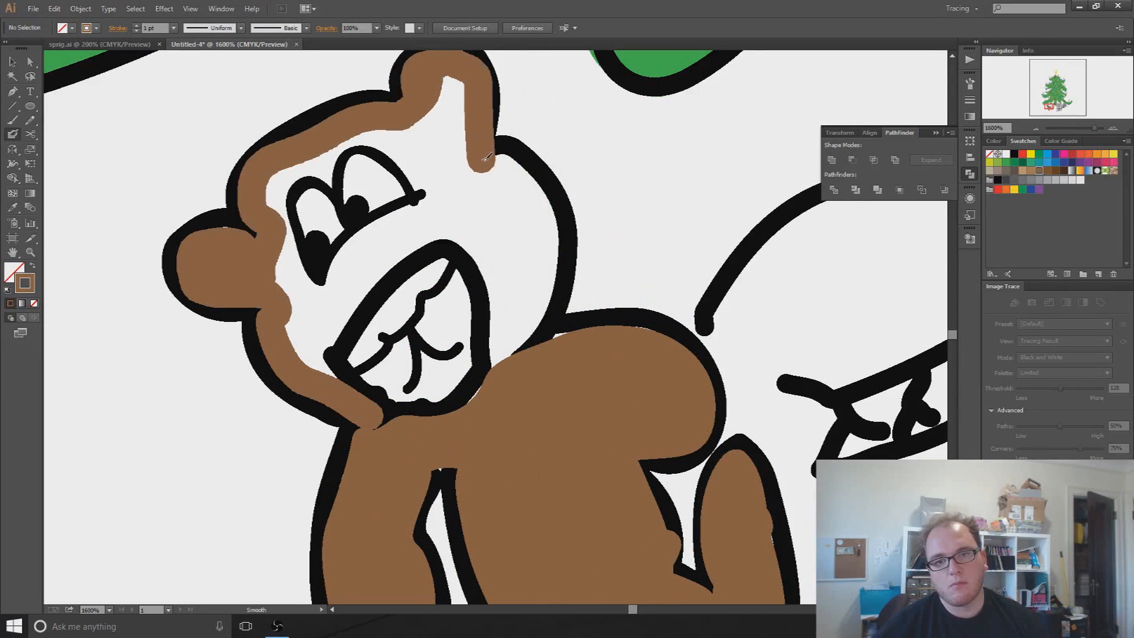
- Fill the rest of the teddy bear's head with brown using the Blob Brush, enlarging the brush for the face
{"action": "mouse_move", "coordinate": [486, 156]}
{"action": "left_mouse_down"}
{"action": "mouse_move", "coordinate": [524, 177]}
{"action": "mouse_move", "coordinate": [553, 245]}
{"action": "mouse_move", "coordinate": [537, 354]}
{"action": "left_mouse_up"}
{"action": "key", "text": "bracketright"}
{"action": "key", "text": "bracketright"}
{"action": "key", "text": "bracketright"}
{"action": "key", "text": "bracketright"}
{"action": "key", "text": "bracketright"}
{"action": "mouse_move", "coordinate": [440, 369]}
{"action": "left_mouse_down"}
{"action": "mouse_move", "coordinate": [401, 253]}
{"action": "mouse_move", "coordinate": [466, 195]}
{"action": "mouse_move", "coordinate": [408, 136]}
{"action": "mouse_move", "coordinate": [452, 145]}
{"action": "mouse_move", "coordinate": [319, 148]}
{"action": "mouse_move", "coordinate": [269, 224]}
{"action": "mouse_move", "coordinate": [296, 317]}
{"action": "mouse_move", "coordinate": [304, 277]}
{"action": "left_mouse_up"}
- Send the bear's brown colour shape to the back, behind its black outlines, and deselect it
{"action": "key", "text": "v"}
{"action": "right_click", "coordinate": [483, 324]}
{"action": "mouse_move", "coordinate": [546, 407]}
{"action": "mouse_move", "coordinate": [515, 420]}
{"action": "left_click", "coordinate": [673, 458]}
{"action": "left_click", "coordinate": [215, 494]}
- Paint a lighter brown oval patch on the bear's belly with the Blob Brush, using swatch C=30 M=50 Y=75 K=10
{"action": "scroll", "coordinate": [215, 493], "scroll_direction": "down", "scroll_amount": 4}
{"action": "key", "text": "shift+b"}
{"action": "left_click", "coordinate": [71, 28]}
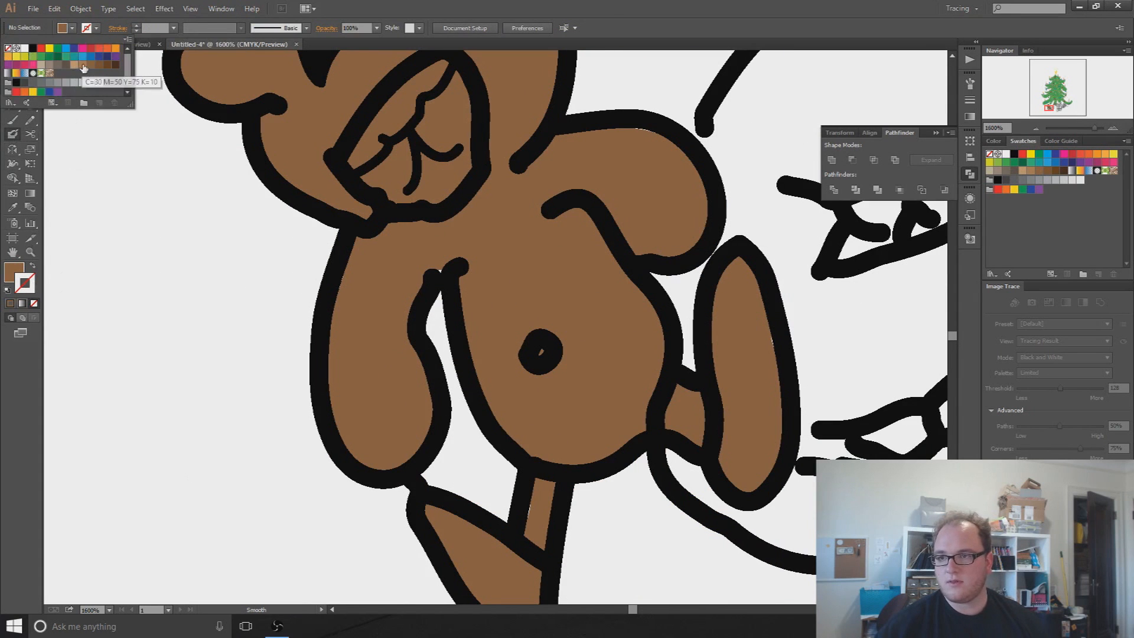
{"action": "left_click", "coordinate": [83, 67]}
{"action": "mouse_move", "coordinate": [510, 300]}
{"action": "left_mouse_down"}
{"action": "mouse_move", "coordinate": [568, 404]}
{"action": "mouse_move", "coordinate": [607, 334]}
{"action": "mouse_move", "coordinate": [528, 296]}
{"action": "mouse_move", "coordinate": [569, 352]}
{"action": "mouse_move", "coordinate": [506, 262]}
{"action": "left_mouse_up"}
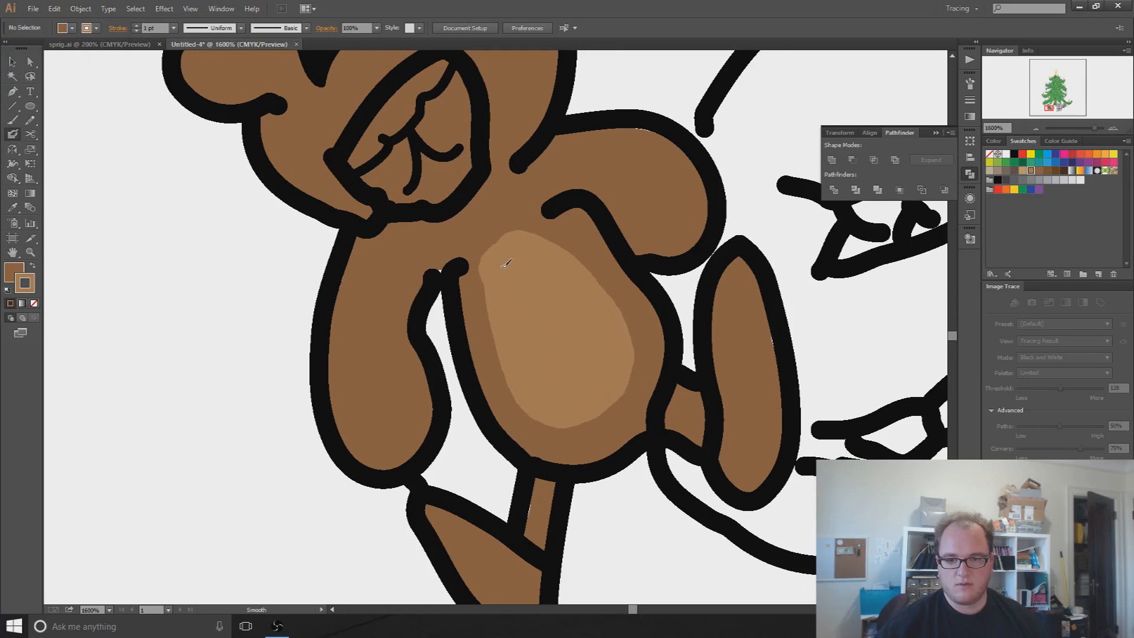
- Recolour the bear's belly patch with a lighter tan fill and deselect it
{"action": "key", "text": "slash"}
{"action": "scroll", "coordinate": [558, 336], "scroll_direction": "down", "scroll_amount": 2}
{"action": "scroll", "coordinate": [558, 336], "scroll_direction": "up", "scroll_amount": 2}
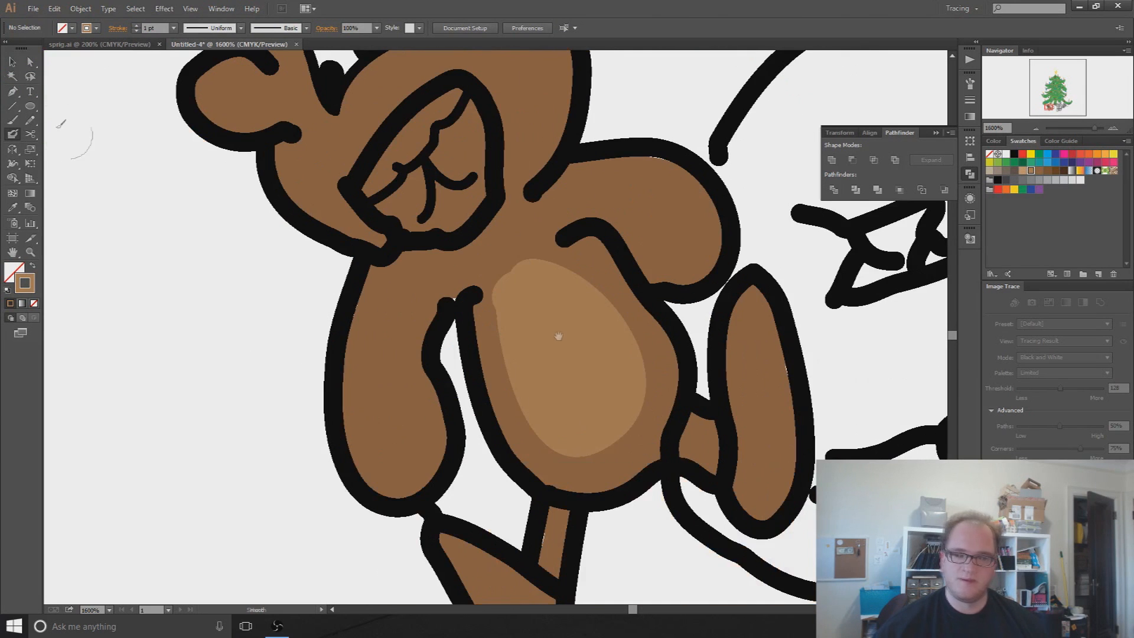
{"action": "key", "text": "v"}
{"action": "left_click", "coordinate": [568, 334]}
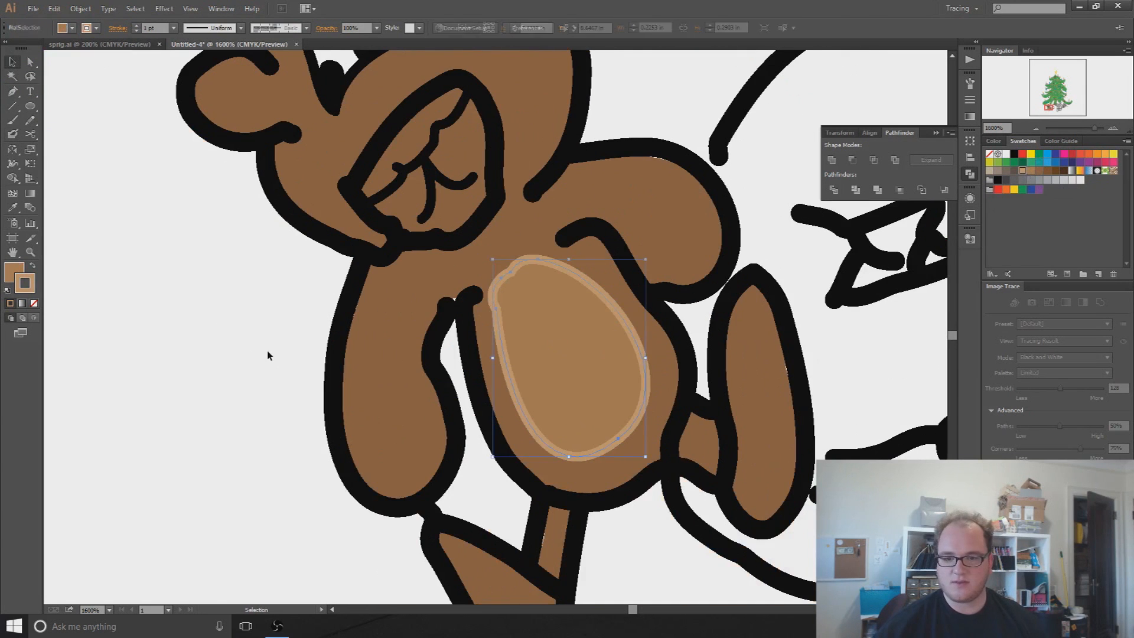
{"action": "left_click", "coordinate": [133, 353]}
- Mix a softer pink of H 323°, S 54%, B 92% and start painting the bear's mouth with the Blob Brush
{"action": "left_click_drag", "start_coordinate": [507, 238], "coordinate": [631, 486]}
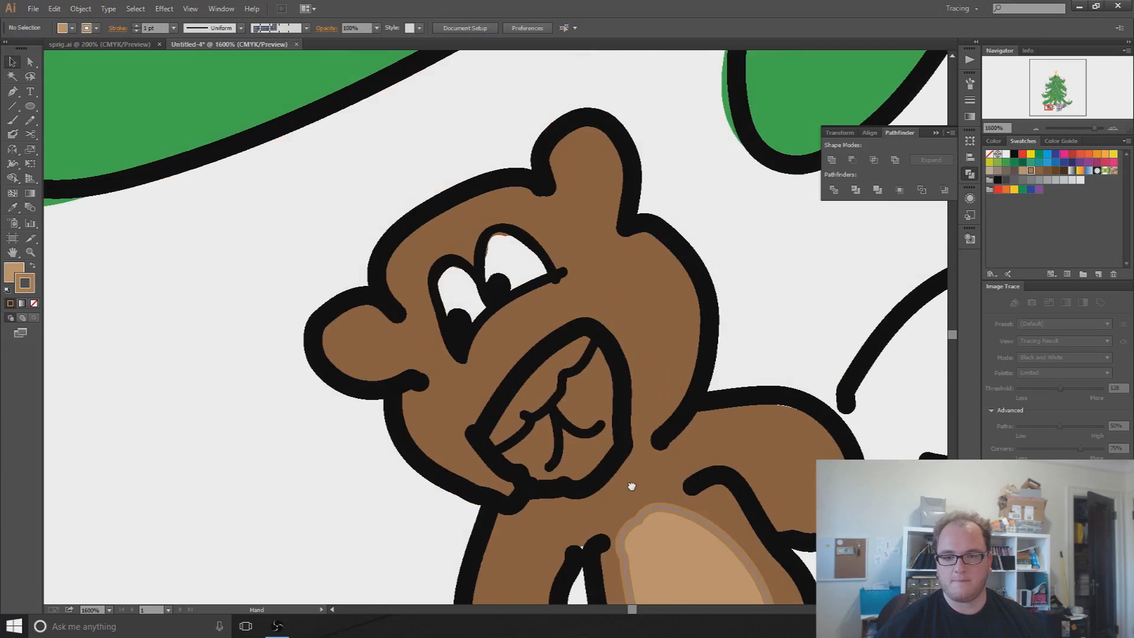
{"action": "scroll", "coordinate": [631, 486], "scroll_direction": "up", "scroll_amount": 2}
{"action": "left_click", "coordinate": [12, 135]}
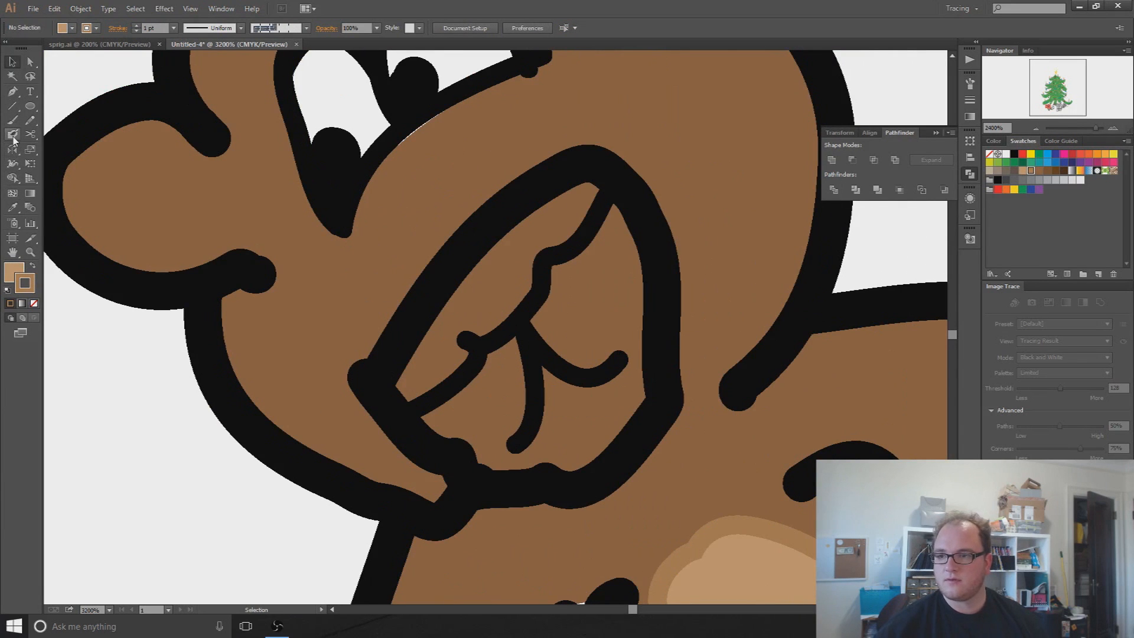
{"action": "left_click", "coordinate": [1063, 154]}
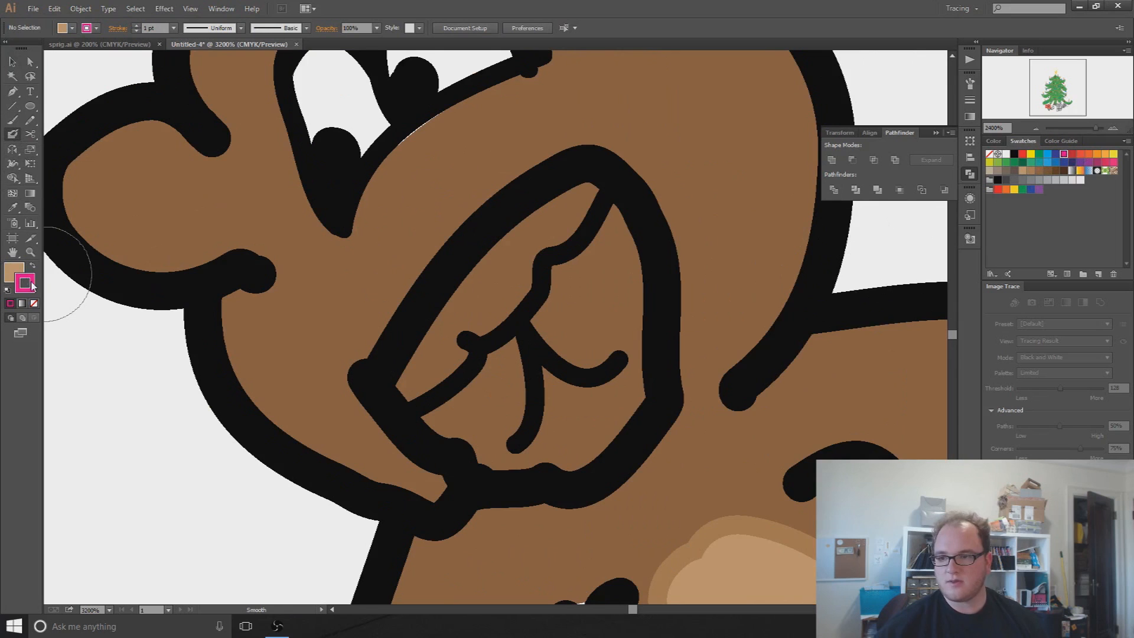
{"action": "double_click", "coordinate": [25, 284]}
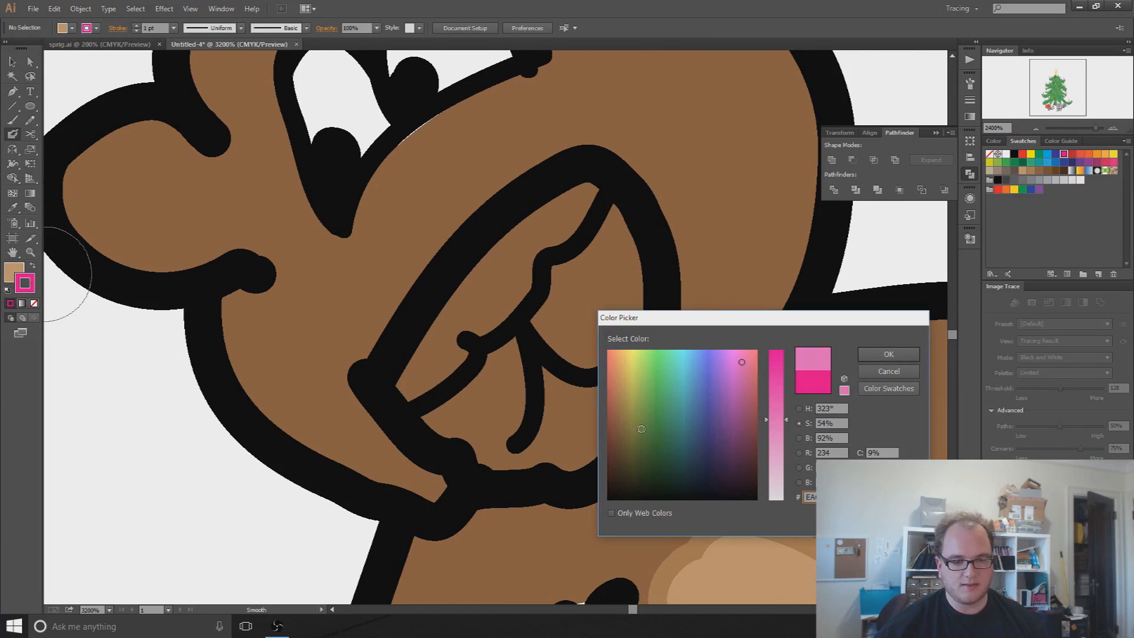
{"action": "key", "text": "Return"}
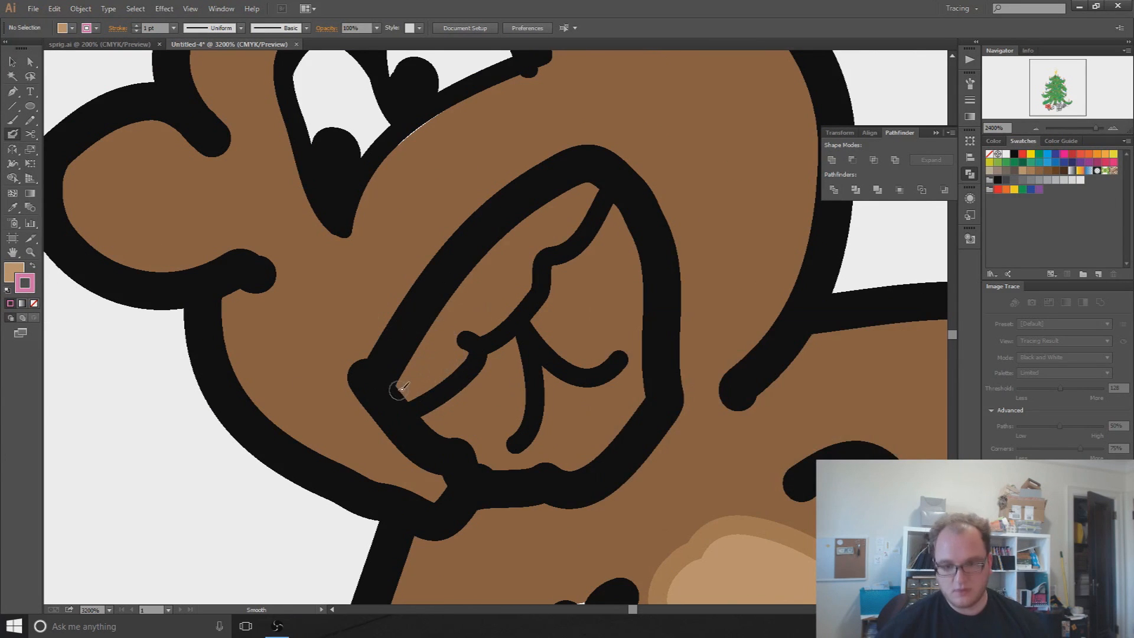
{"action": "mouse_move", "coordinate": [402, 389]}
{"action": "left_mouse_down"}
{"action": "mouse_move", "coordinate": [440, 316]}
{"action": "mouse_move", "coordinate": [496, 253]}
{"action": "mouse_move", "coordinate": [593, 186]}
{"action": "mouse_move", "coordinate": [523, 299]}
{"action": "mouse_move", "coordinate": [402, 399]}
{"action": "left_mouse_up"}
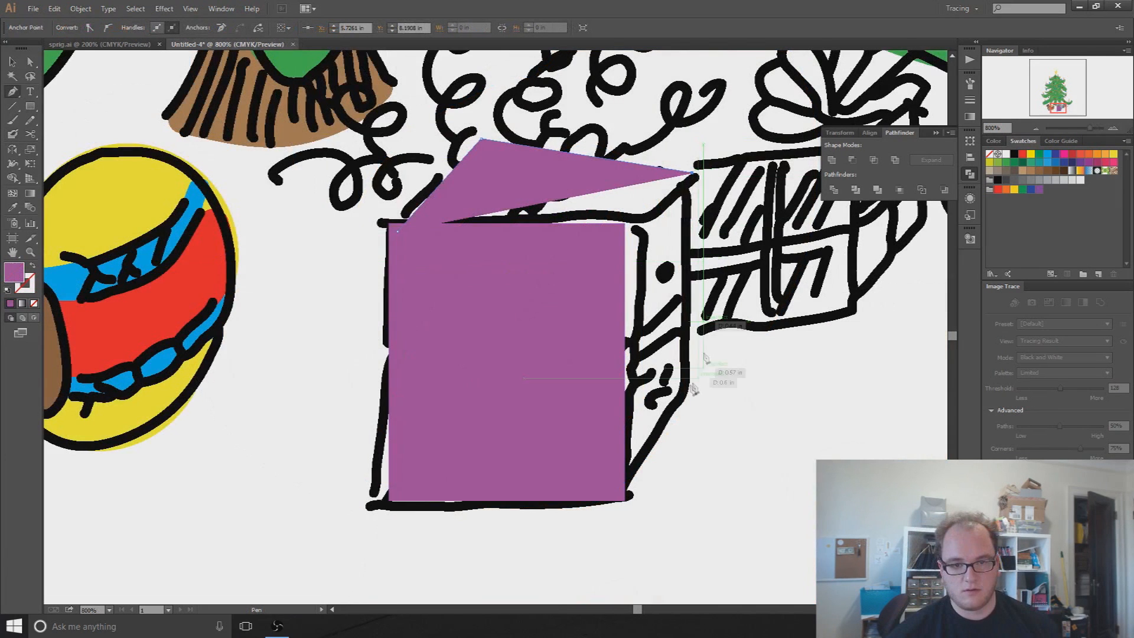
- Finish the purple top face of the front gift with the Pen tool and unite it with the front rectangle
{"action": "left_click", "coordinate": [639, 226]}
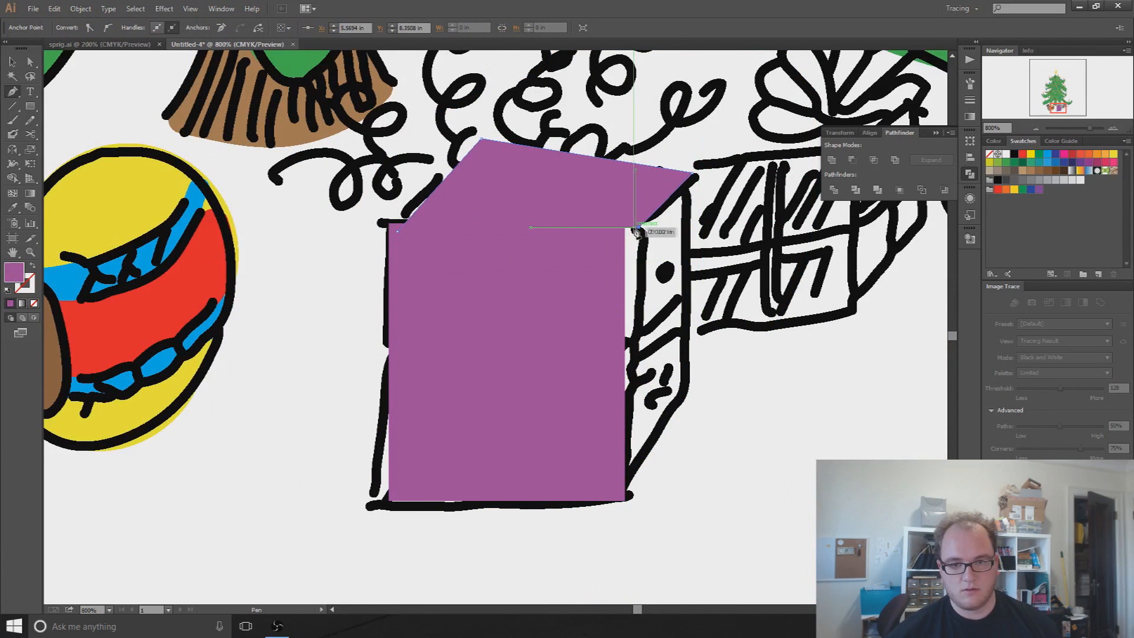
{"action": "left_click", "coordinate": [627, 469]}
{"action": "key", "text": "v"}
{"action": "left_click", "coordinate": [505, 190]}
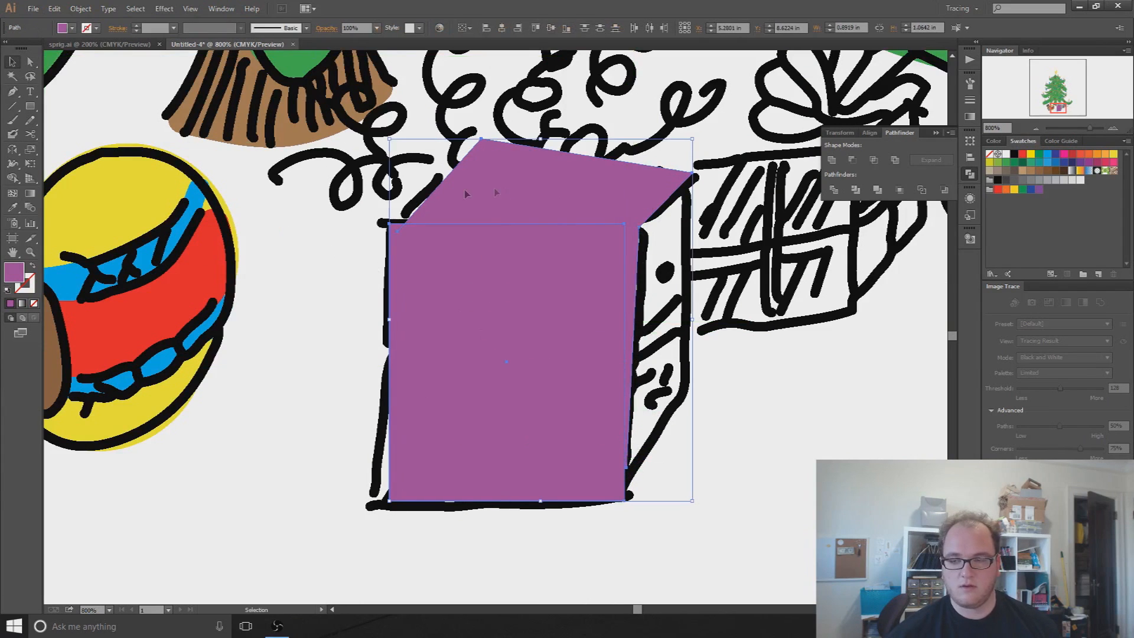
{"action": "left_click", "coordinate": [832, 160]}
{"action": "key", "text": "ctrl+shift+a"}
{"action": "left_click", "coordinate": [533, 285]}
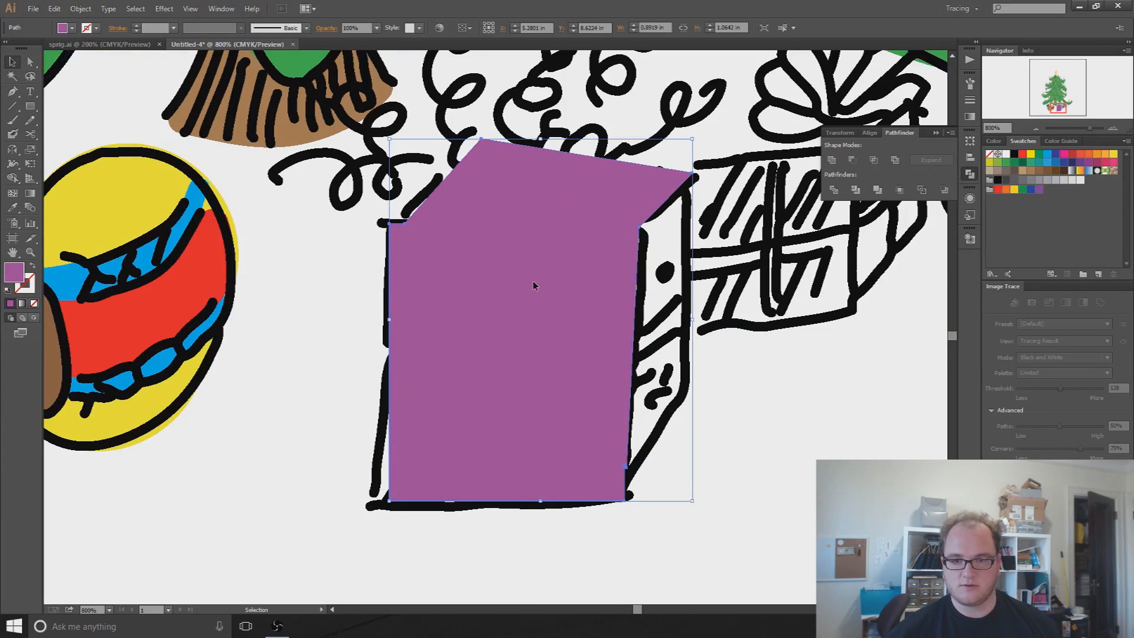
{"action": "left_click", "coordinate": [301, 313]}
- Draw the front gift's four-cornered side face with the Pen tool and fill it with a darker purple
{"action": "key", "text": "p"}
{"action": "left_click", "coordinate": [633, 226]}
{"action": "left_click", "coordinate": [621, 485]}
{"action": "left_click", "coordinate": [686, 391]}
{"action": "left_click", "coordinate": [686, 184]}
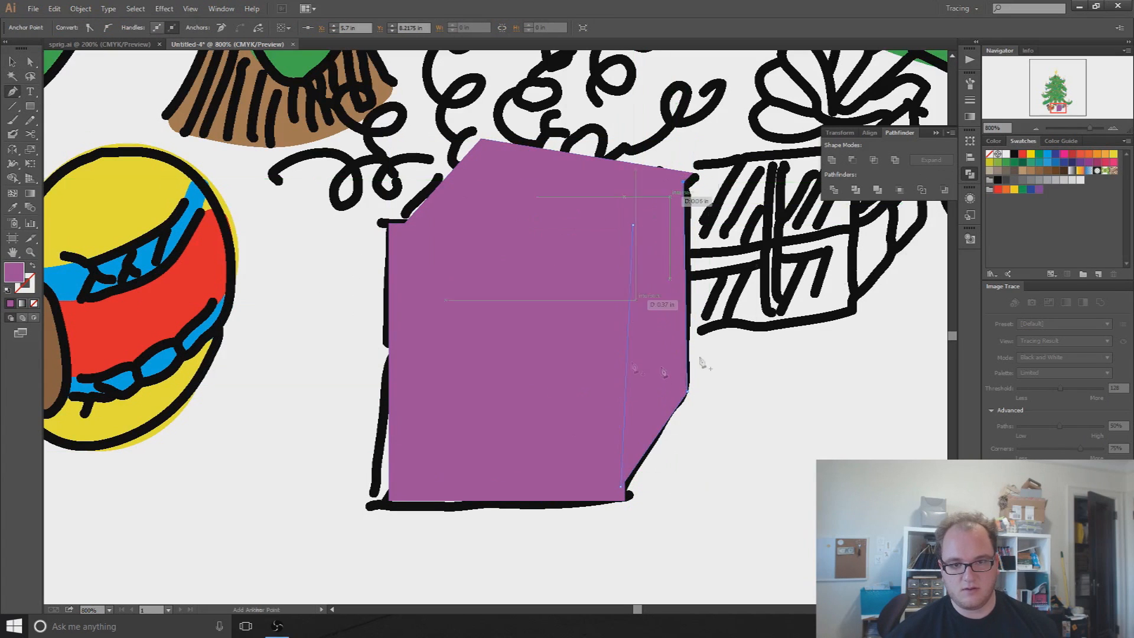
{"action": "double_click", "coordinate": [14, 272]}
{"action": "left_click", "coordinate": [734, 423]}
{"action": "key", "text": "Return"}
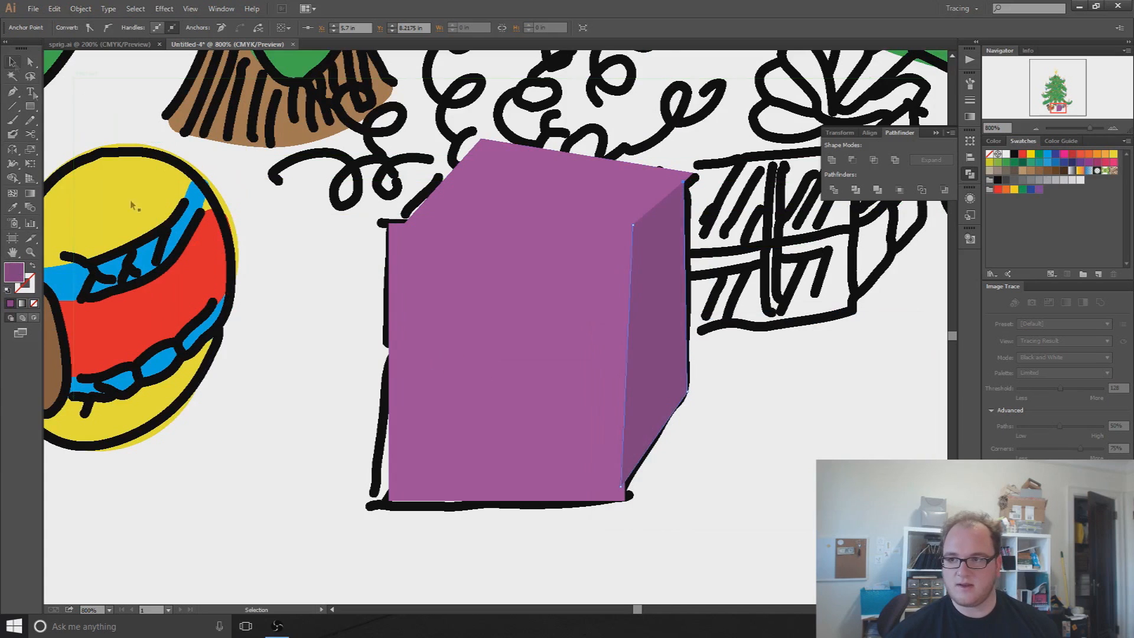
- Send the gift's purple colour shapes to the back, behind its black outlines, and deselect them
{"action": "key", "text": "v"}
{"action": "left_click", "coordinate": [648, 314]}
{"action": "key", "text": "ctrl+shift+bracketleft"}
{"action": "left_click", "coordinate": [764, 518]}
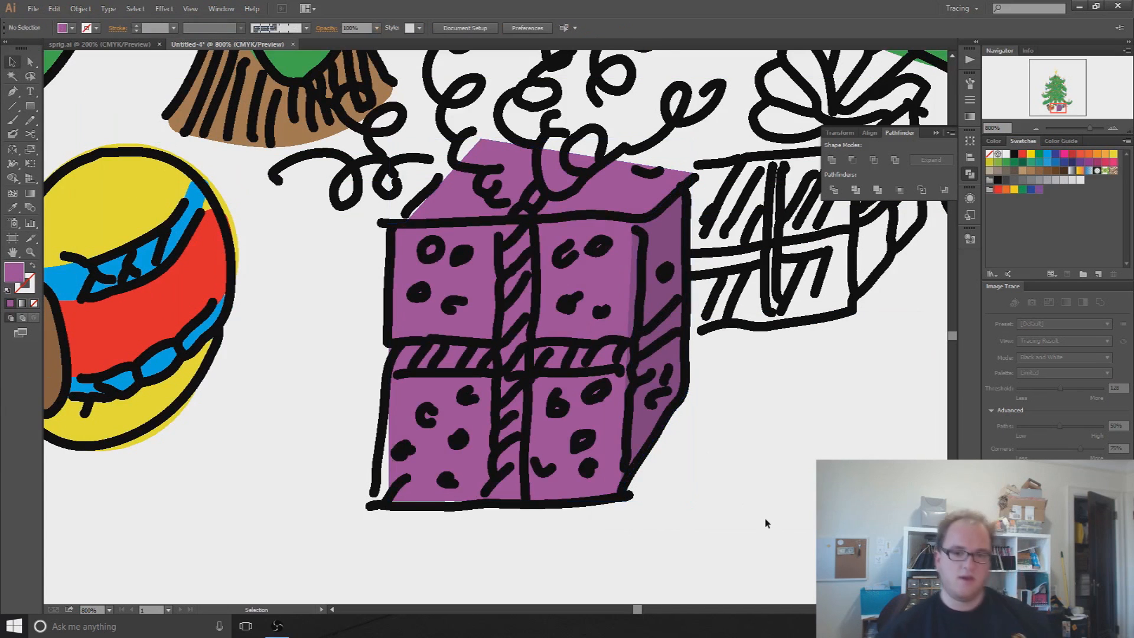
- Move the back corner anchor point of the gift's purple top face down to fit the lid better
{"action": "scroll", "coordinate": [486, 199], "scroll_direction": "up", "scroll_amount": 1}
{"action": "key", "text": "a"}
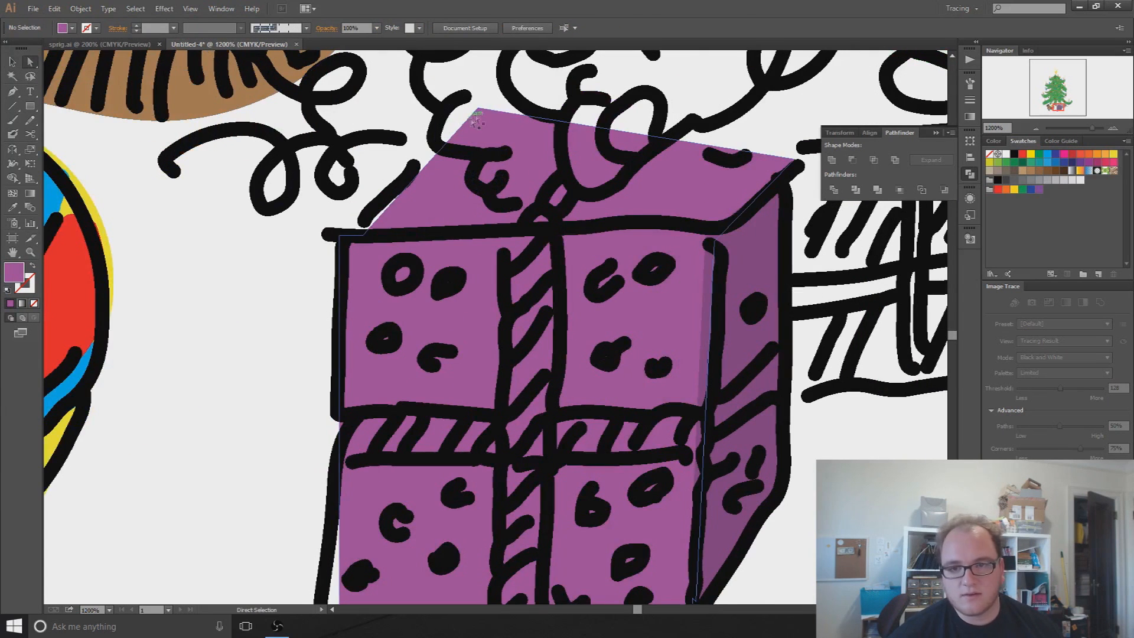
{"action": "left_click_drag", "start_coordinate": [481, 139], "coordinate": [484, 165]}
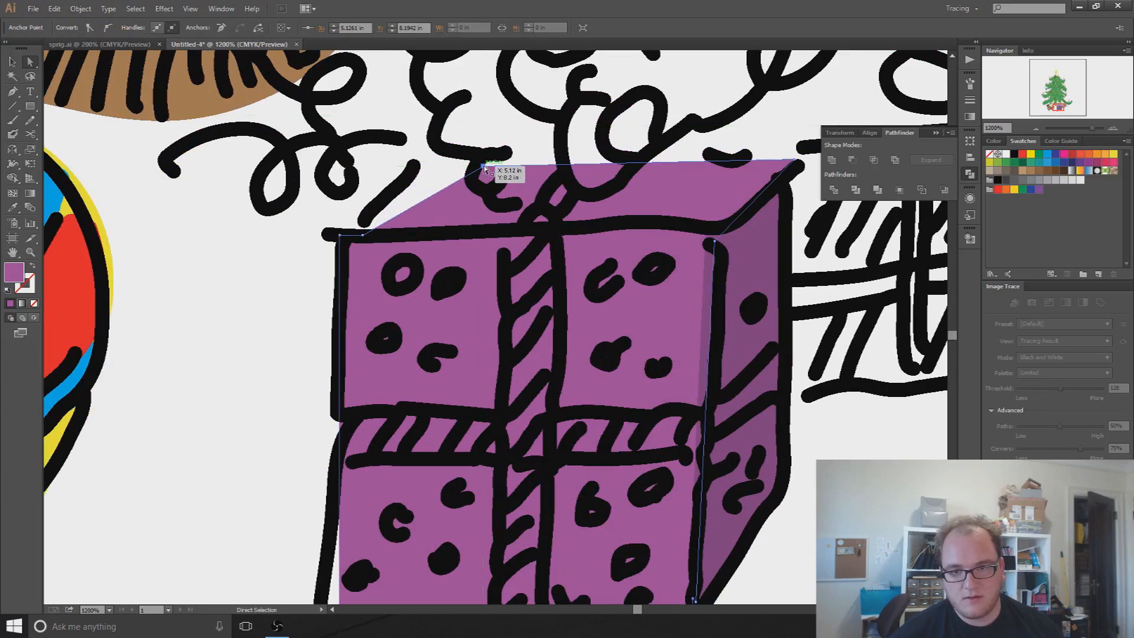
{"action": "left_click", "coordinate": [290, 319]}
{"action": "scroll", "coordinate": [289, 318], "scroll_direction": "down", "scroll_amount": 1}
{"action": "mouse_move", "coordinate": [608, 437]}
{"action": "left_mouse_down"}
{"action": "mouse_move", "coordinate": [515, 425]}
{"action": "mouse_move", "coordinate": [692, 313]}
{"action": "left_mouse_up"}
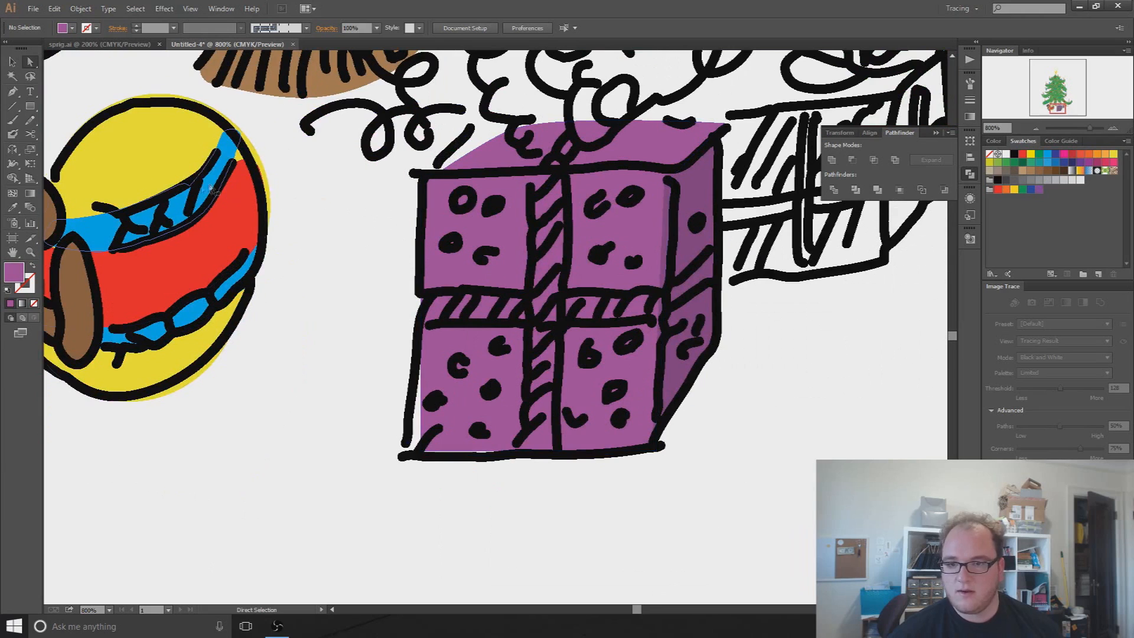
- Paint light grey ribbon bands down and across the purple gift's front, top and side with the Blob Brush, and select them
{"action": "left_click", "coordinate": [12, 135]}
{"action": "double_click", "coordinate": [14, 272]}
{"action": "key", "text": "Escape"}
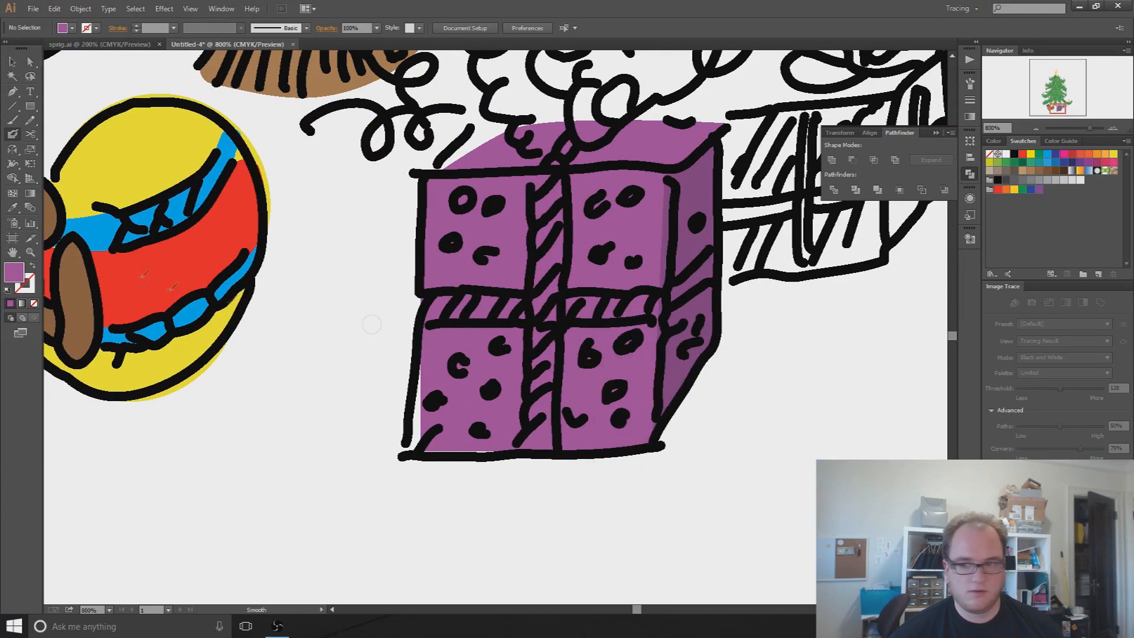
{"action": "left_click", "coordinate": [96, 28]}
{"action": "left_click", "coordinate": [66, 83]}
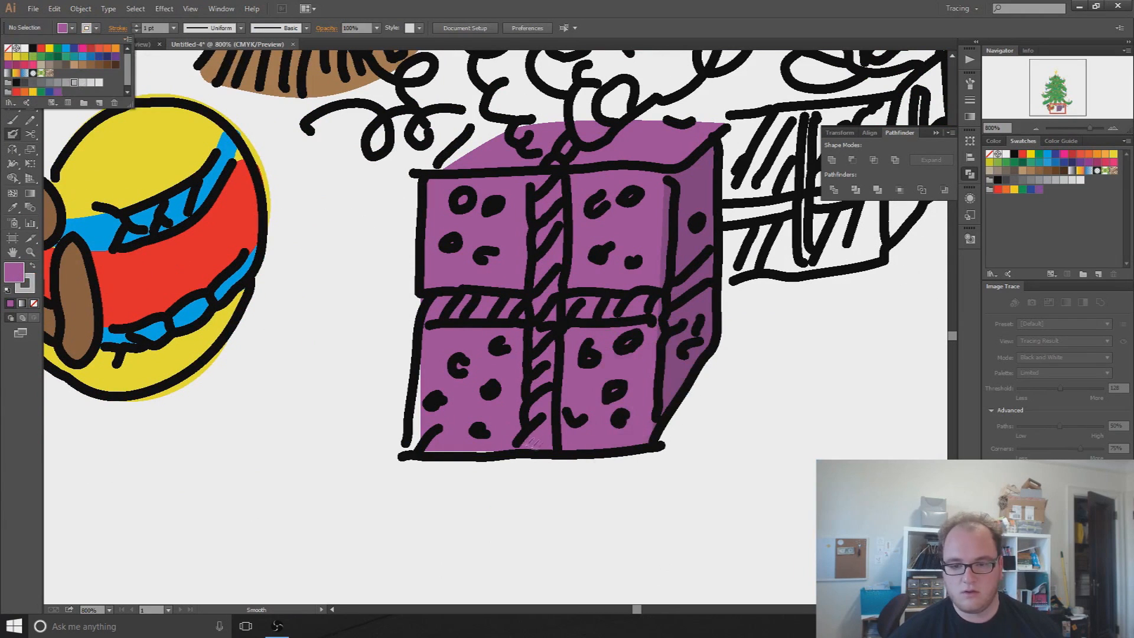
{"action": "left_click", "coordinate": [535, 444]}
{"action": "left_click_drag", "start_coordinate": [537, 447], "coordinate": [549, 177]}
{"action": "left_click_drag", "start_coordinate": [426, 308], "coordinate": [660, 301]}
{"action": "left_click_drag", "start_coordinate": [558, 158], "coordinate": [602, 123]}
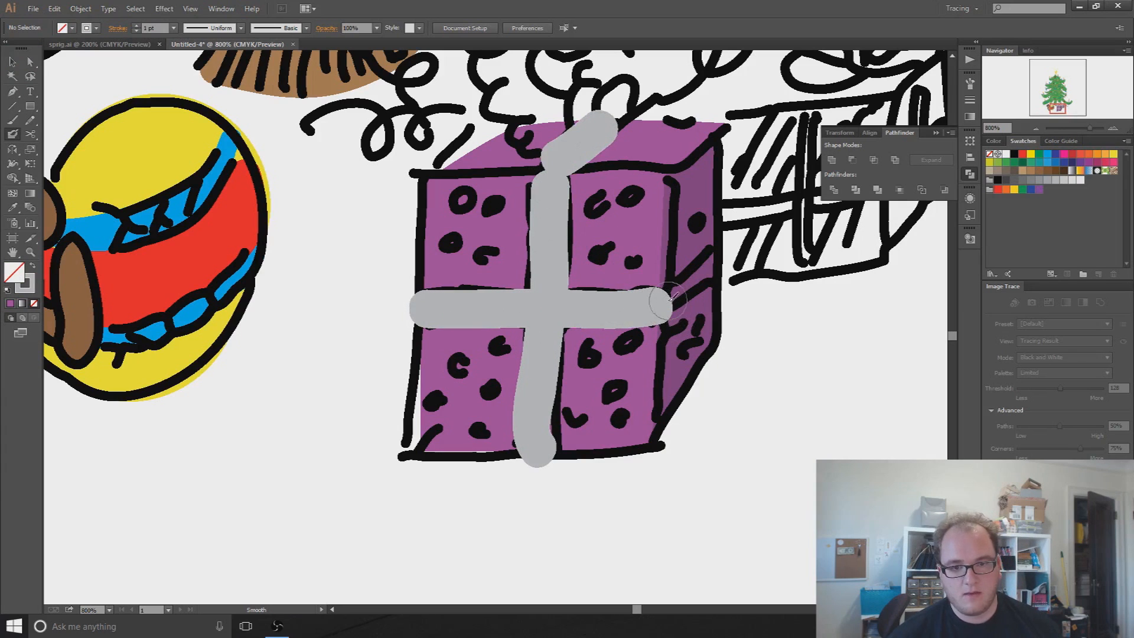
{"action": "left_click_drag", "start_coordinate": [671, 298], "coordinate": [718, 273]}
{"action": "key", "text": "v"}
{"action": "left_click", "coordinate": [536, 291]}
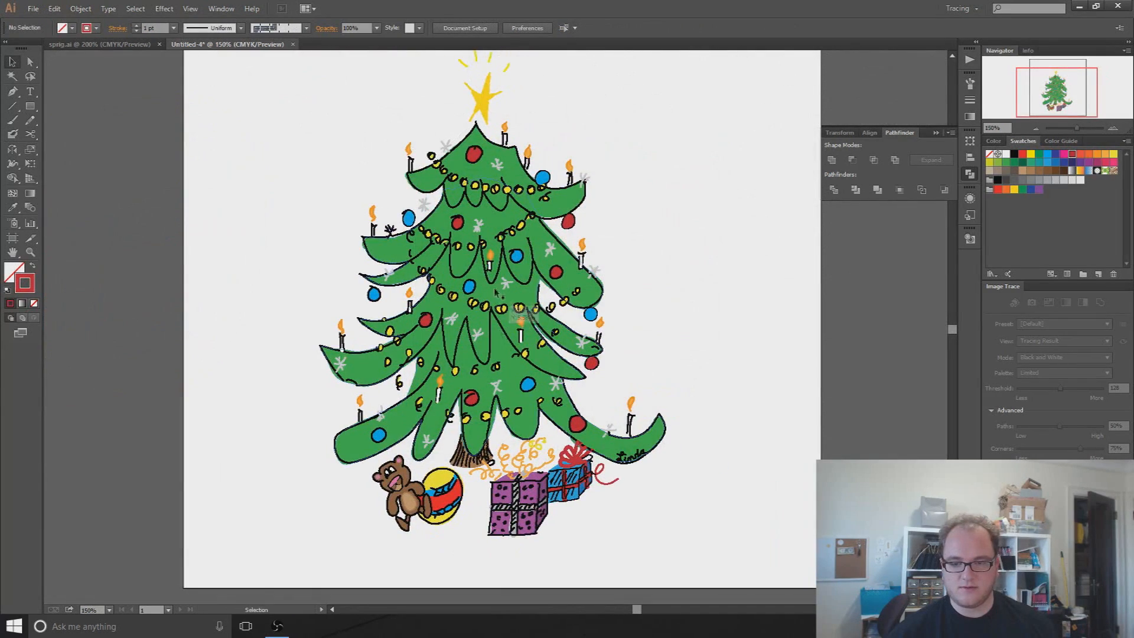
{"action": "left_click_drag", "start_coordinate": [495, 287], "coordinate": [527, 299]}
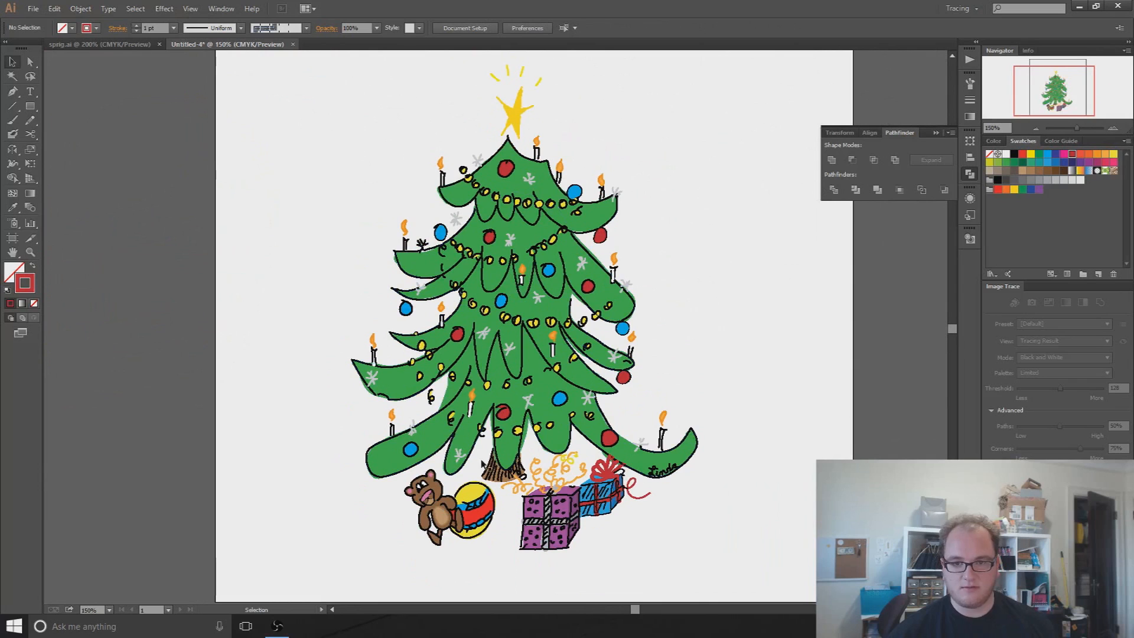